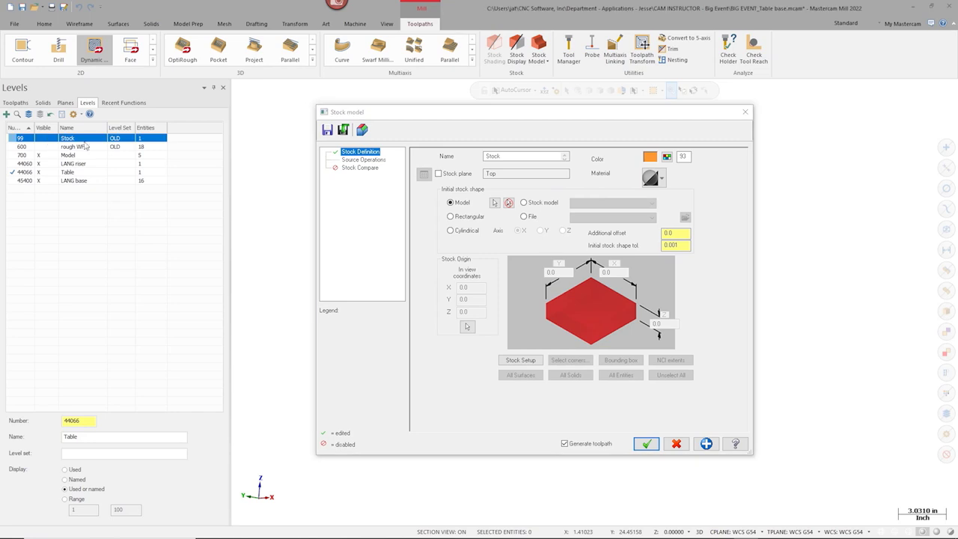
Step: Generate the stock model named Stock with Model as its initial stock shape and list it among the toolpath operations
click(364, 161)
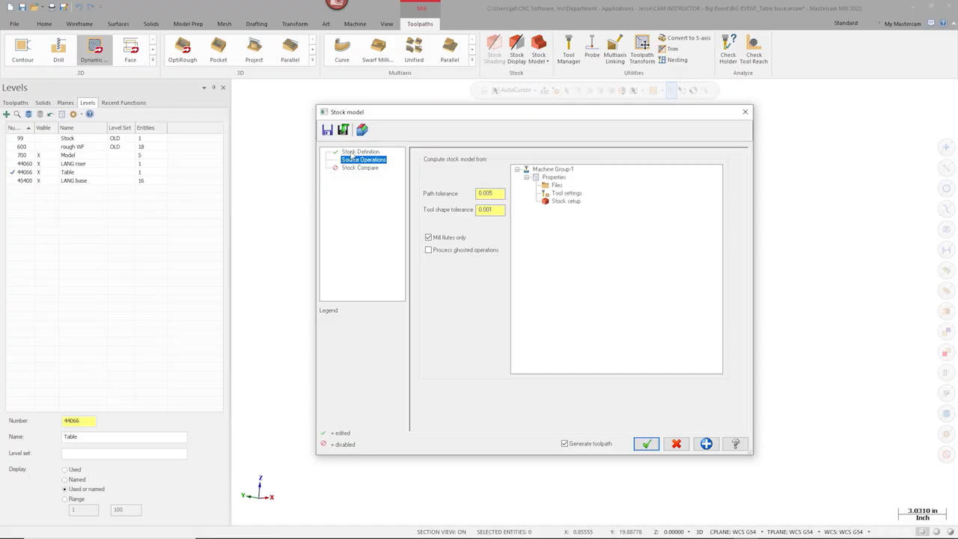
click(360, 152)
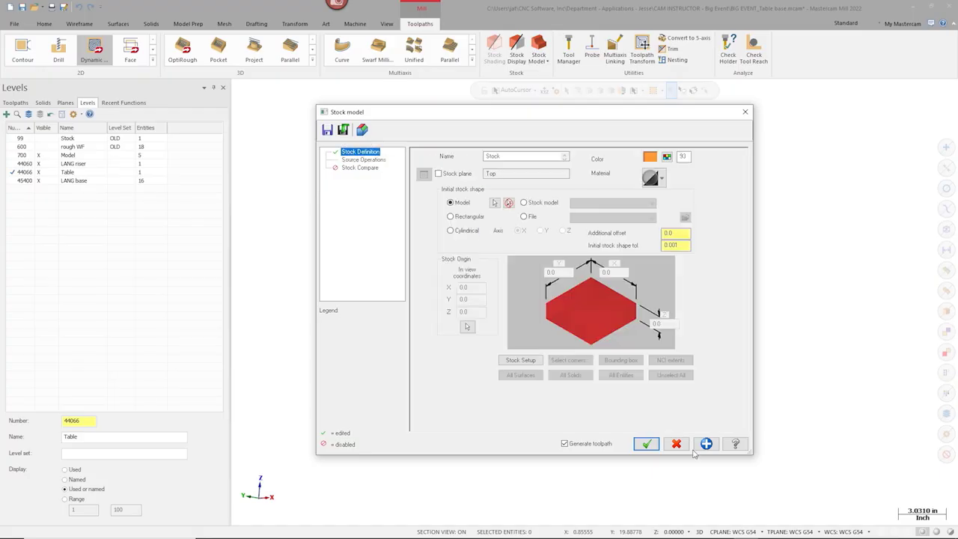
mouse_move(542, 533)
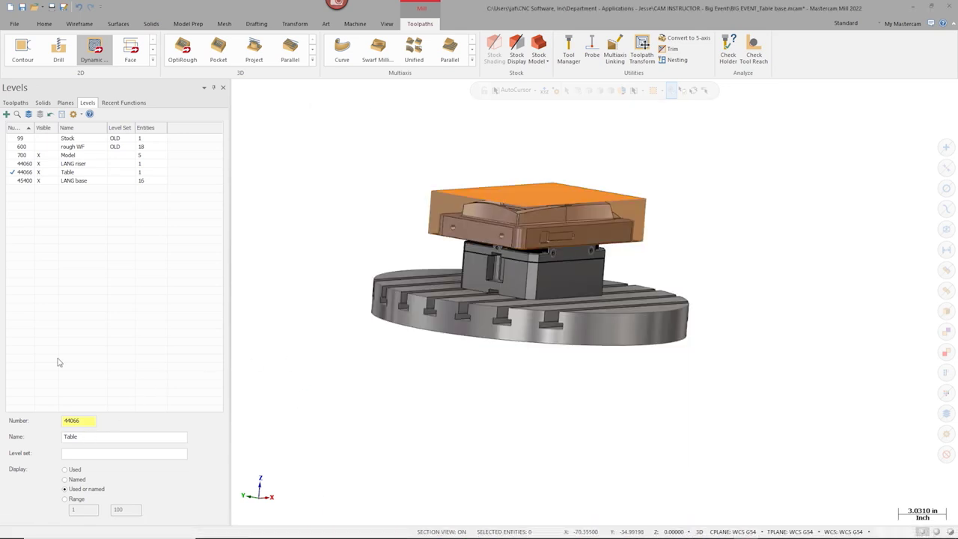
click(15, 102)
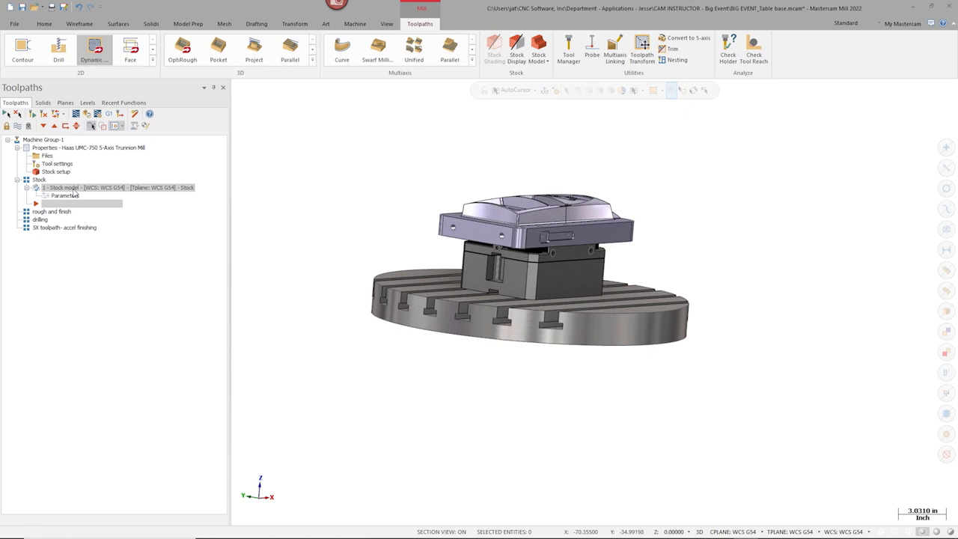
Step: Examine the stock block around the part from several angles, with material shading turned off and restored
middle_drag(500, 314, 535, 215)
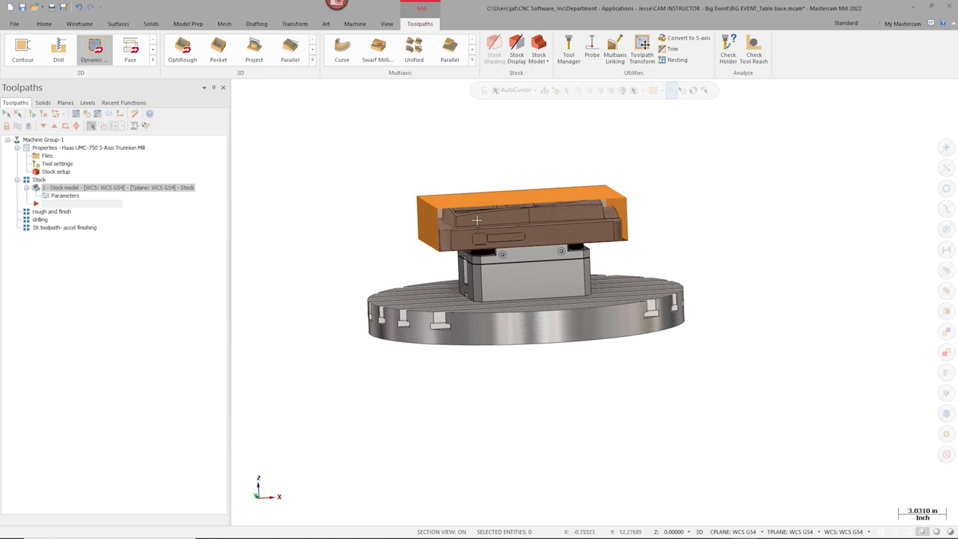
middle_drag(478, 219, 432, 218)
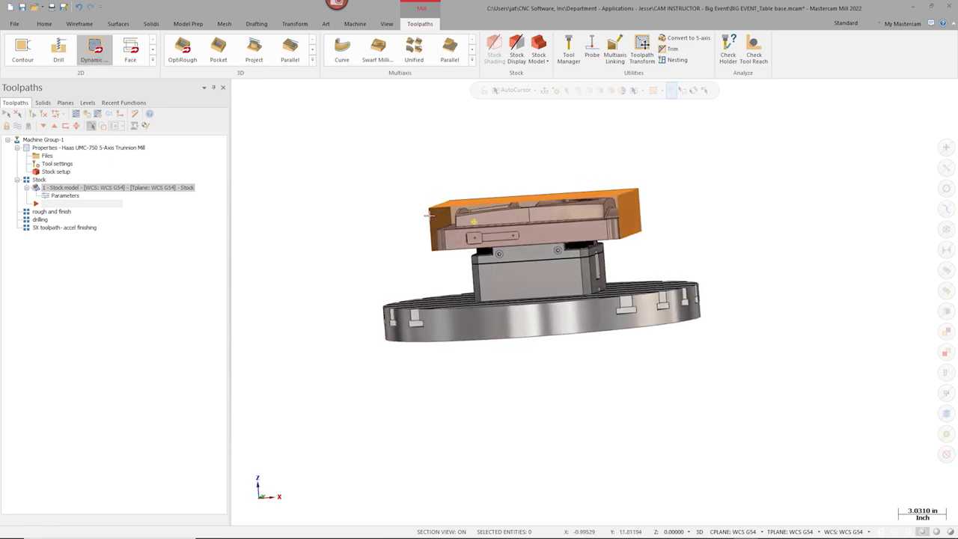
click(385, 24)
click(296, 51)
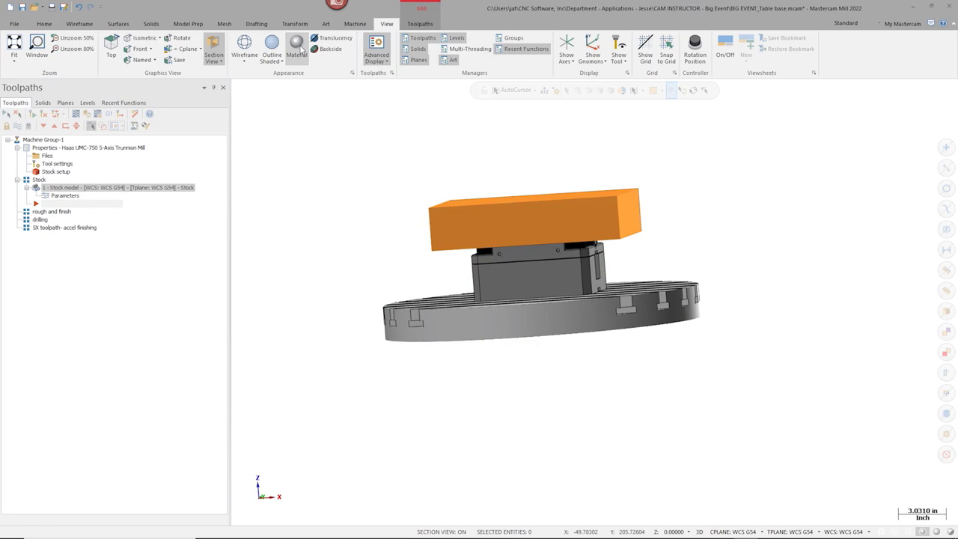
middle_drag(434, 128, 380, 94)
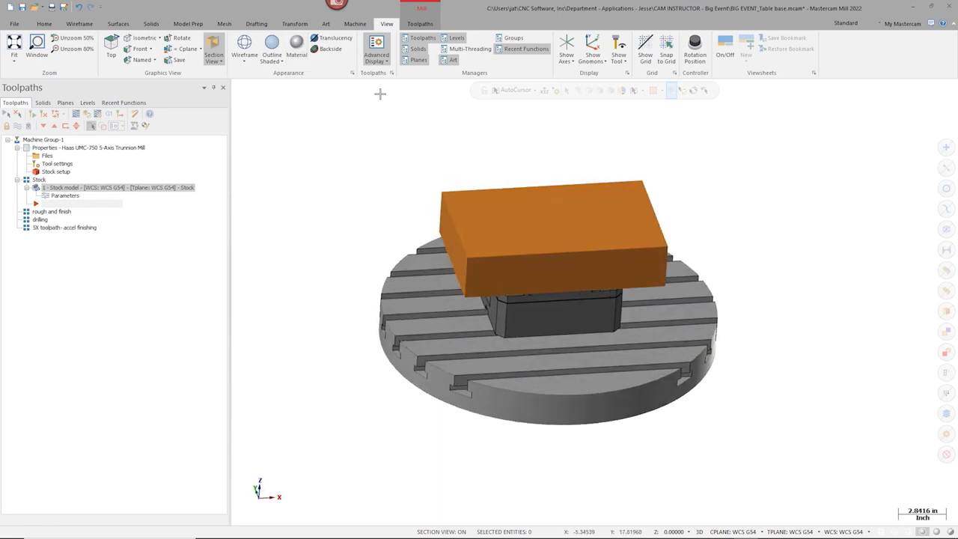
click(296, 51)
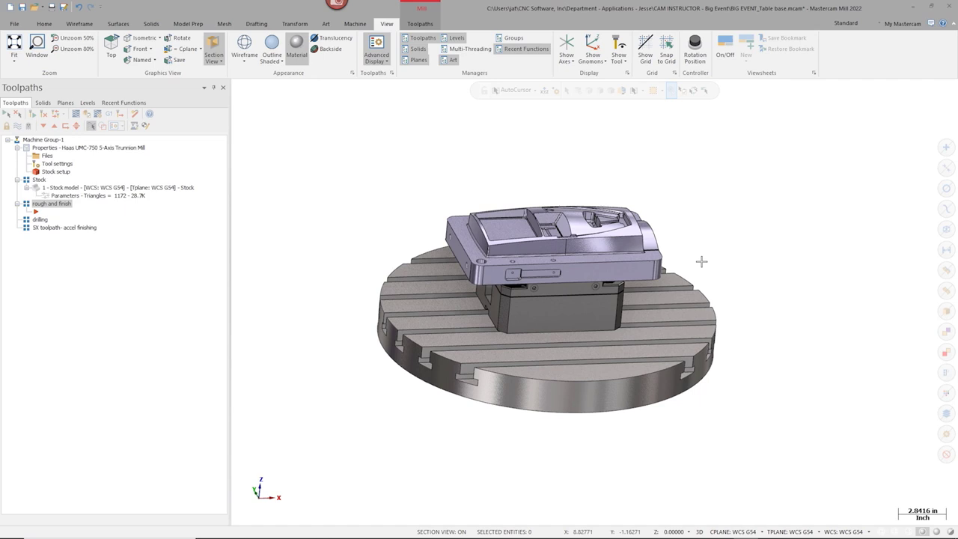
Step: Start a 2D Dynamic Mill toolpath and chain the bottom edge loop of the level 99 Stock block as its machining region
scroll(701, 261, up, 2)
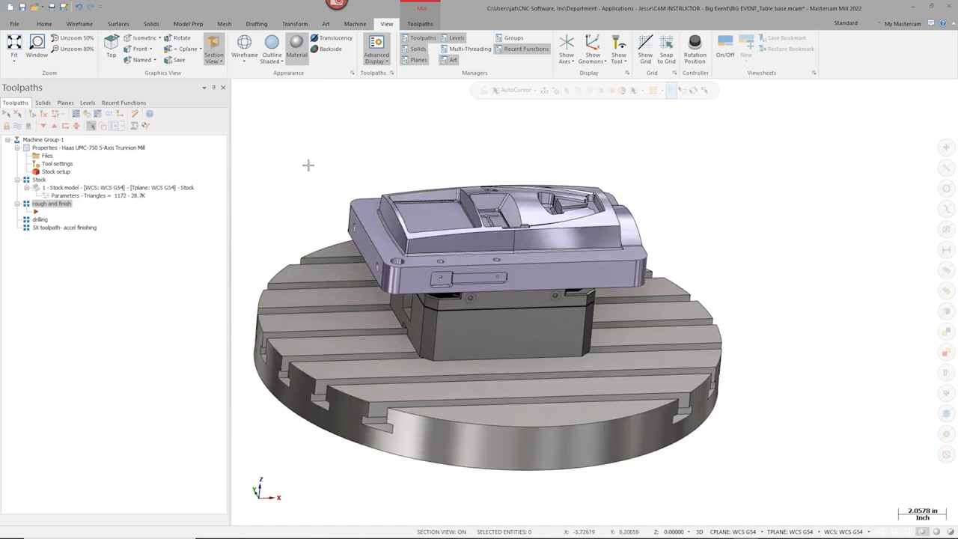
click(414, 26)
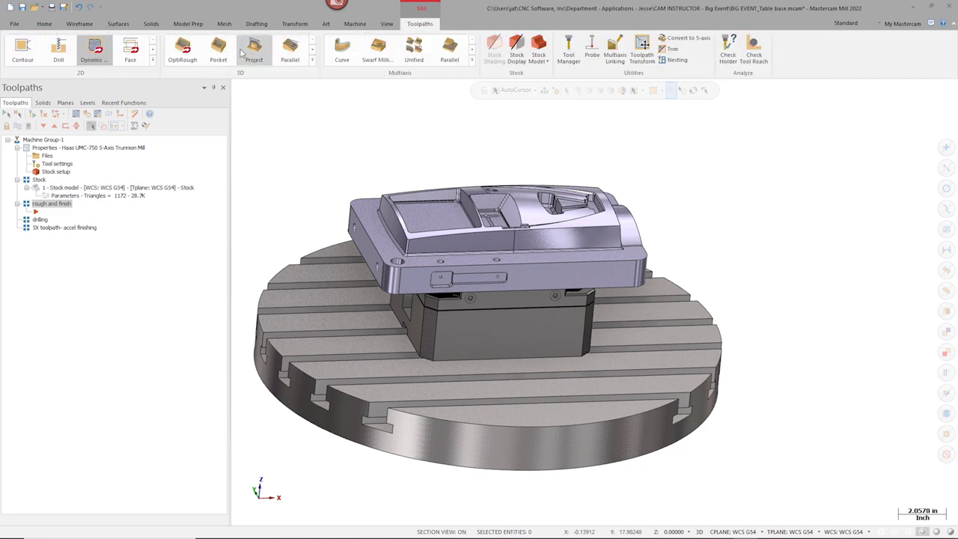
click(98, 58)
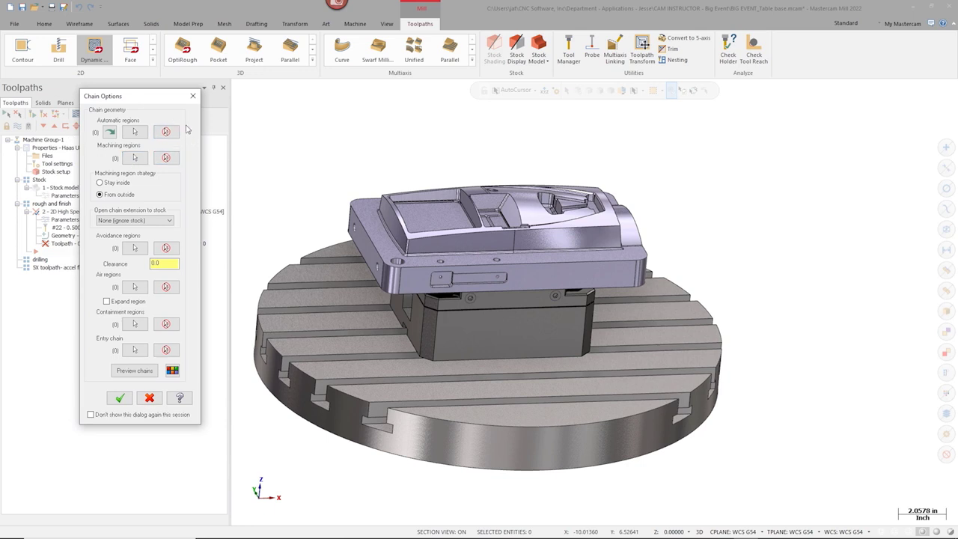
click(136, 159)
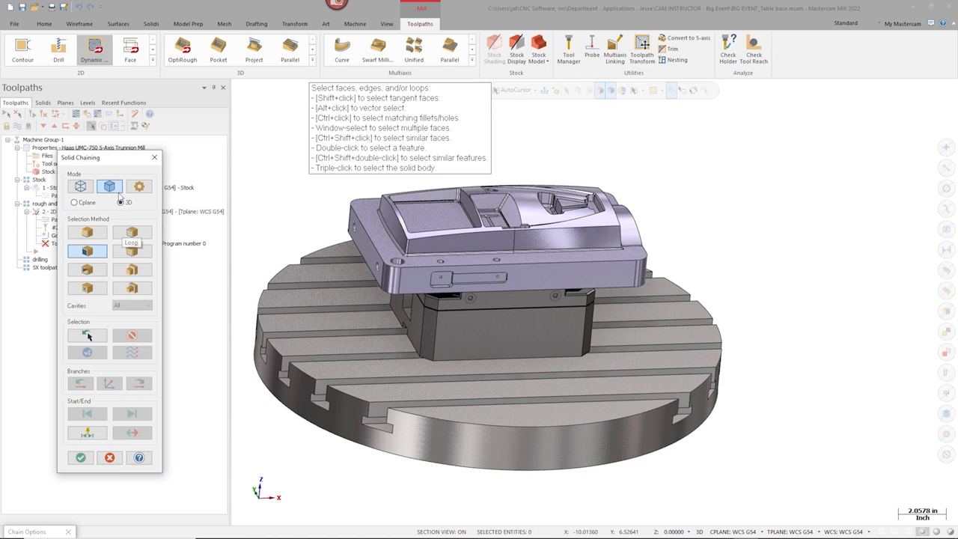
click(88, 102)
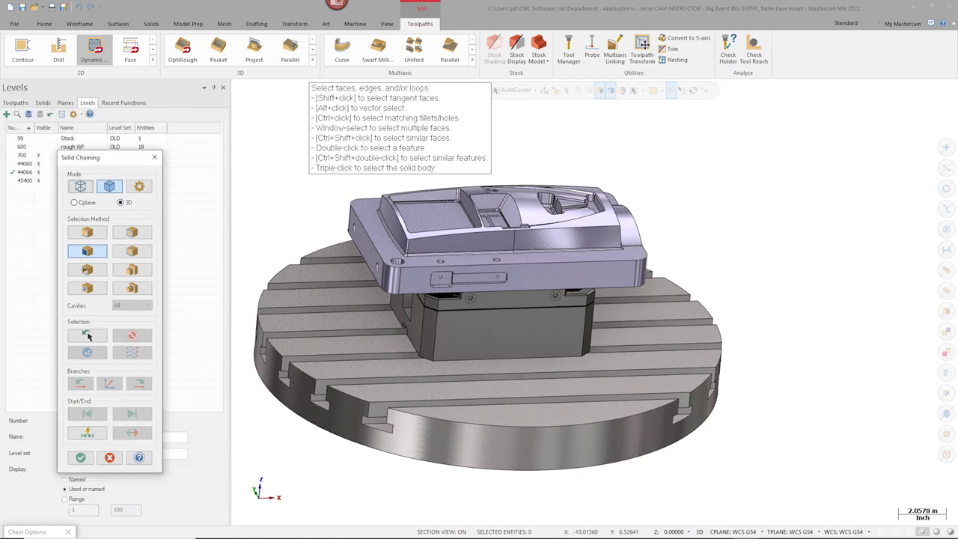
drag(83, 159, 161, 167)
click(48, 145)
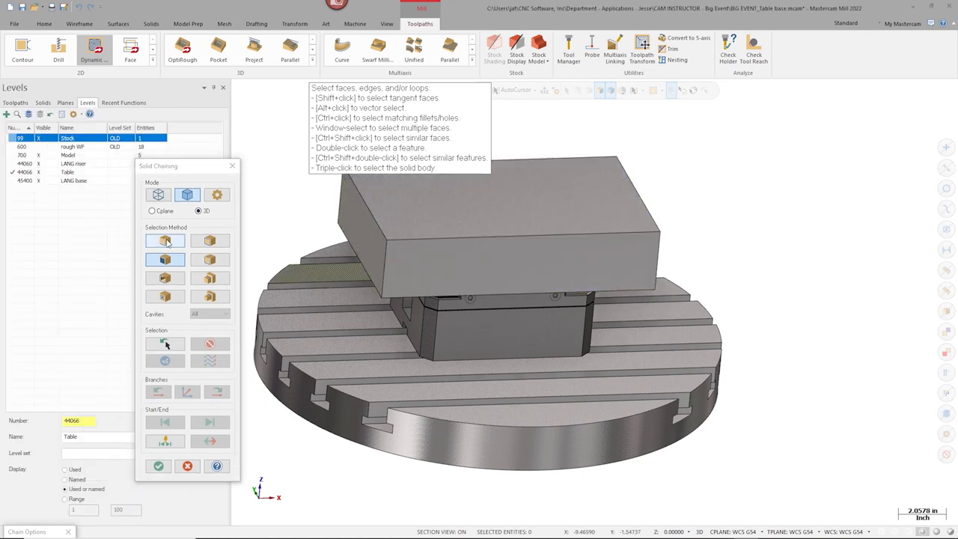
click(211, 249)
click(372, 287)
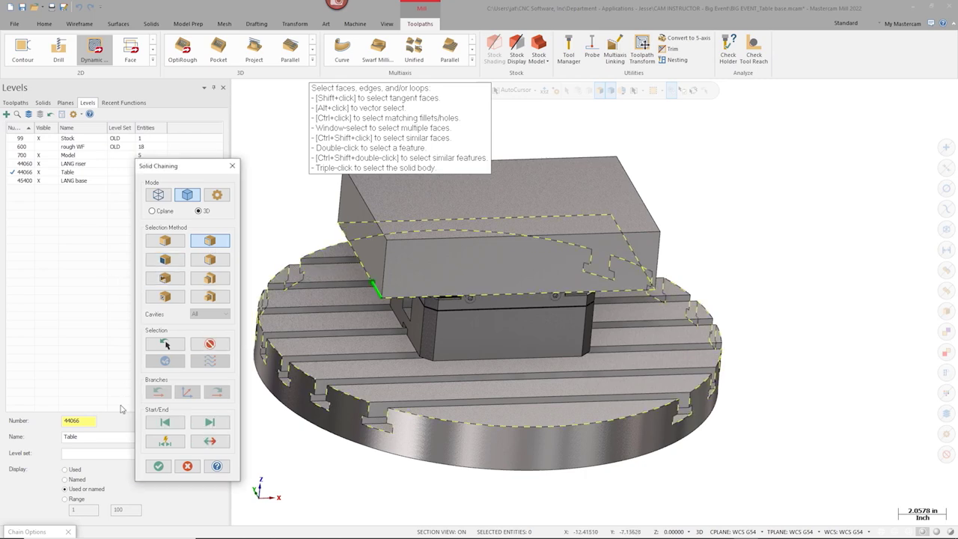
click(157, 466)
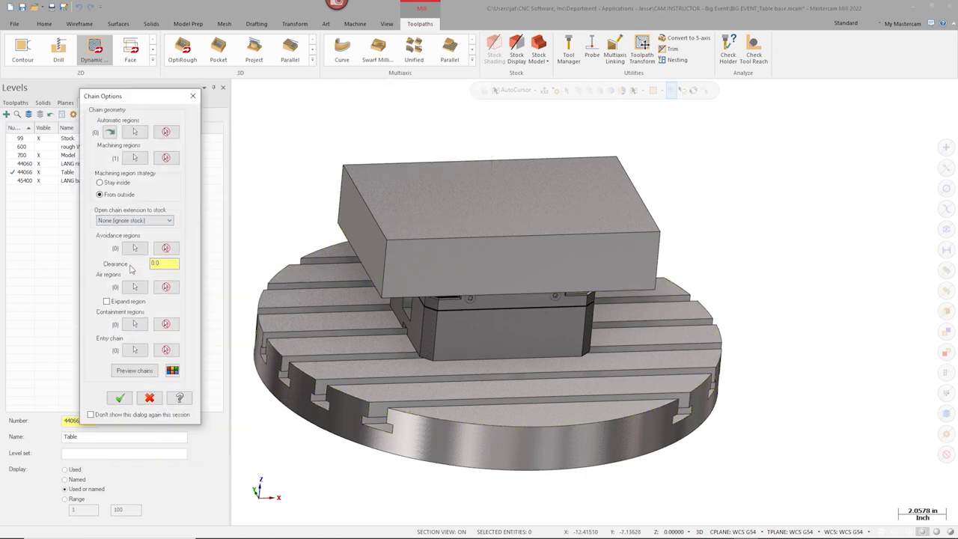
Step: Hide the Stock level and chain the bottom outer edge loop of the part as the avoidance region
click(134, 247)
middle_drag(335, 271, 357, 235)
click(59, 139)
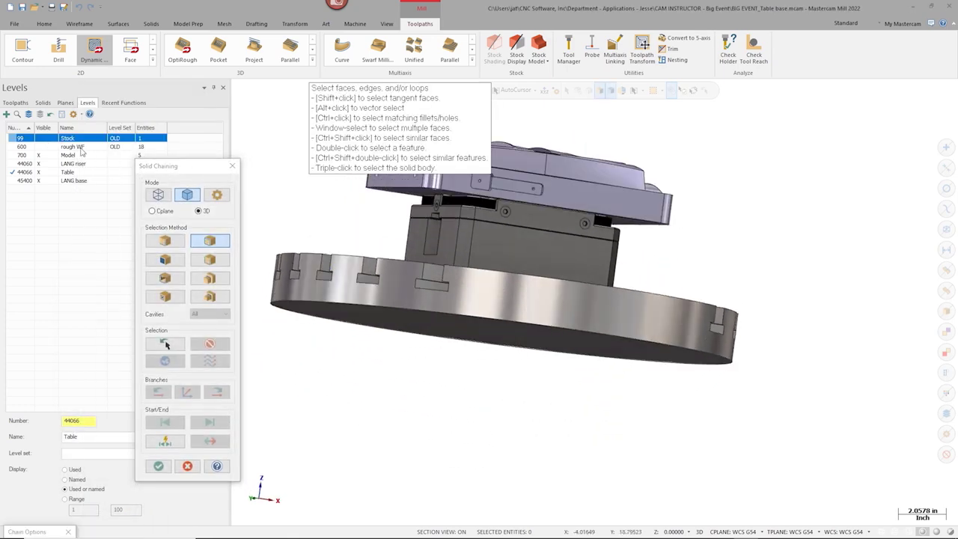
click(420, 194)
middle_drag(421, 195, 193, 494)
scroll(526, 330, down, 3)
click(158, 466)
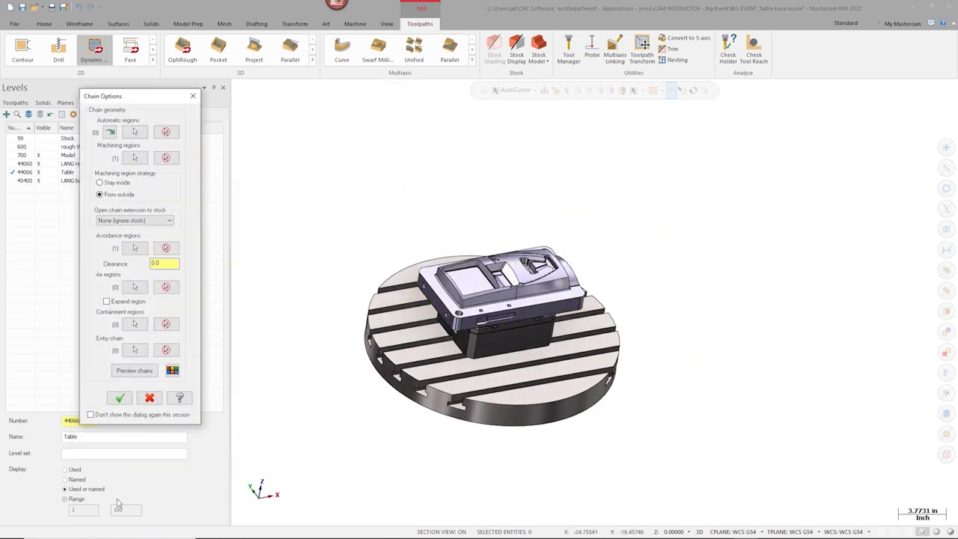
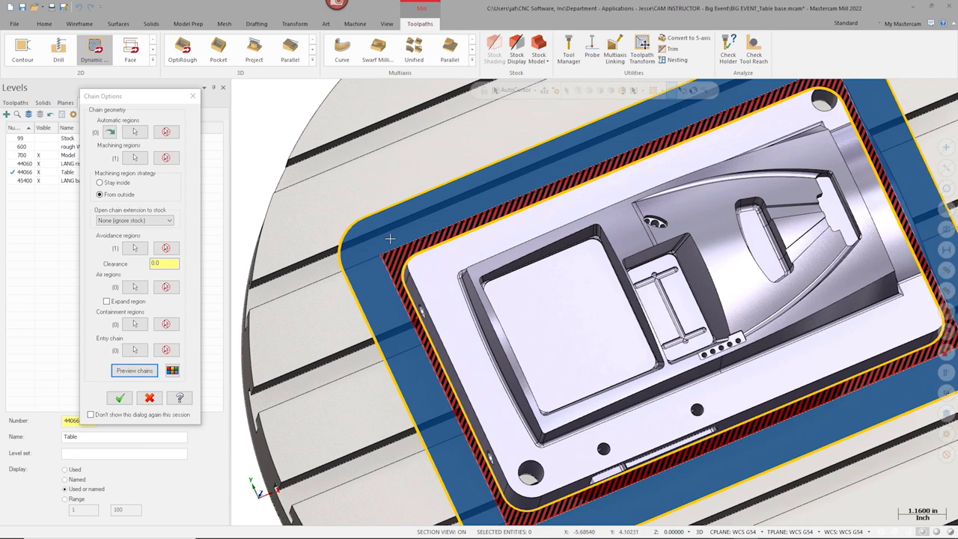
Step: Accept the chains and generate the Dynamic Mill toolpath with tool 22 (0.5 widia 5V1E), checking its cut and linking parameters
scroll(390, 270, down, 2)
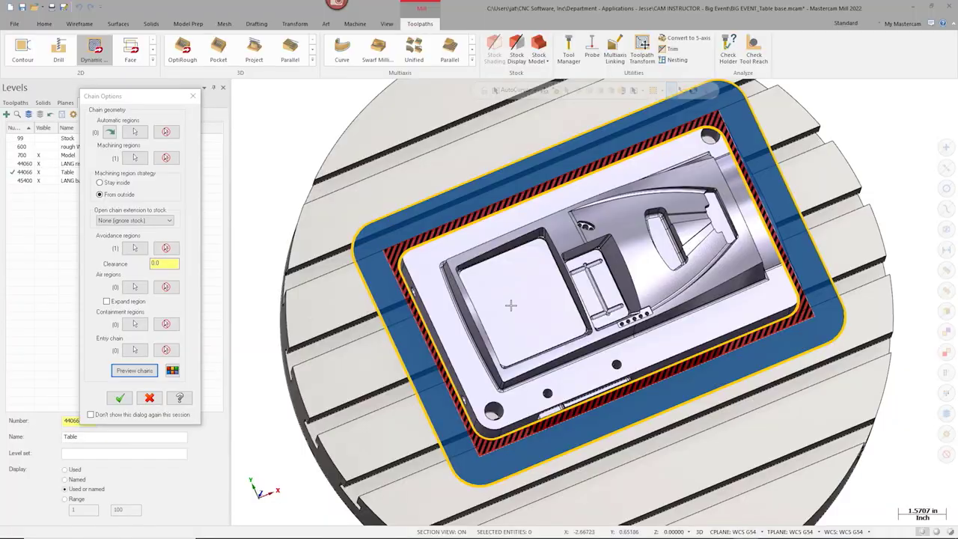
click(119, 398)
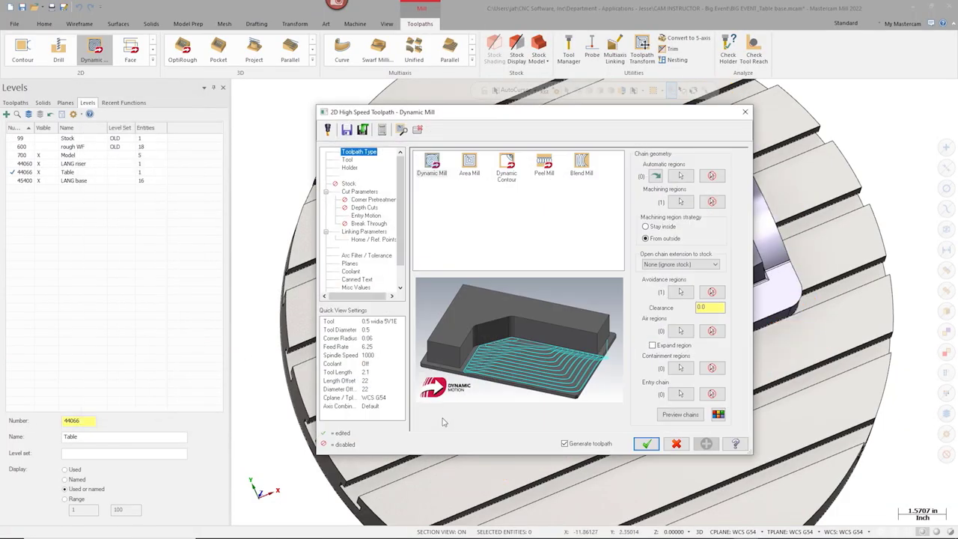
click(347, 160)
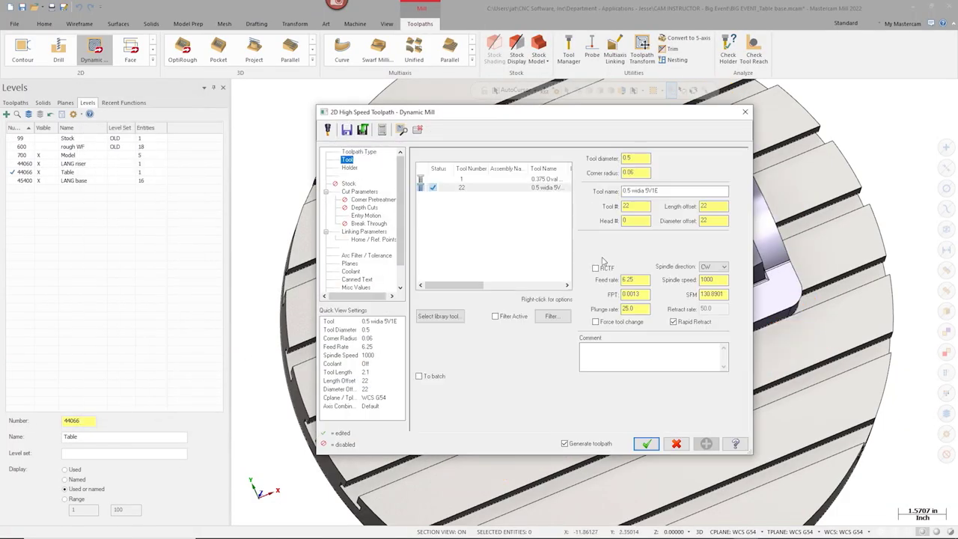
click(470, 188)
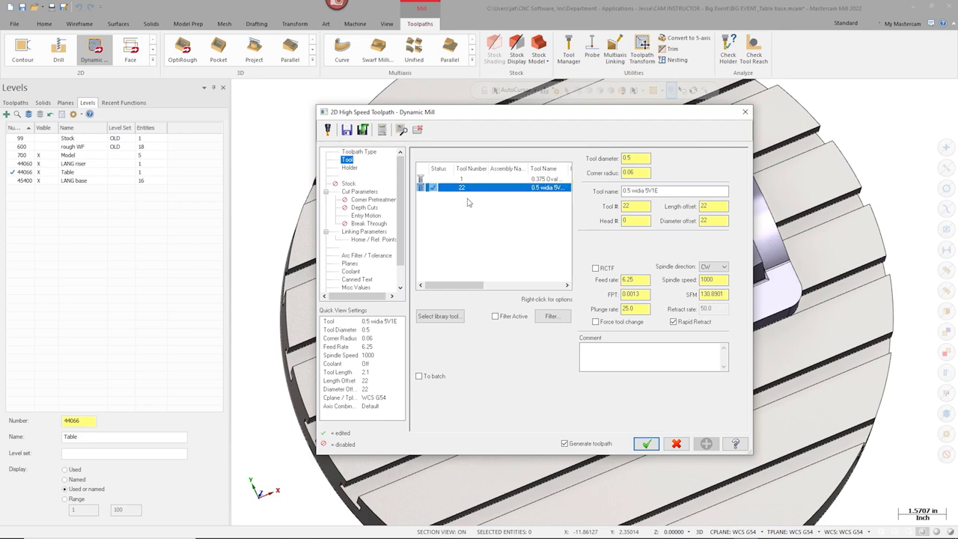
click(359, 193)
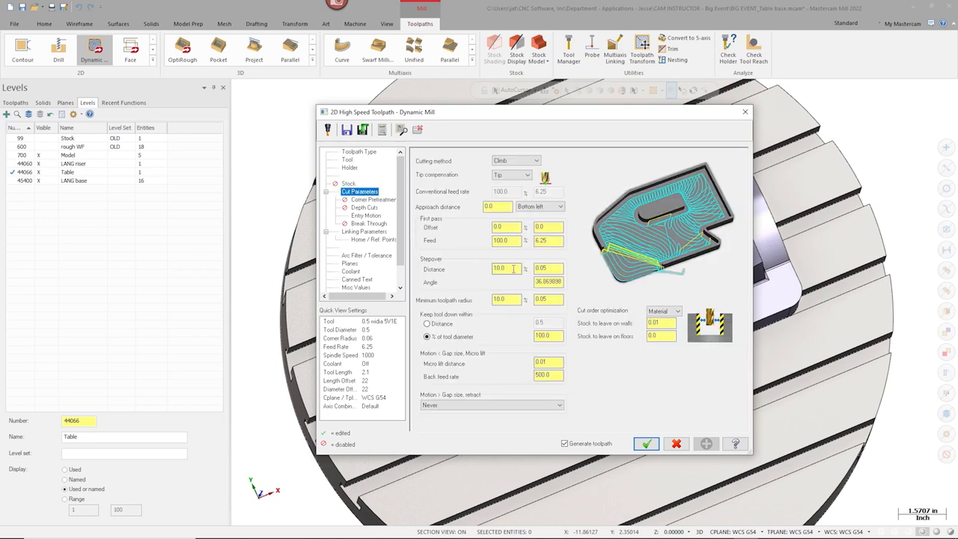
click(365, 232)
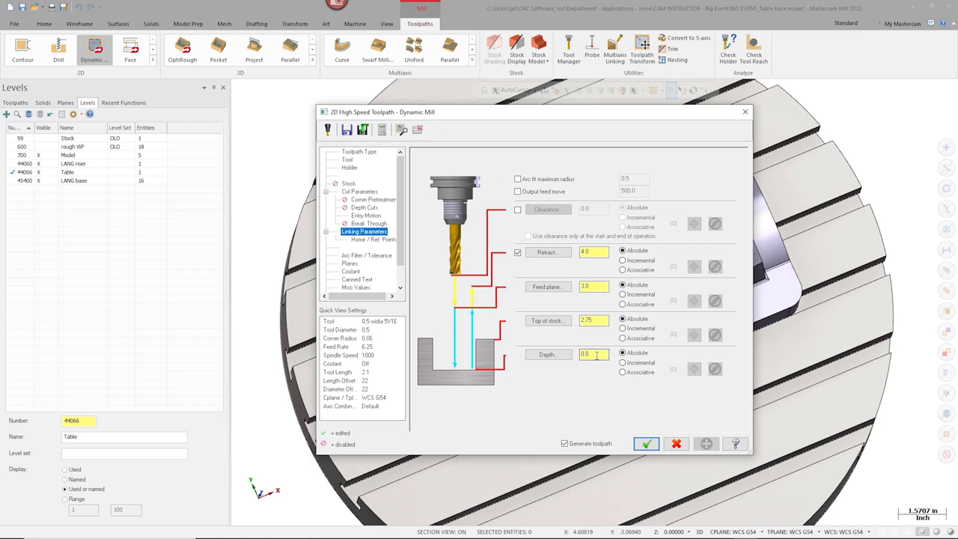
double_click(597, 356)
click(646, 445)
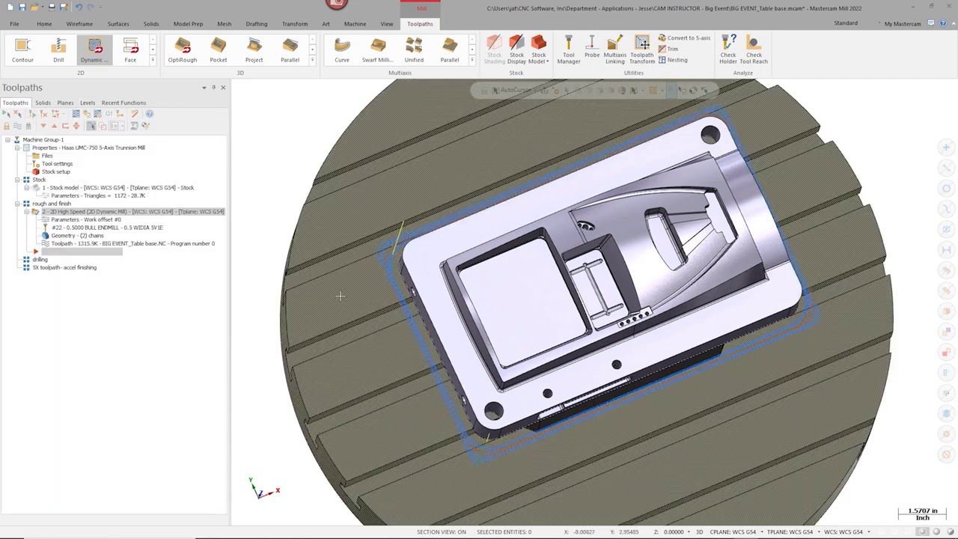
middle_drag(337, 337, 401, 262)
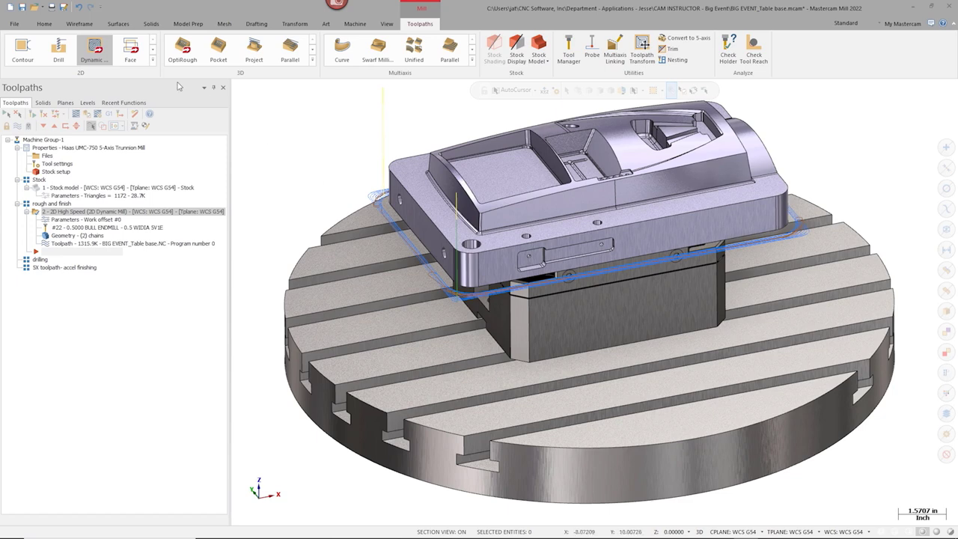
Step: Start a second Dynamic Mill toolpath and select the flat ledge face around the part's raised body as its automatic region
click(94, 54)
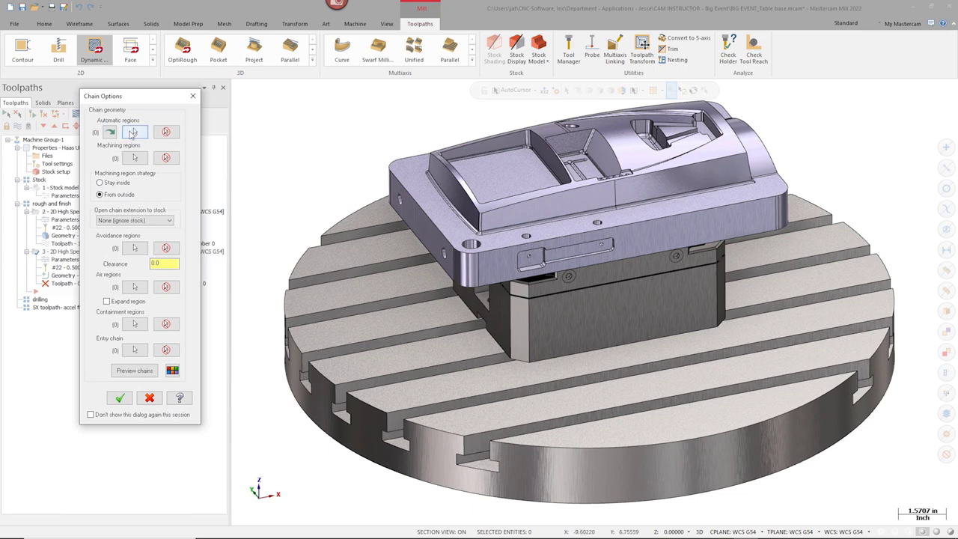
click(135, 132)
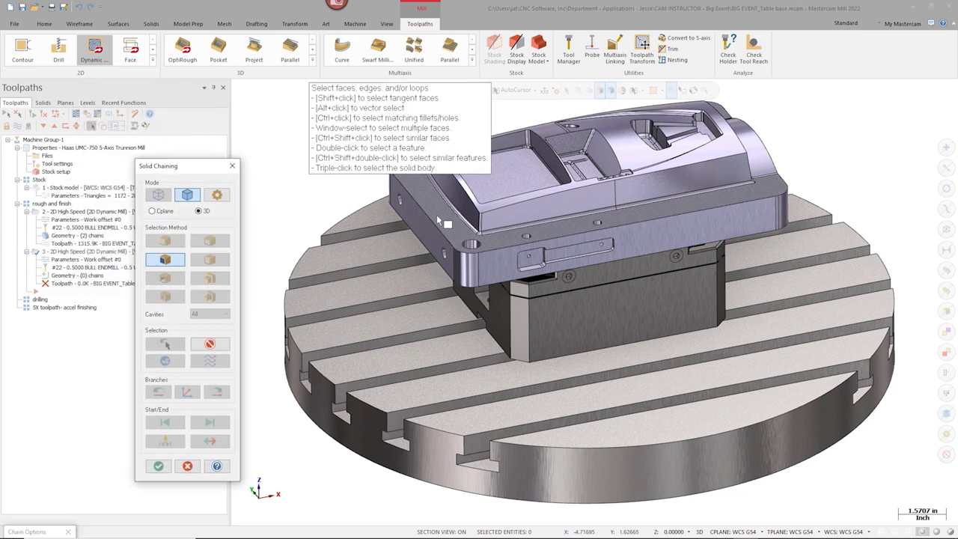
click(438, 221)
middle_drag(651, 314, 612, 286)
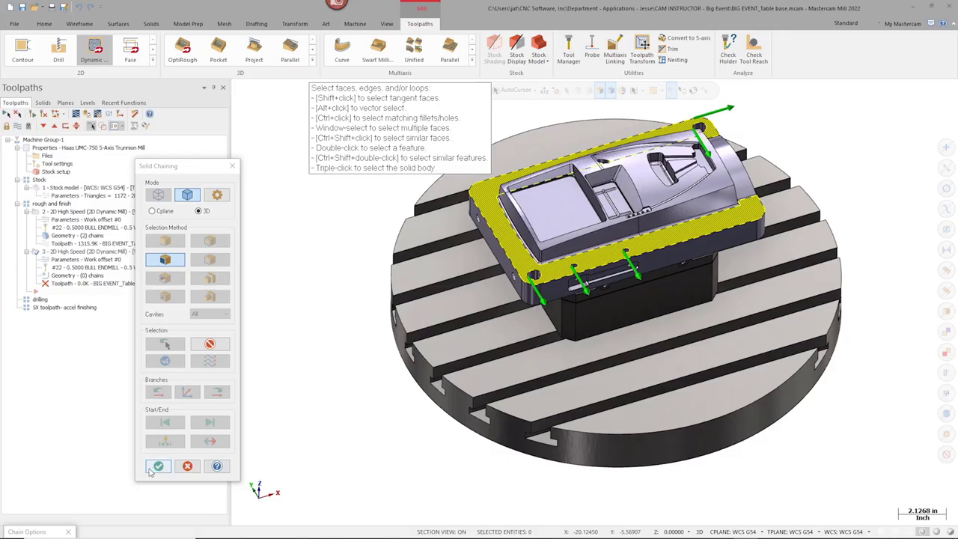
click(152, 470)
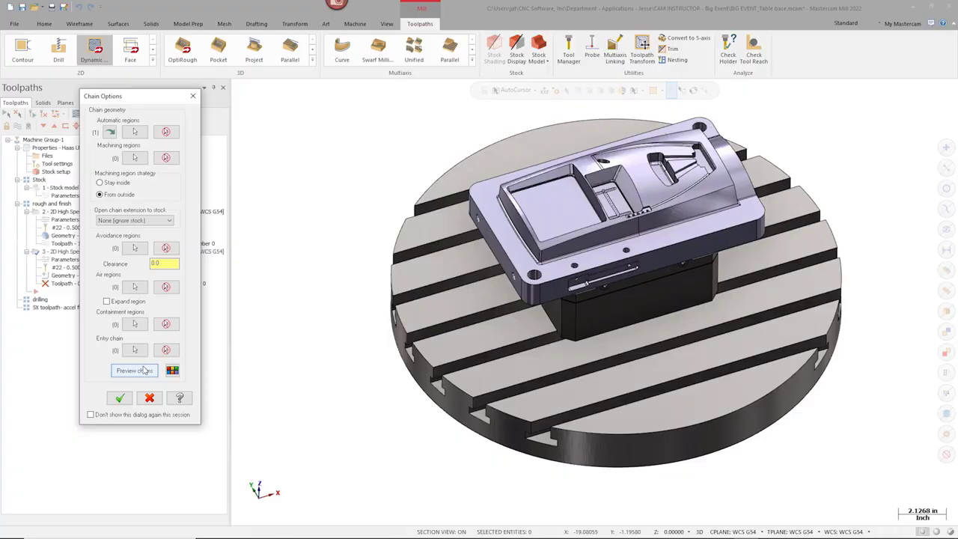
Step: Preview the second toolpath's chains and examine the machining and avoidance areas around the ledge from above
click(144, 371)
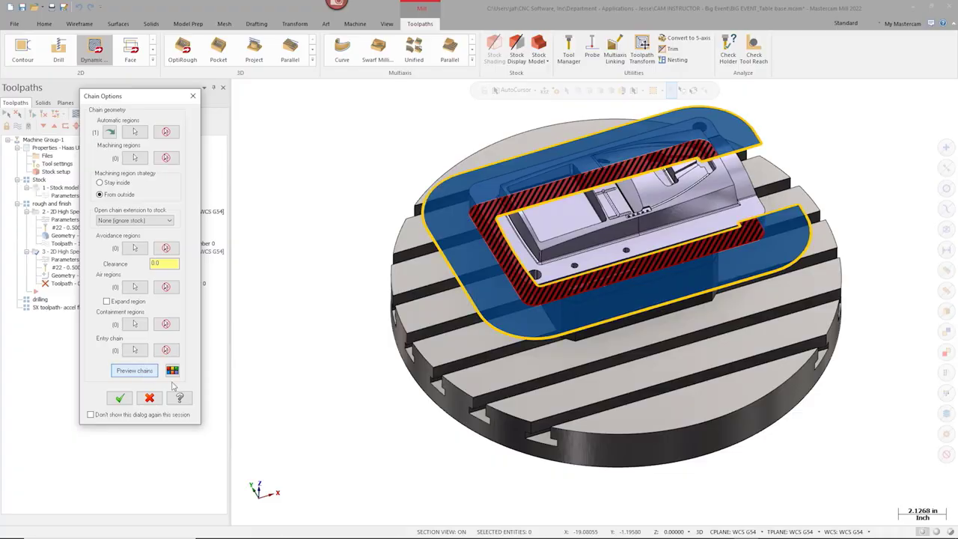
middle_drag(475, 195, 472, 272)
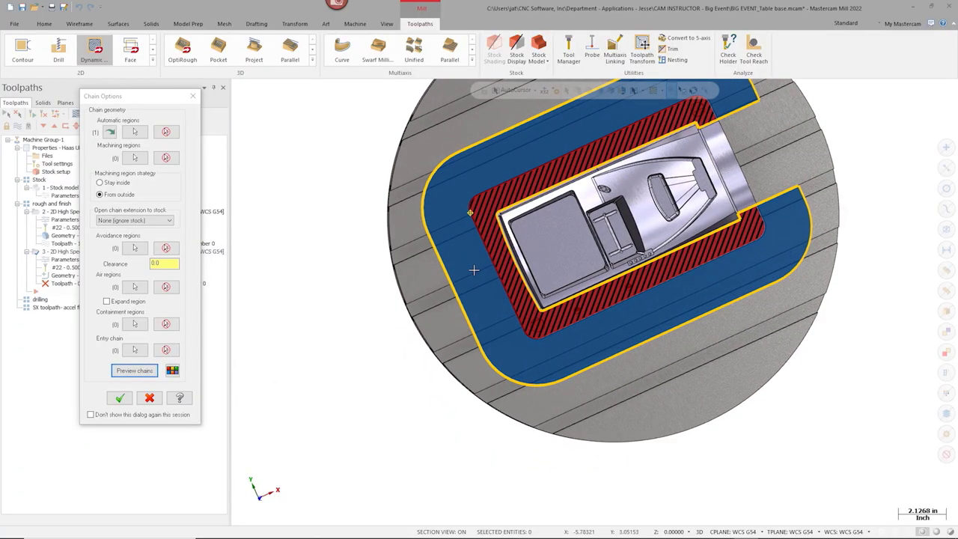
scroll(681, 295, down, 2)
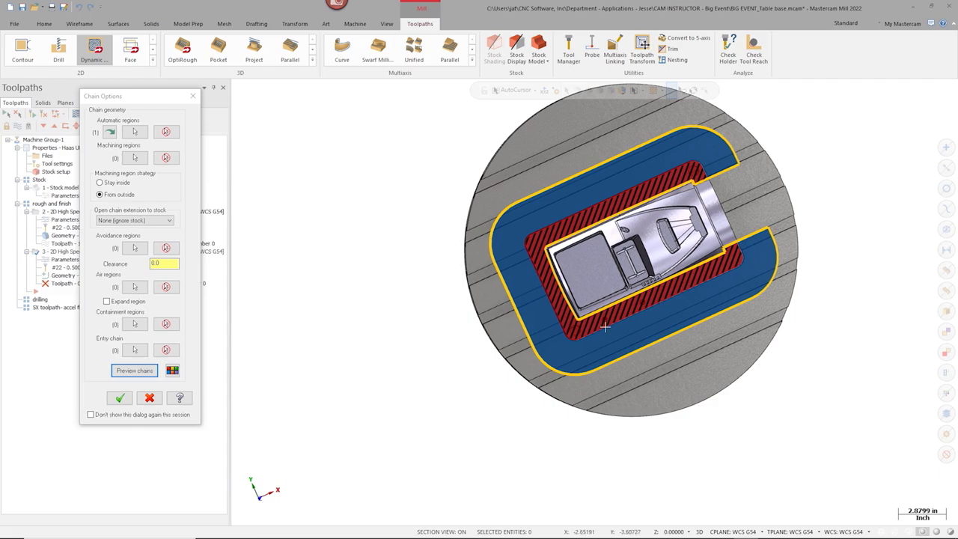
Step: Convert the automatic region into separate machining and air regions, review the air region's chain, and accept the chain options
middle_drag(576, 329, 576, 298)
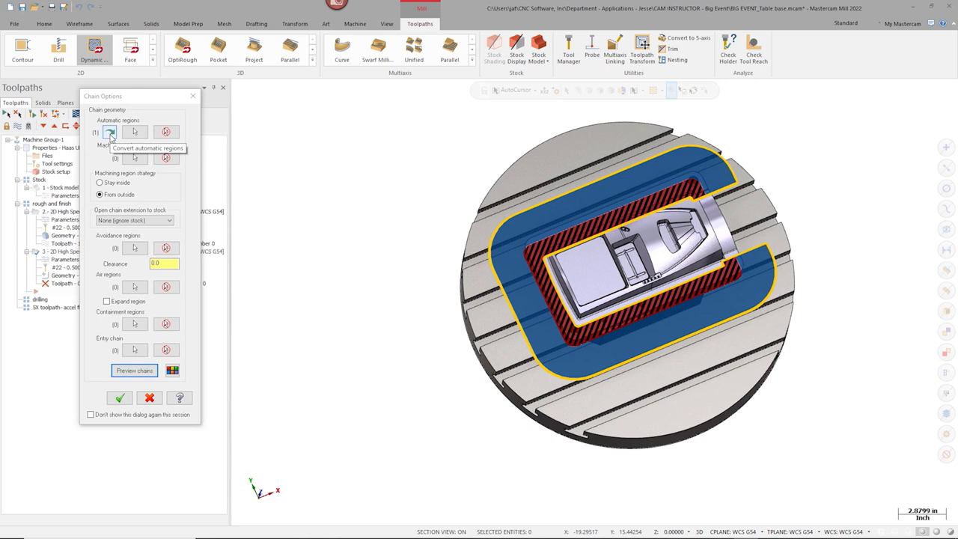
click(110, 133)
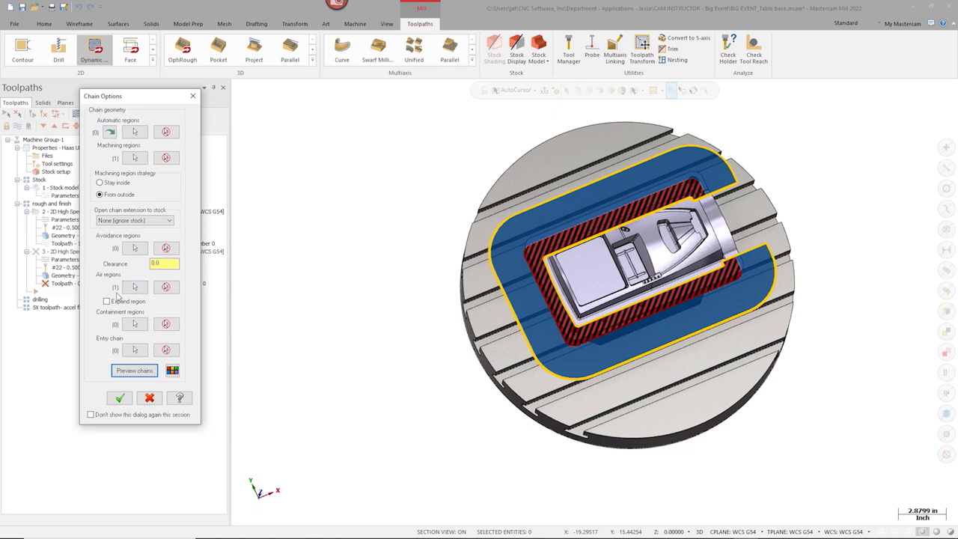
click(136, 285)
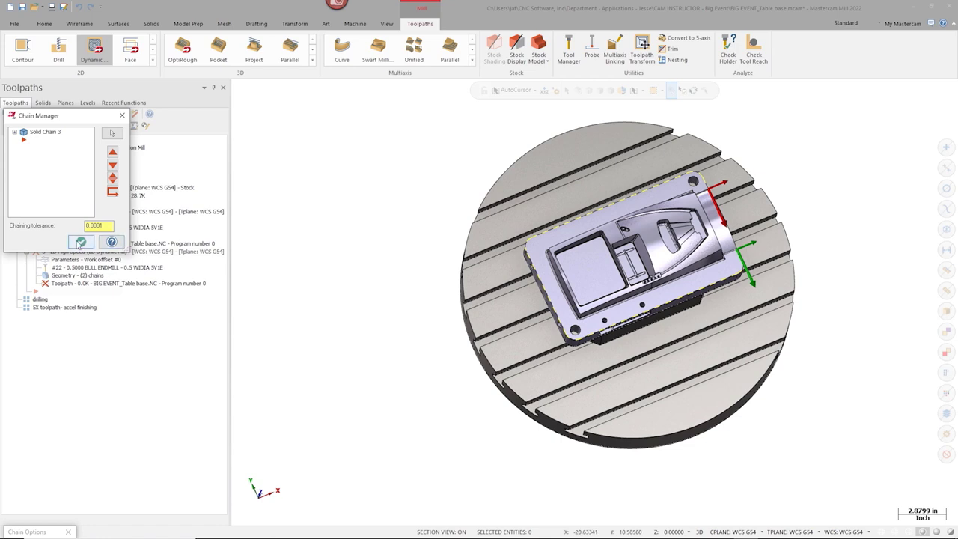
click(79, 241)
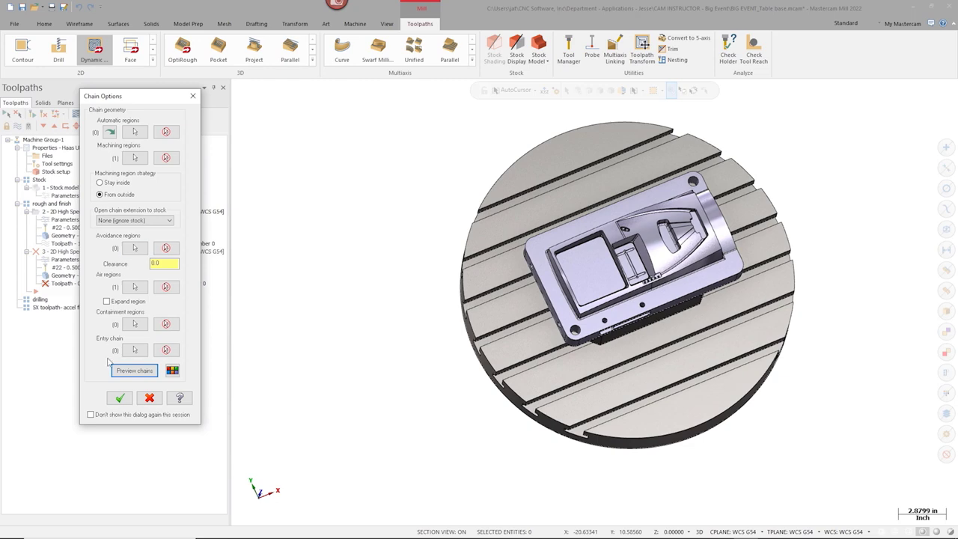
click(120, 397)
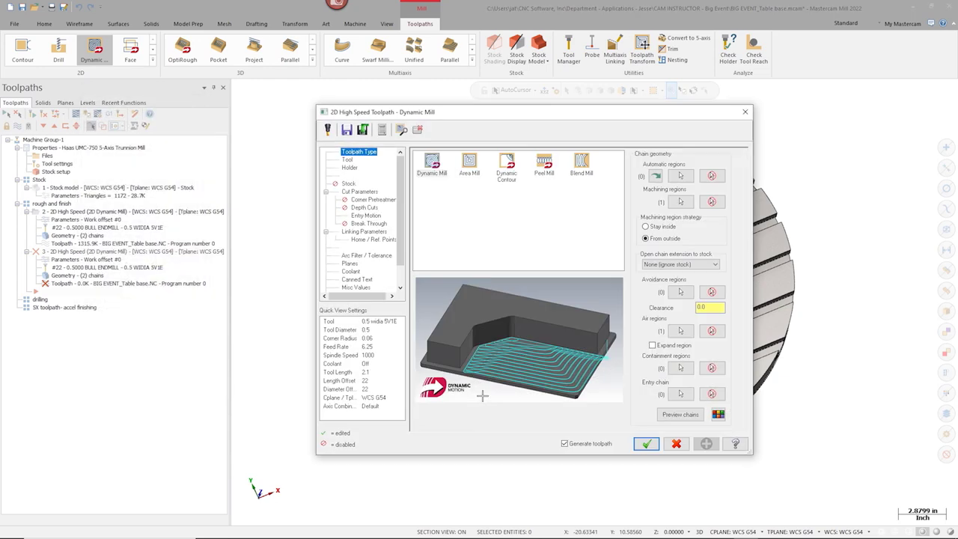
Step: Review the second Dynamic Mill toolpath's tool, pick its linking depth from the part's ledge, and generate the toolpath
click(362, 192)
click(348, 161)
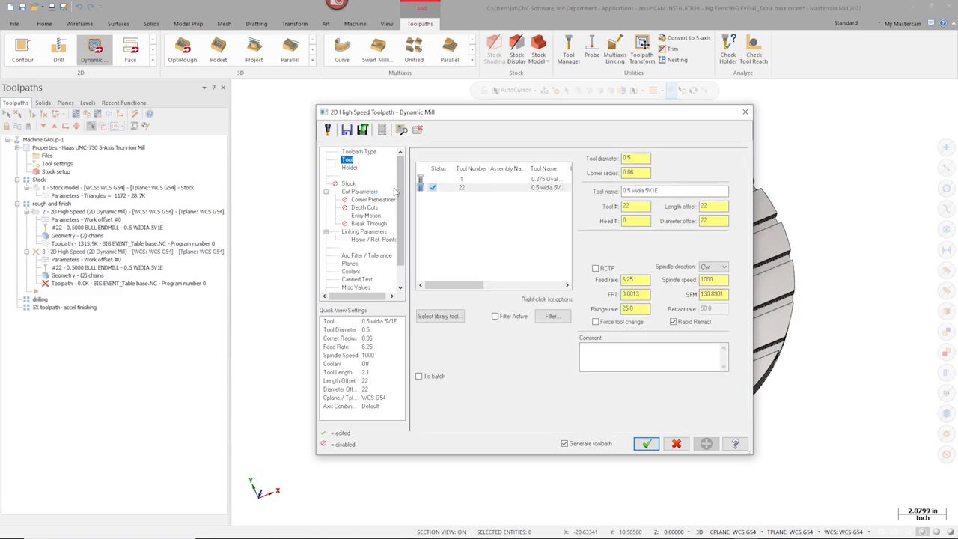
click(364, 232)
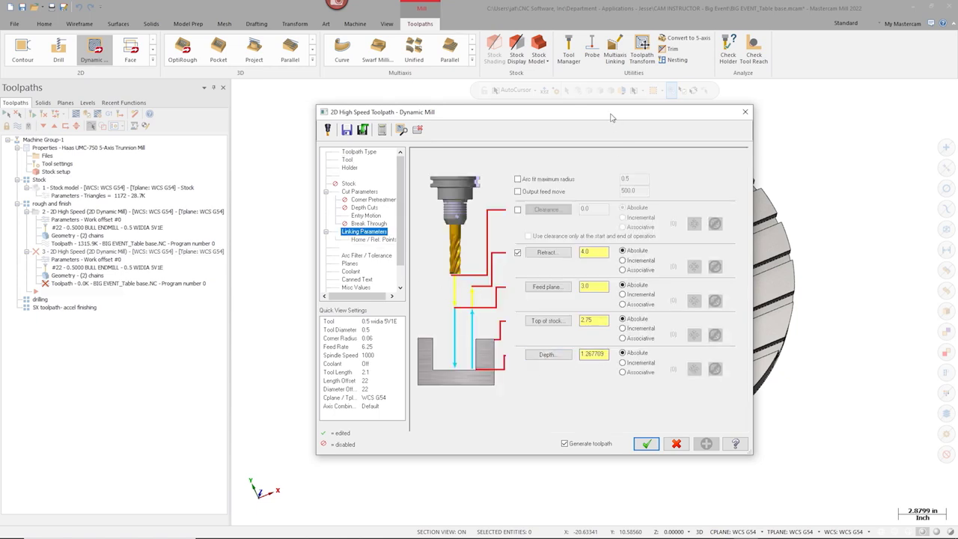
drag(611, 118, 522, 106)
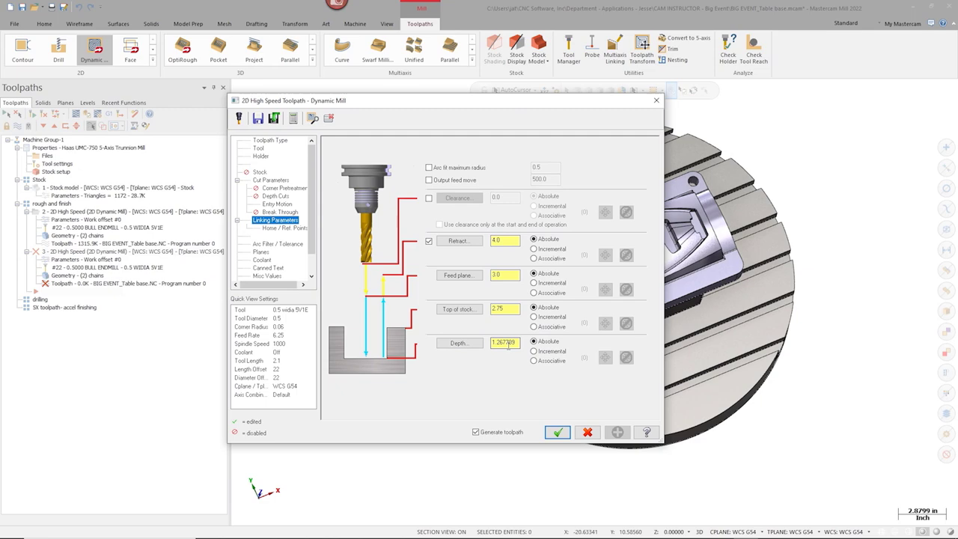
click(458, 344)
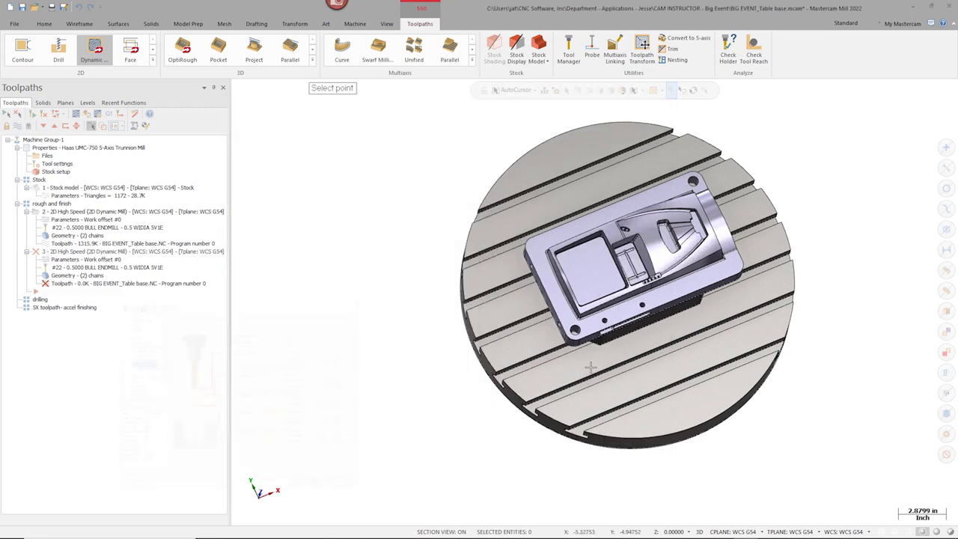
click(585, 345)
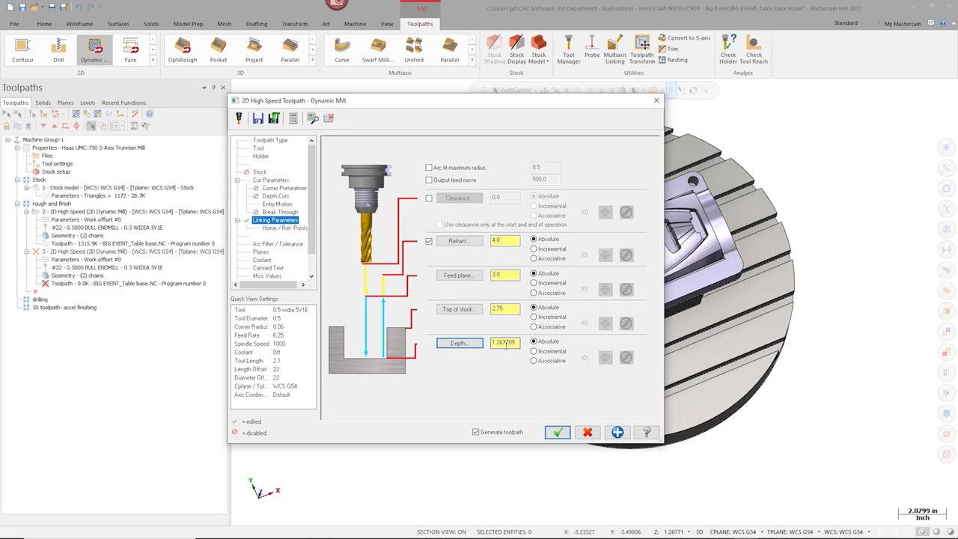
click(555, 431)
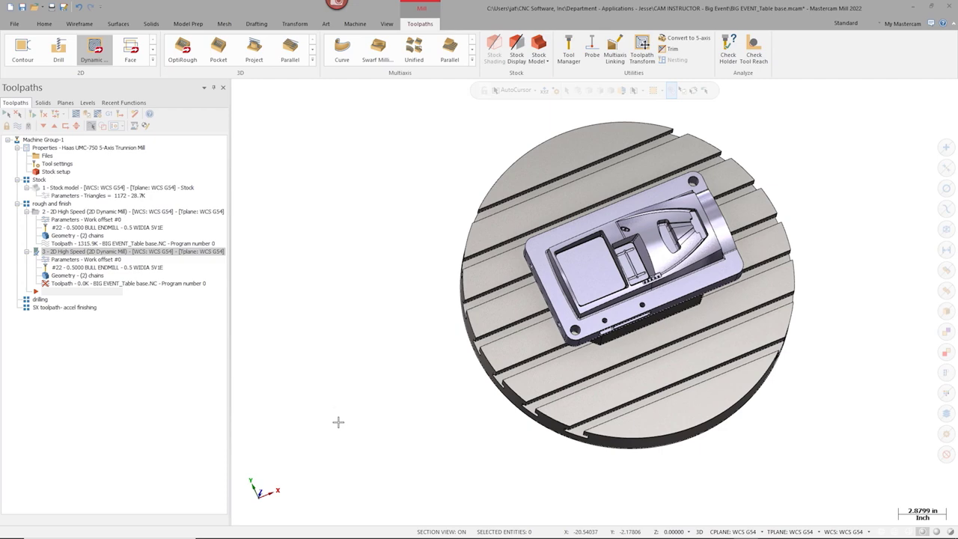
Step: Examine the new ledge toolpath up close and compare it with the first Dynamic Mill toolpath around the part's base
middle_drag(354, 349, 350, 295)
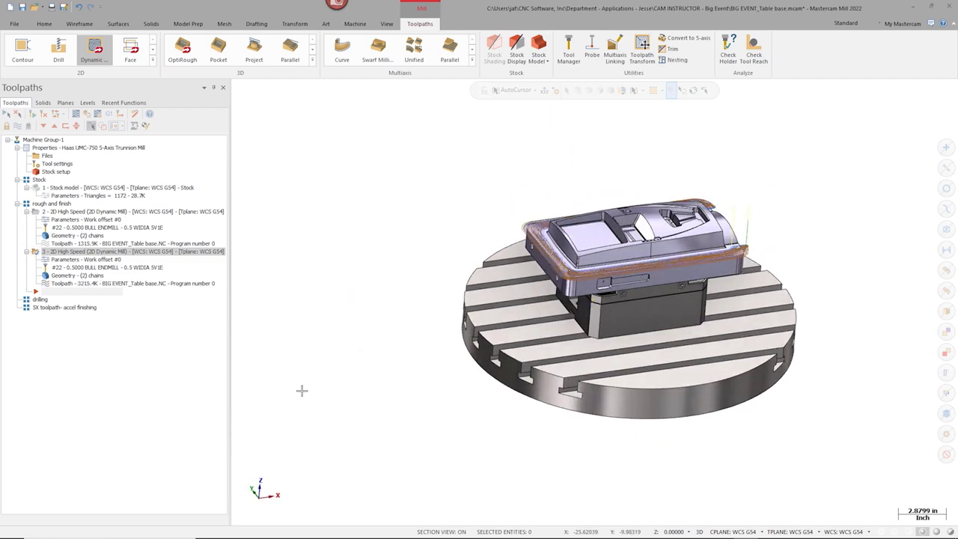
scroll(619, 277, up, 5)
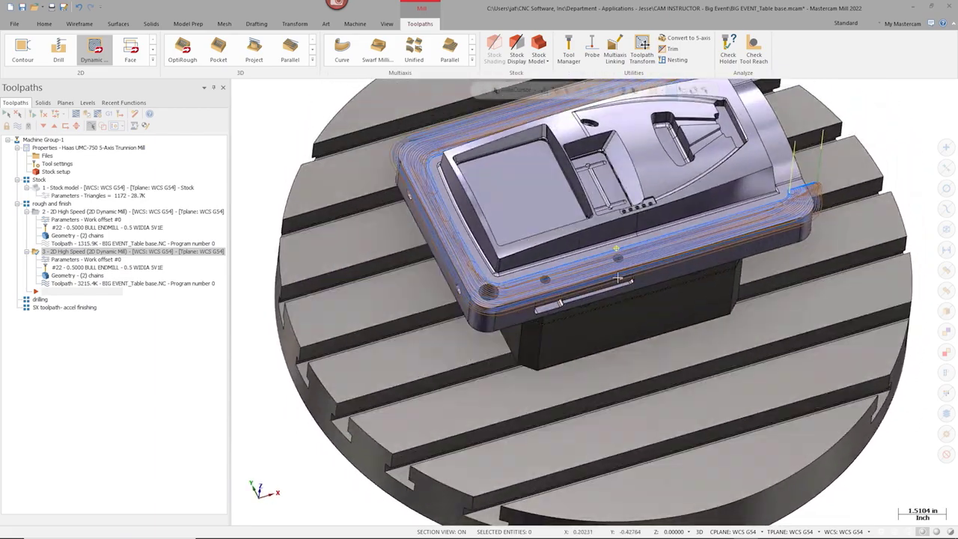
scroll(401, 159, up, 5)
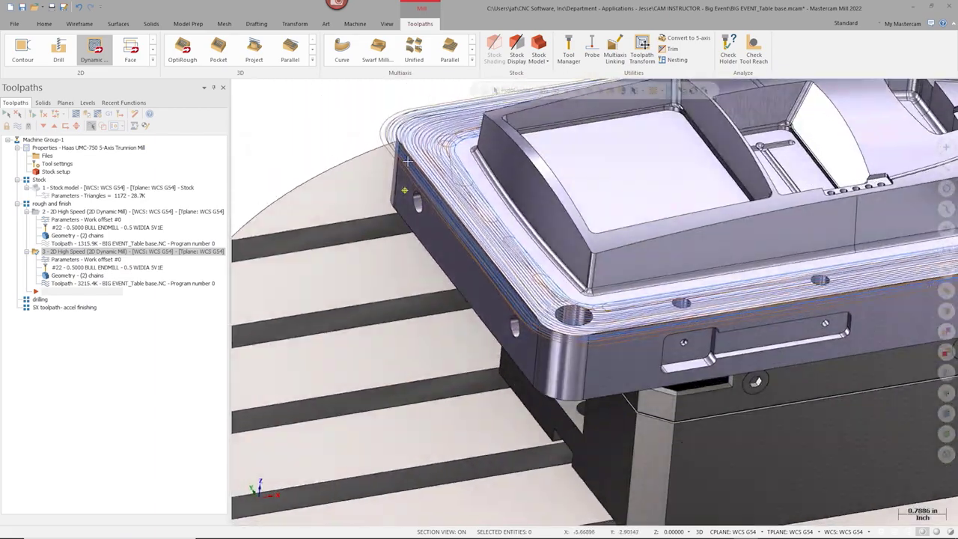
scroll(401, 136, down, 4)
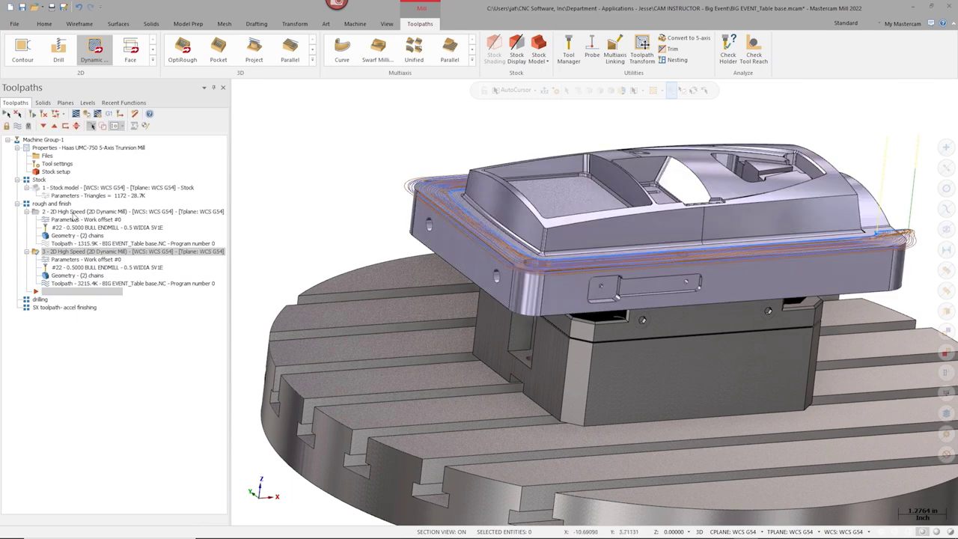
click(71, 212)
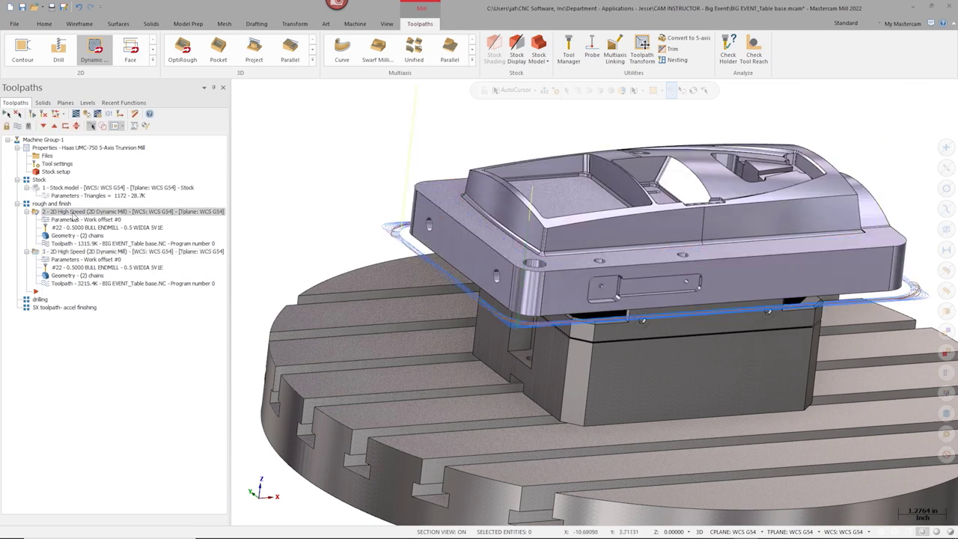
click(76, 252)
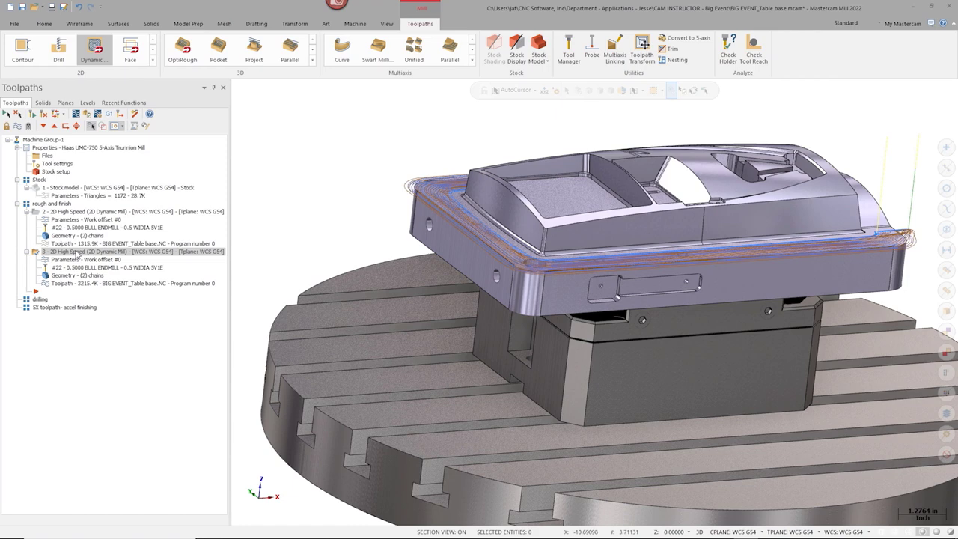
Step: Select both Dynamic Mill operations and set the simulator's stock source to the stock model named Stock
click(68, 214)
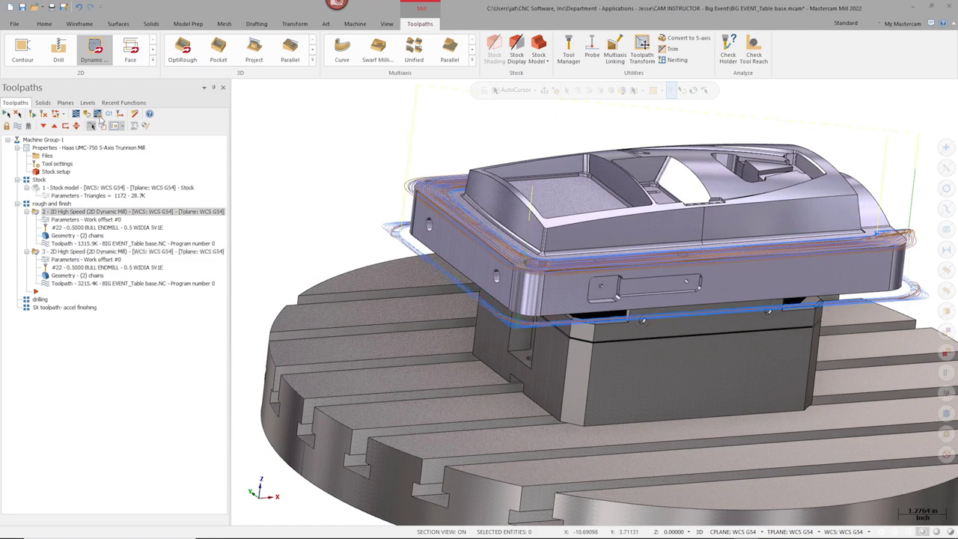
click(99, 122)
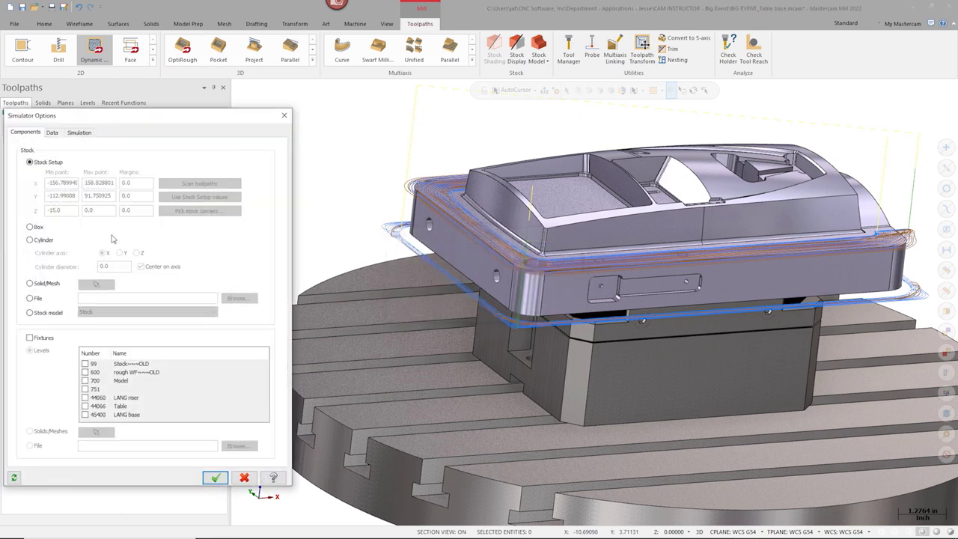
drag(148, 118, 223, 102)
click(113, 298)
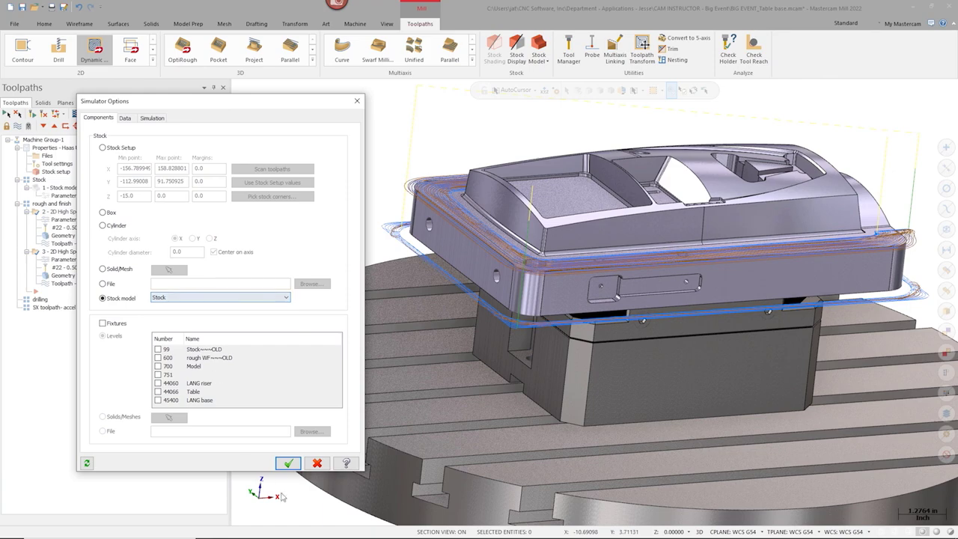
click(288, 464)
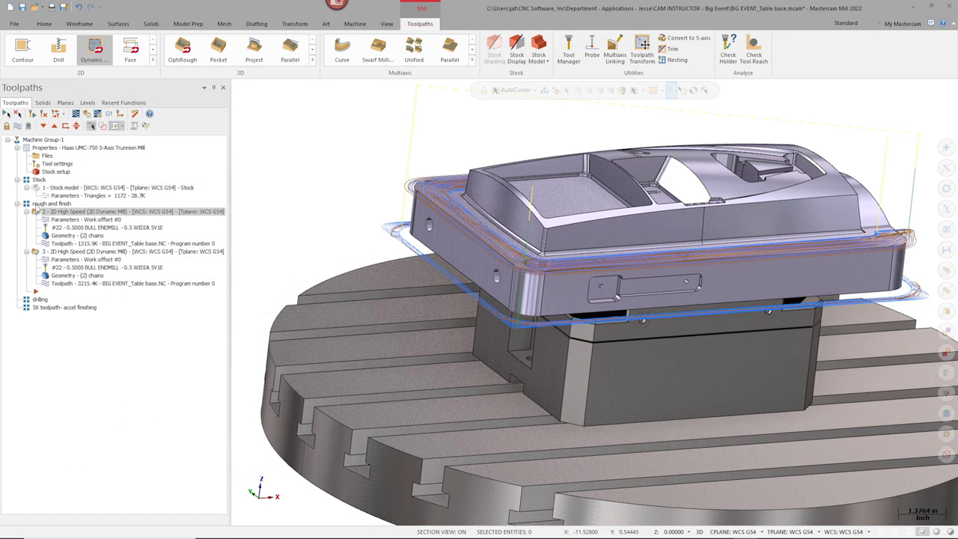
Step: Verify the selected operations in Mastercam Simulator, maximize its window, and turn on the workpiece display
click(87, 114)
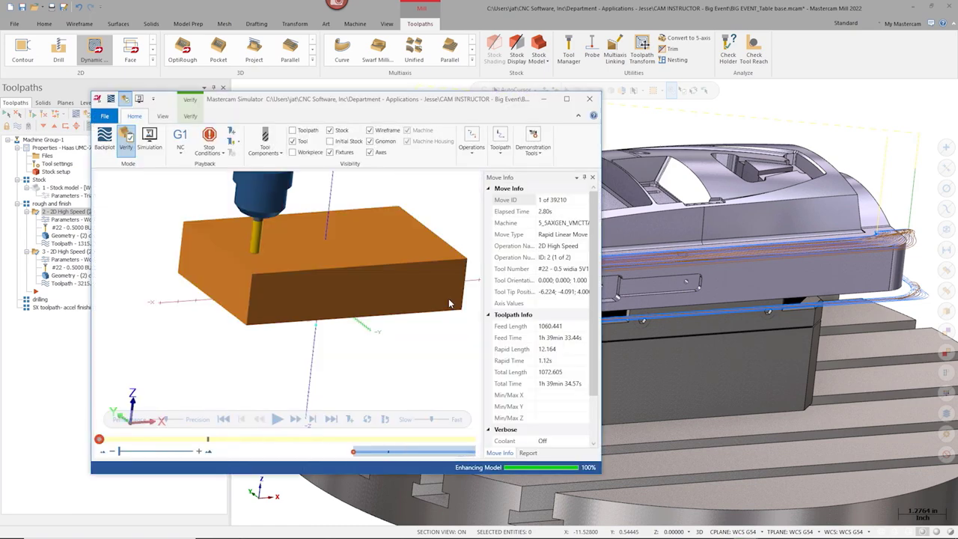
drag(432, 101, 612, 83)
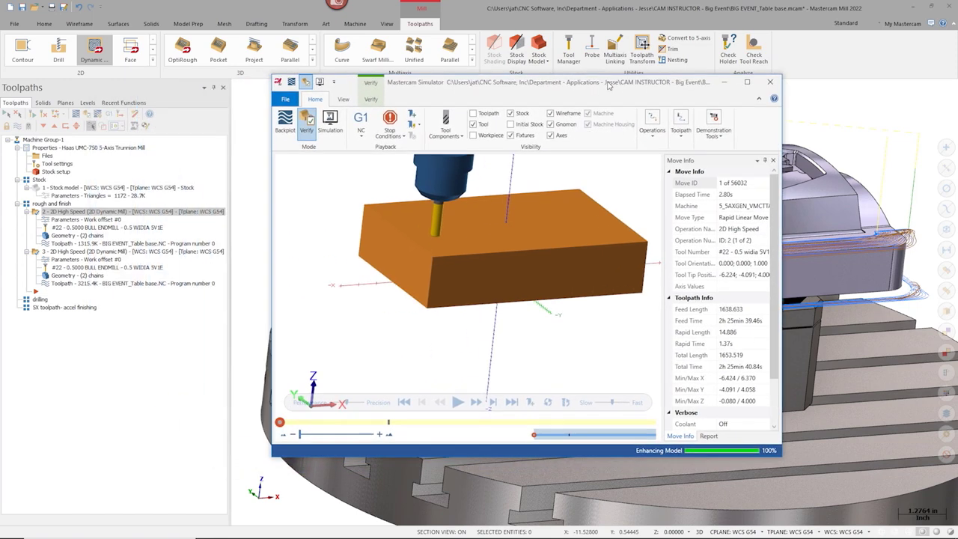
click(747, 82)
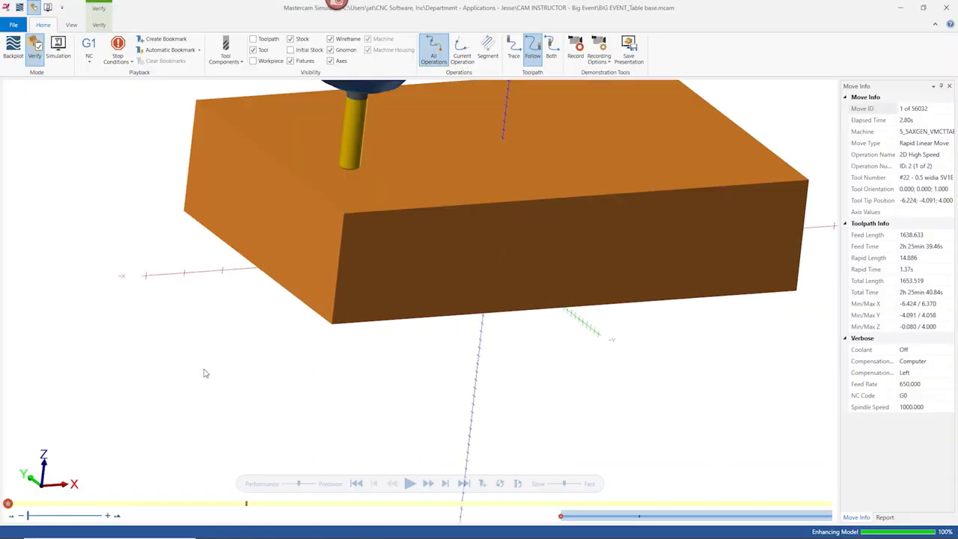
scroll(397, 422, down, 5)
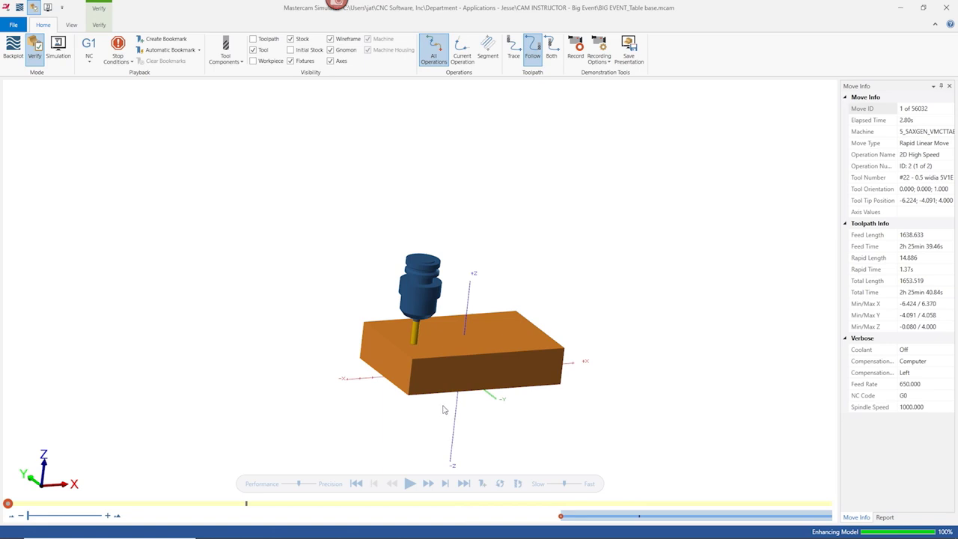
scroll(473, 417, up, 5)
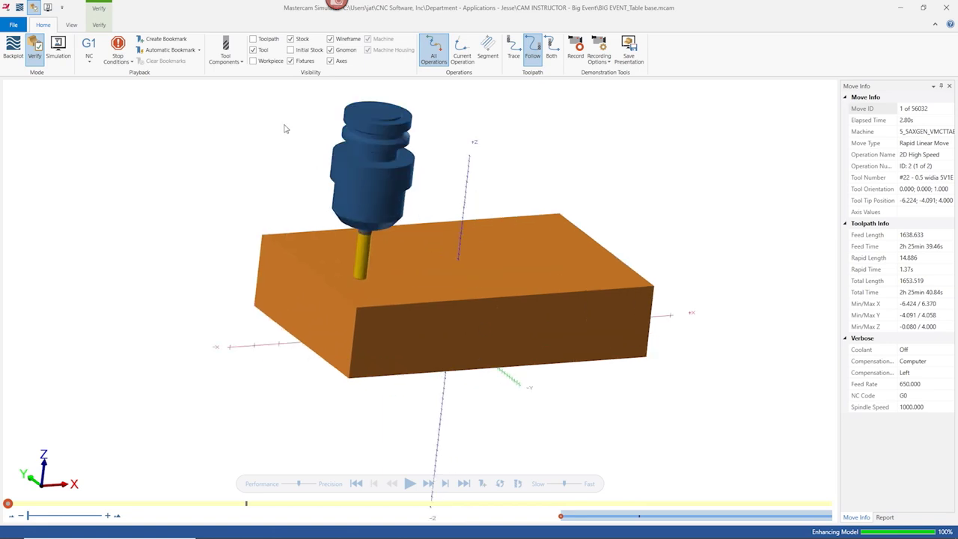
click(253, 61)
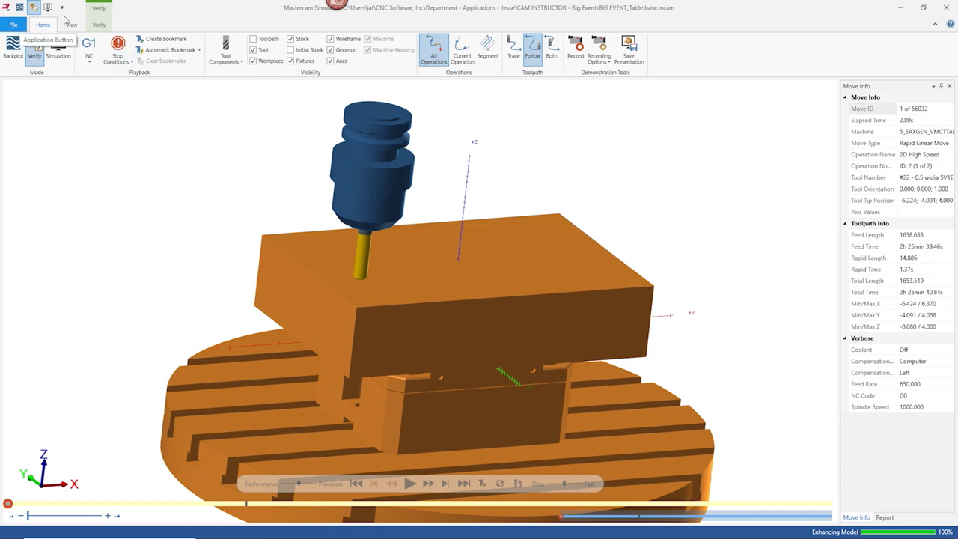
Step: Check the Verify settings, run the material-removal simulation, and pause it partway through the first operation
click(102, 24)
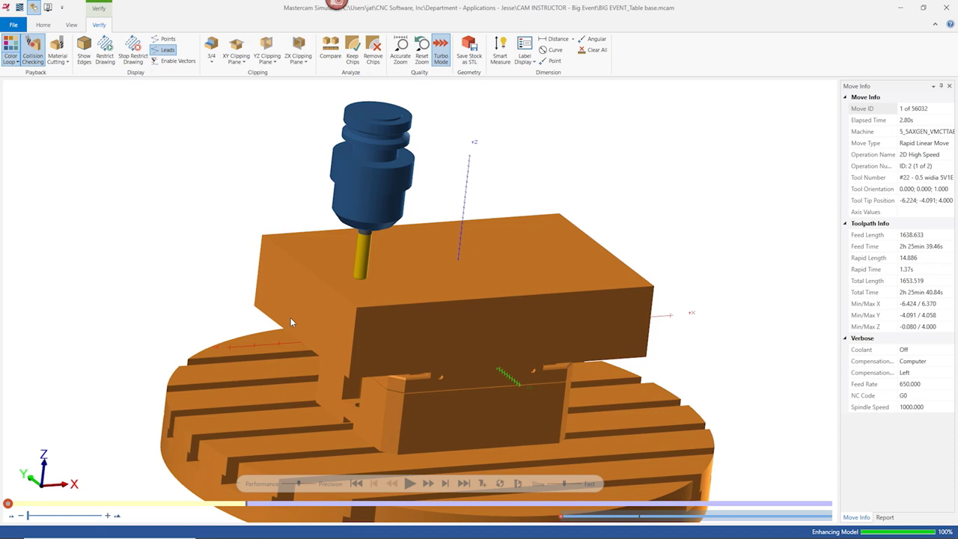
click(41, 24)
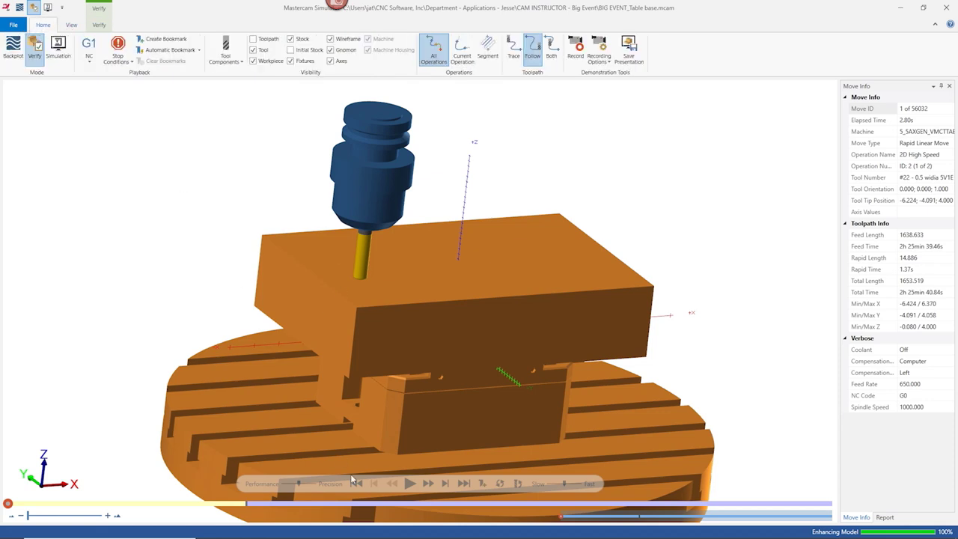
click(409, 484)
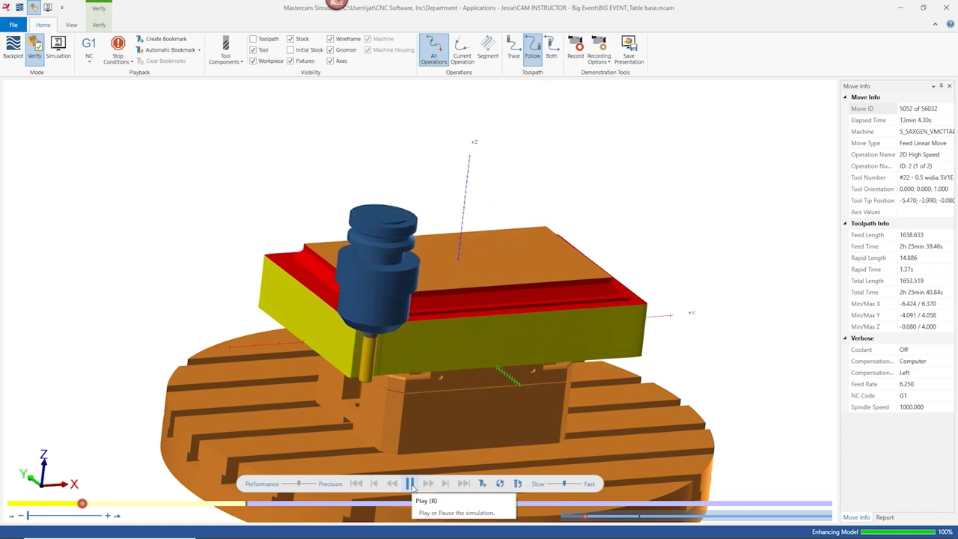
click(410, 484)
Step: Examine up close the clearance between the tool holder and the stock corner at the paused cut, and bring up the Verify tools
middle_drag(391, 389, 477, 340)
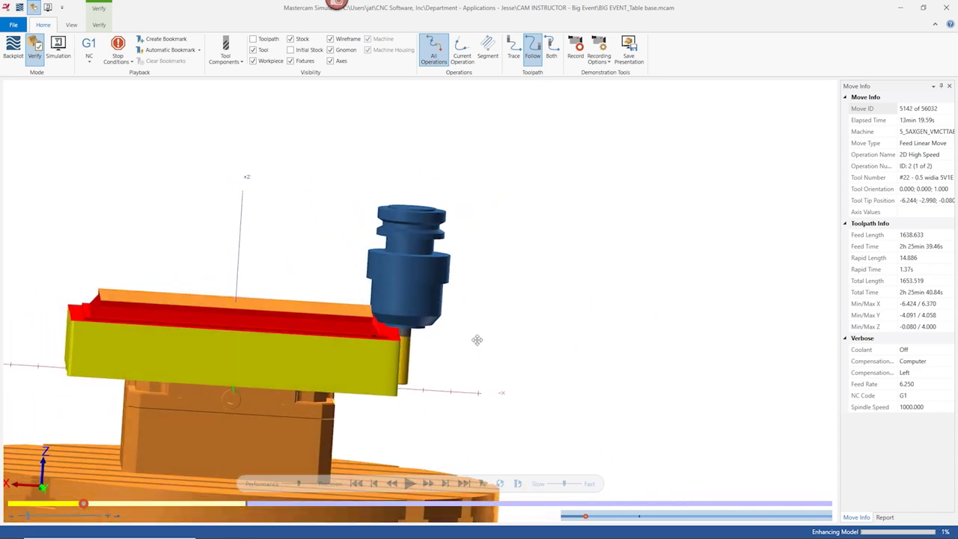
scroll(407, 324, up, 5)
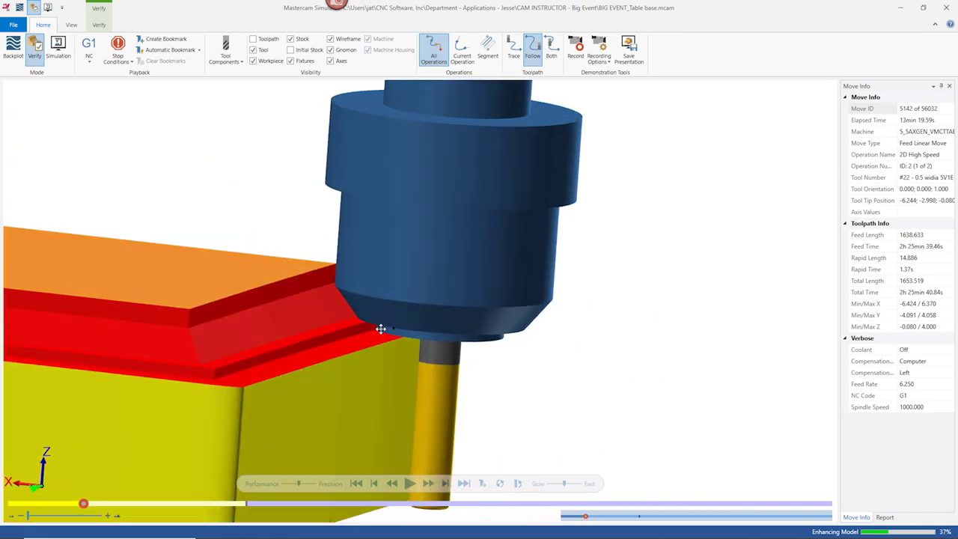
scroll(410, 324, down, 6)
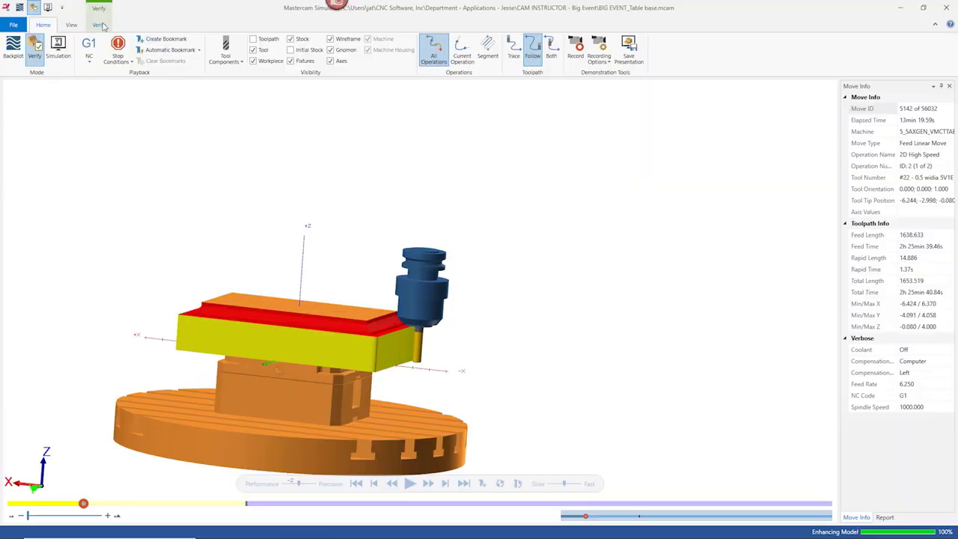
click(101, 25)
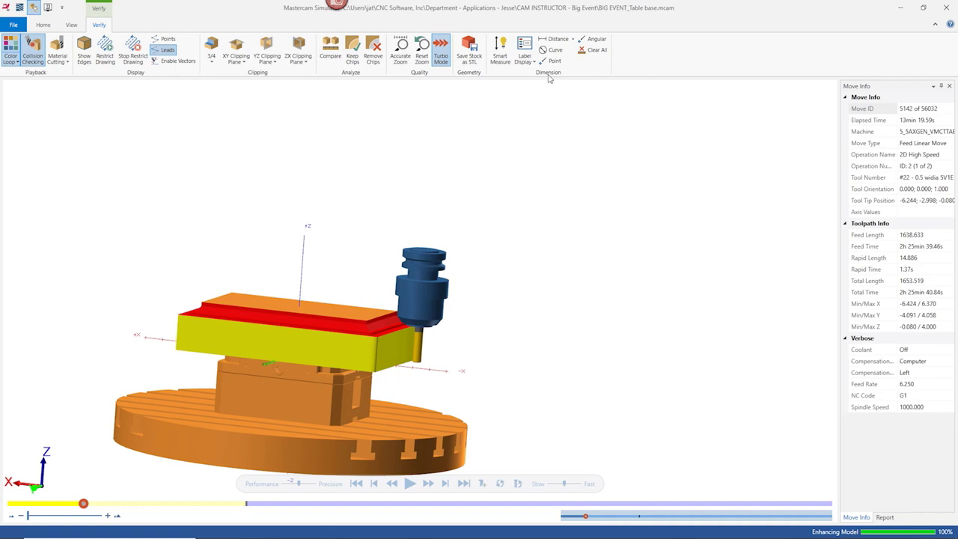
scroll(420, 330, up, 10)
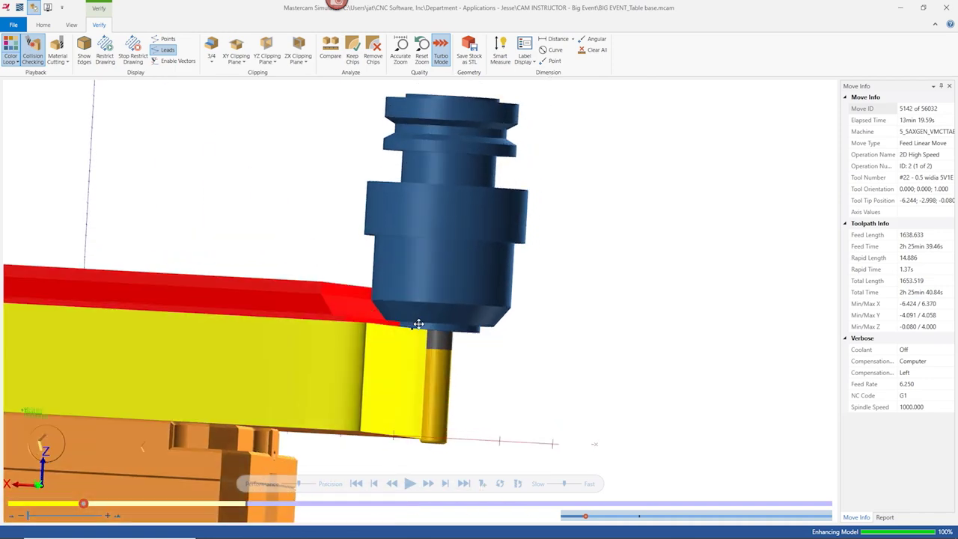
middle_drag(421, 330, 423, 330)
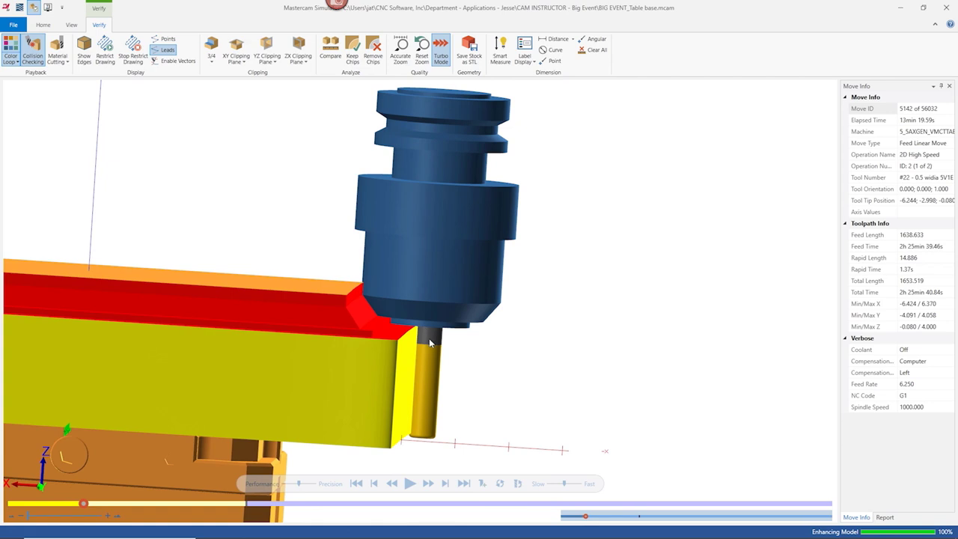
Step: Measure the distance from the holder's bottom circle to the stock's top corner, check the label's point details, and close the simulator
click(551, 42)
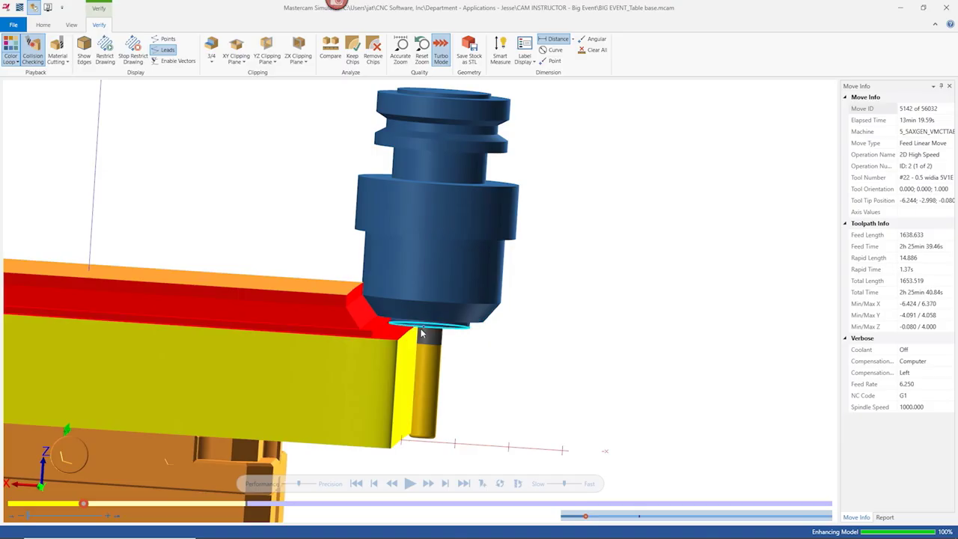
click(422, 327)
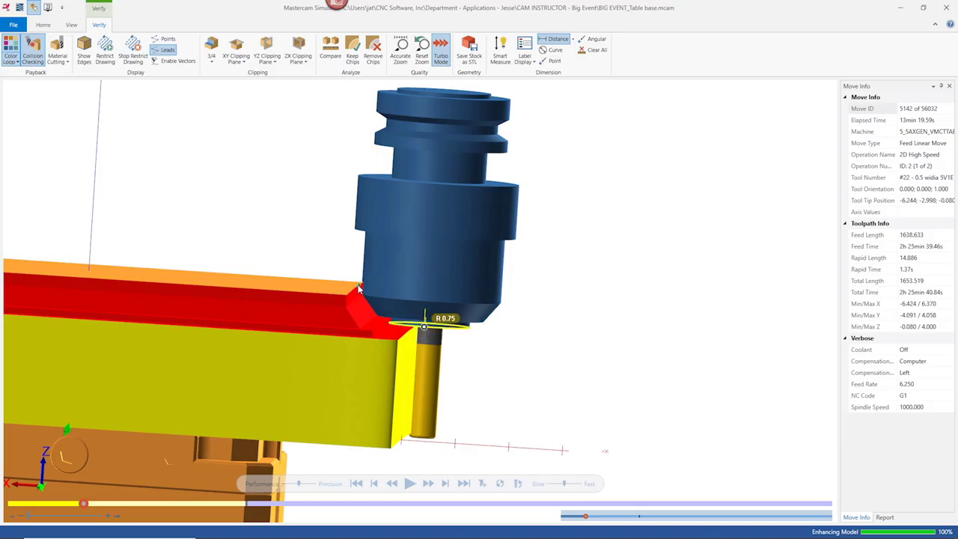
click(358, 286)
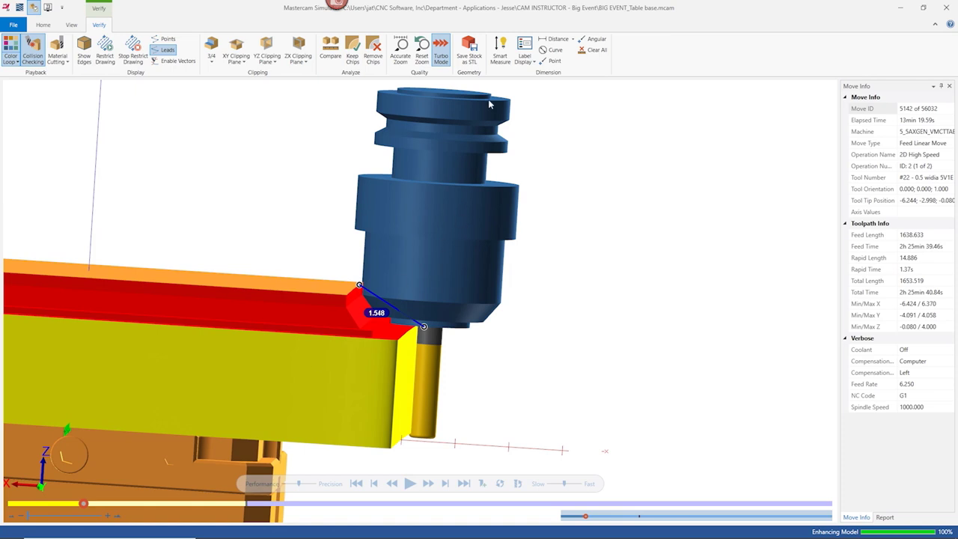
click(533, 63)
click(537, 171)
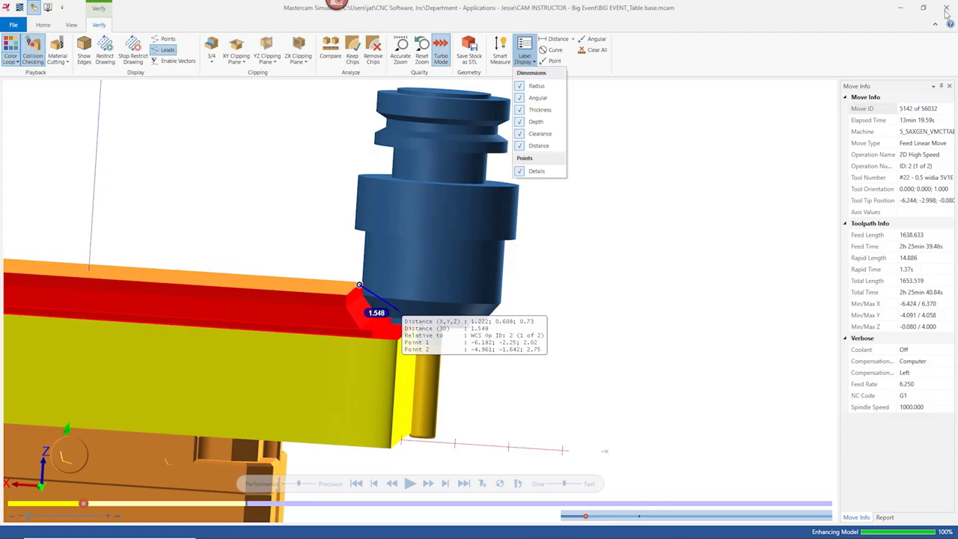
click(946, 8)
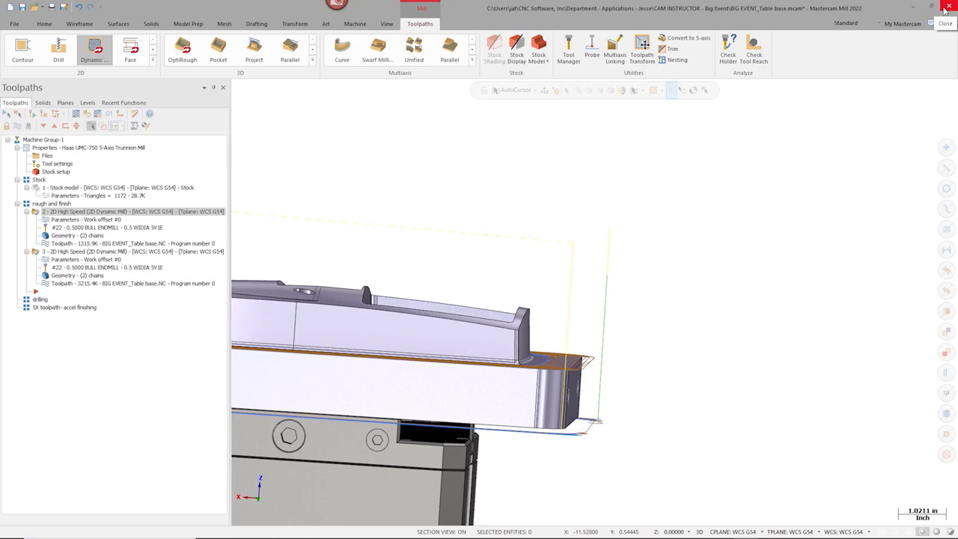
Step: Display the model translucently and make the Stock level visible around the part
scroll(691, 228, down, 5)
middle_drag(691, 229, 669, 249)
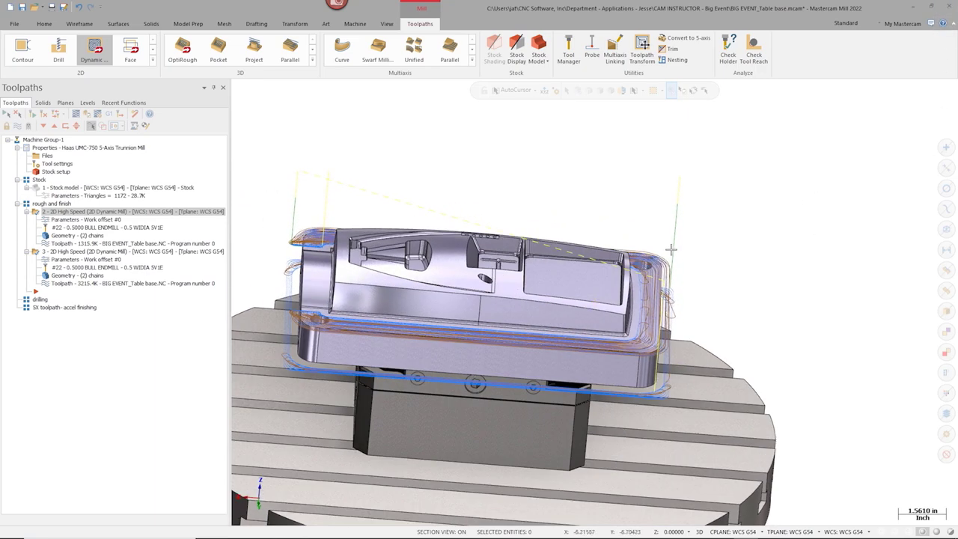
click(949, 528)
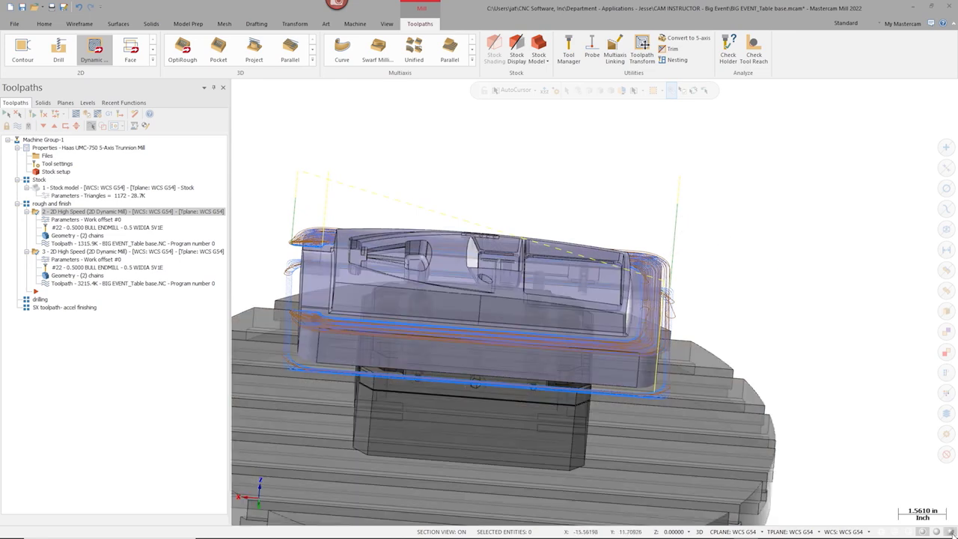
click(88, 103)
middle_drag(548, 213, 554, 186)
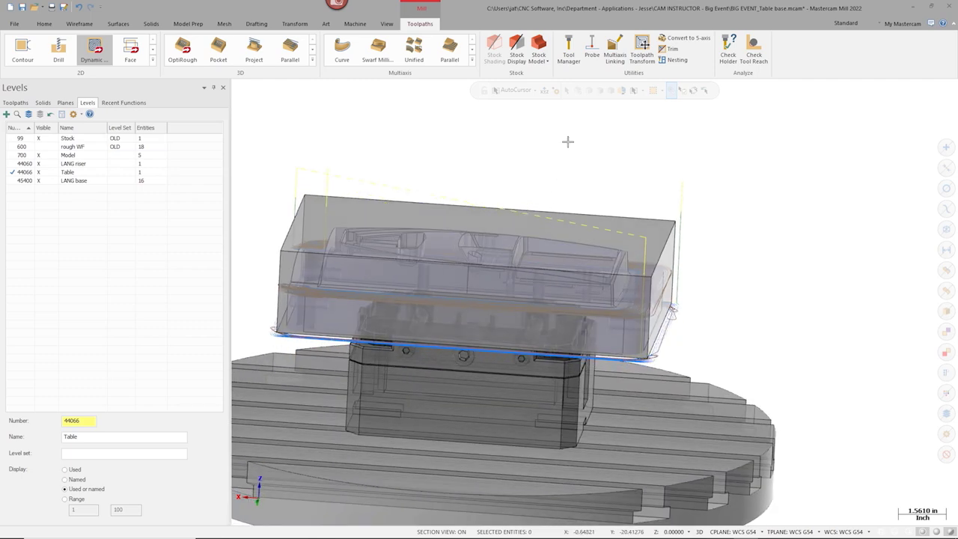
Step: Turn on the tool and holder display, check its options, and select the second Dynamic Mill operation
click(388, 24)
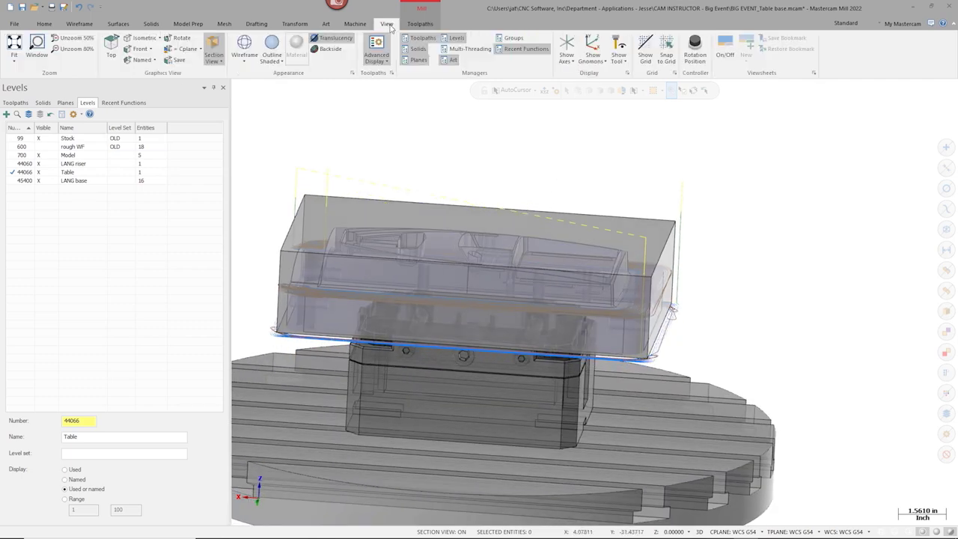
click(619, 47)
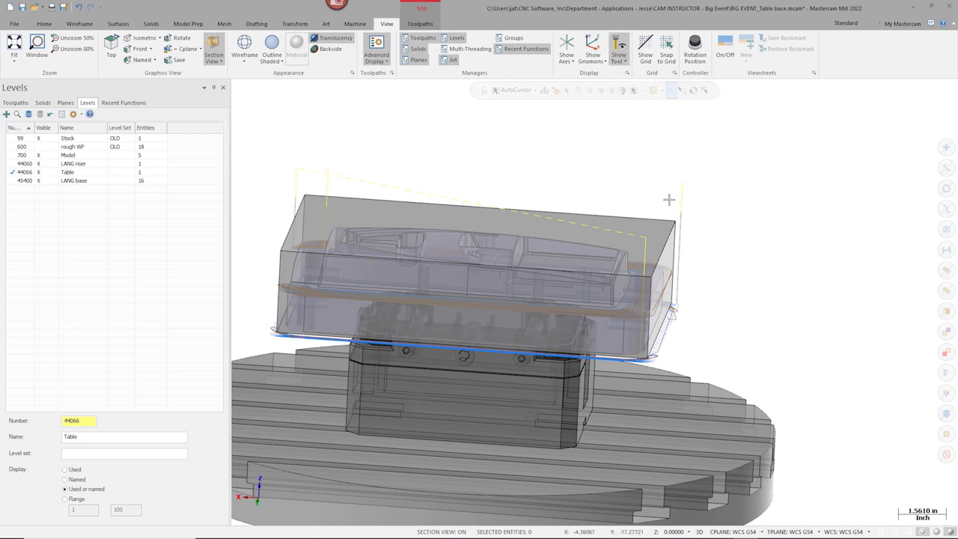
click(624, 62)
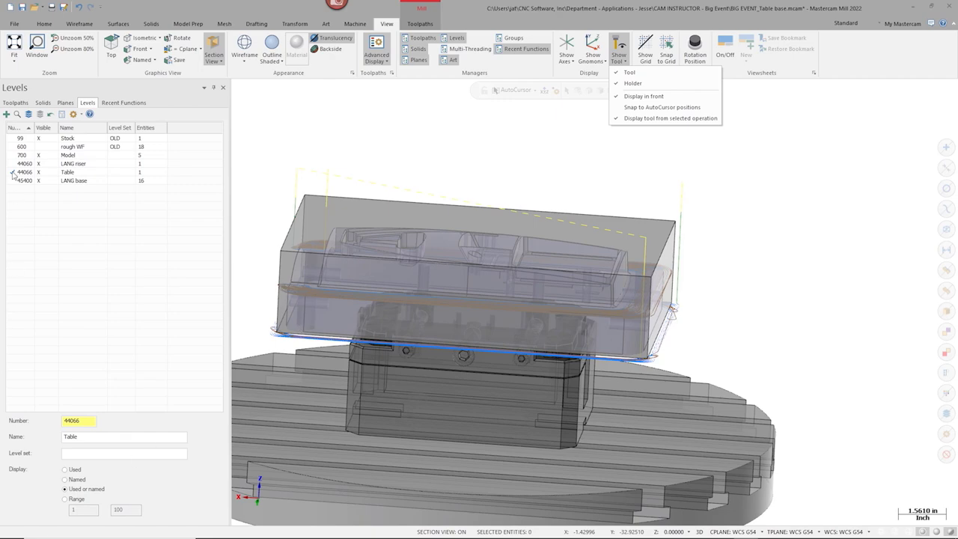
click(16, 103)
click(60, 252)
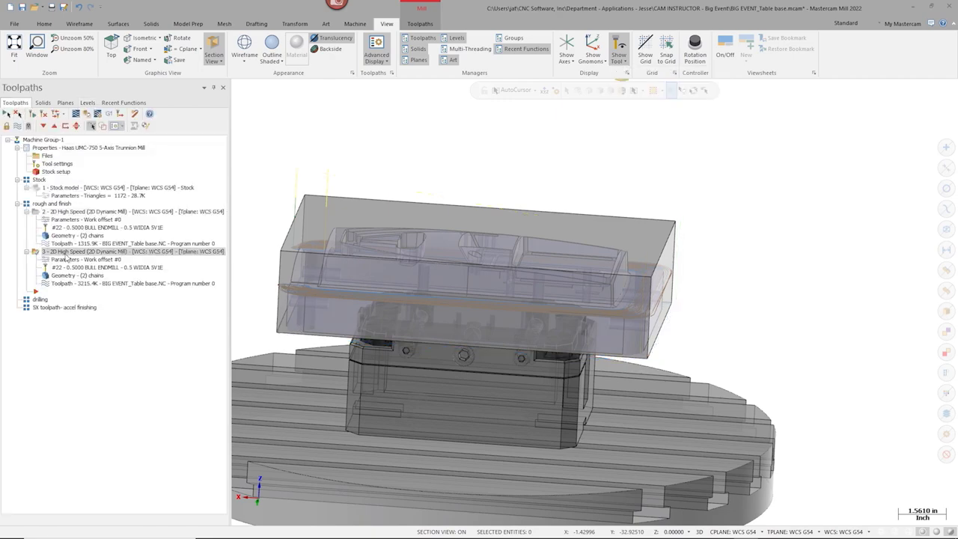
Step: Compare the displayed tool and holder with the translucent stock at its two end edges to judge reach and clearance
middle_drag(419, 225, 270, 276)
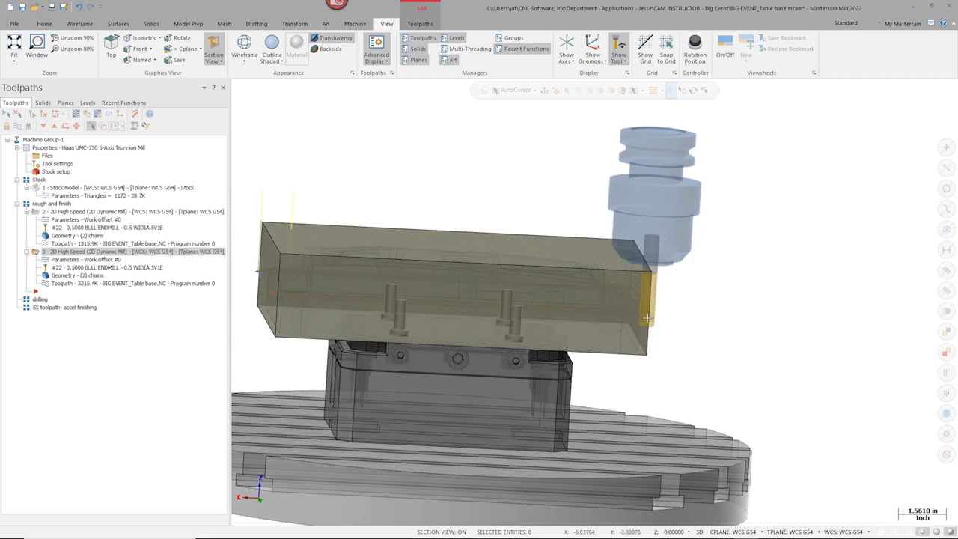
mouse_move(528, 250)
middle_down()
mouse_move(513, 247)
mouse_move(695, 232)
mouse_move(493, 263)
mouse_move(519, 256)
middle_up()
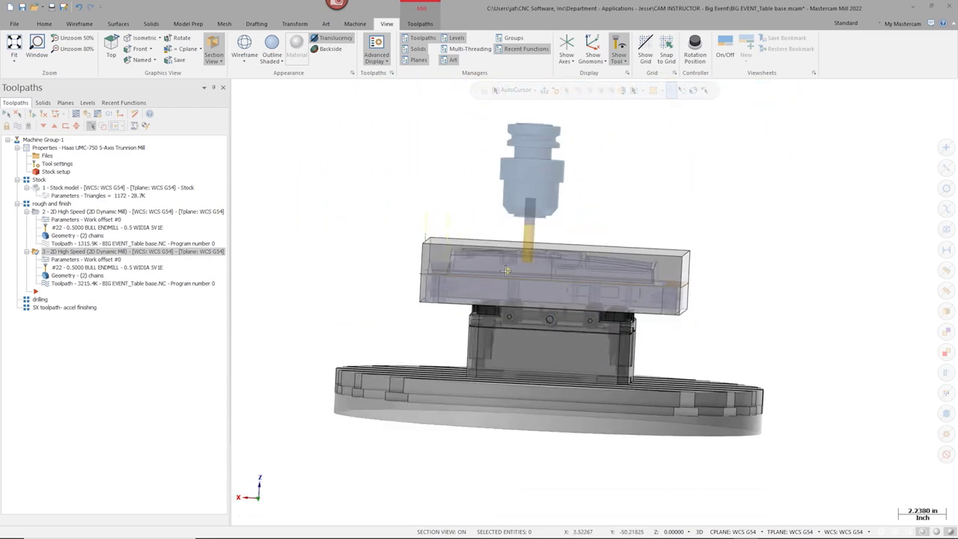
scroll(417, 284, up, 2)
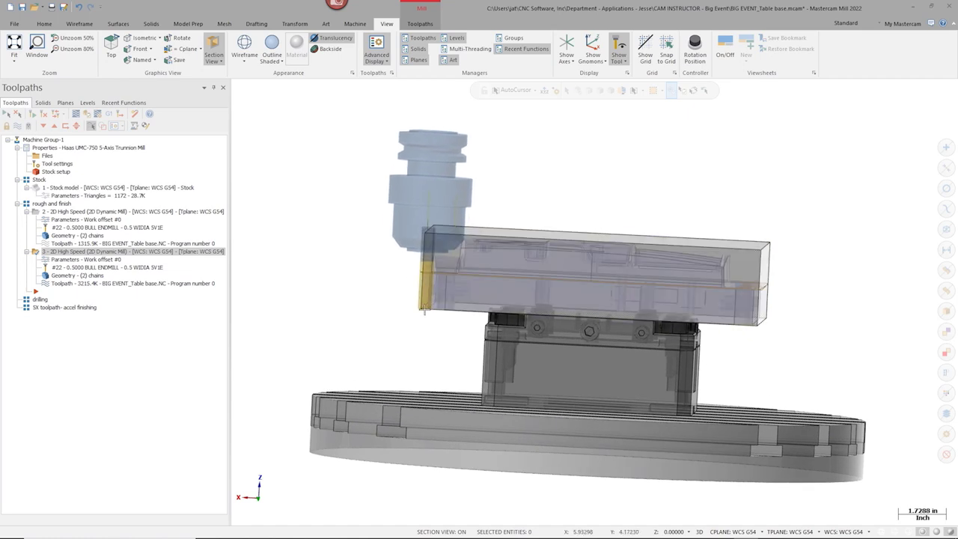
middle_drag(423, 307, 425, 305)
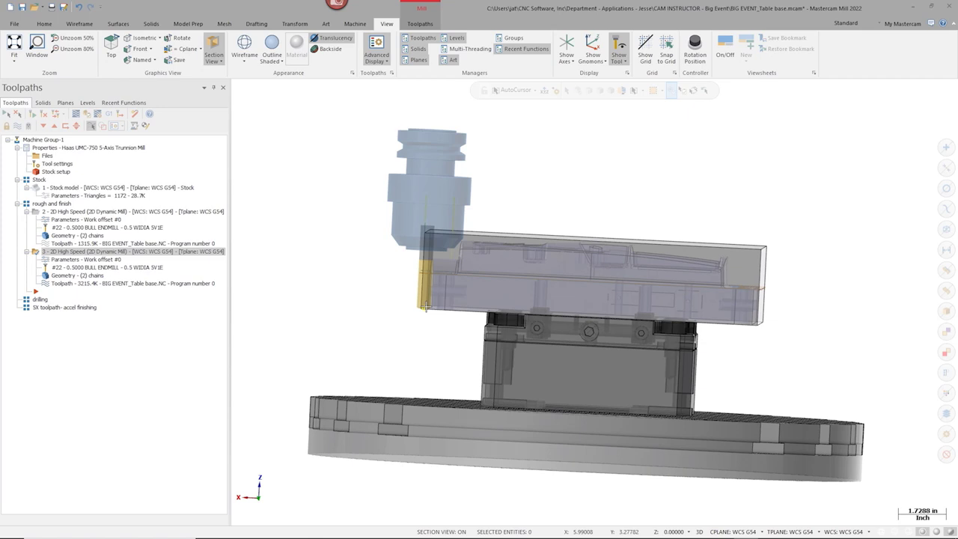
mouse_move(423, 306)
middle_down()
mouse_move(422, 289)
mouse_move(425, 303)
middle_up()
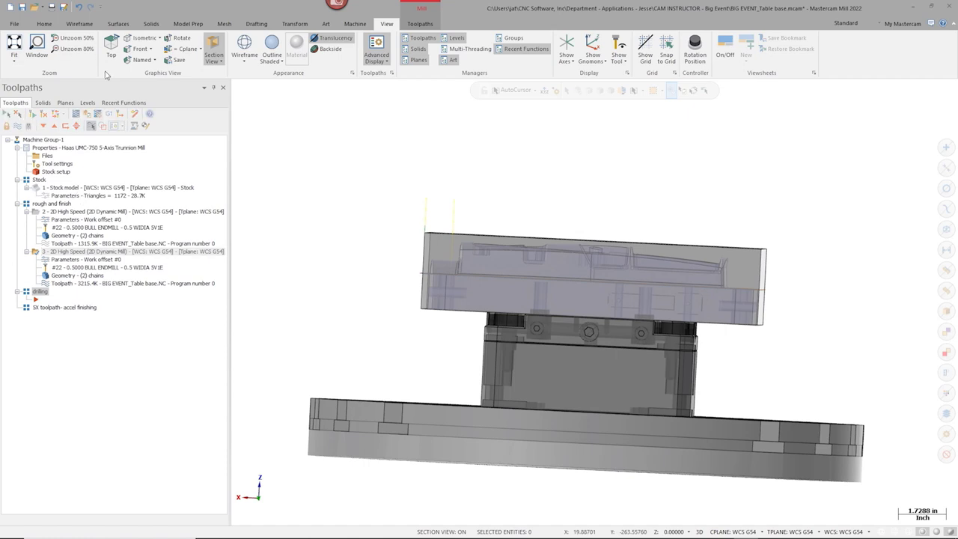
Step: Hide the Stock level, switch off translucency, and view the shaded part with the second Dynamic Mill toolpath
click(88, 103)
click(46, 139)
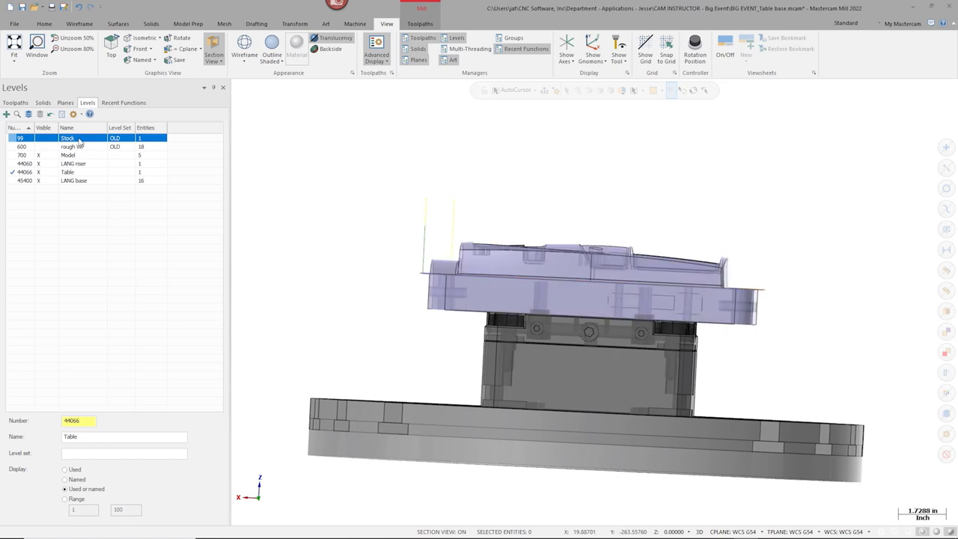
click(15, 102)
click(335, 38)
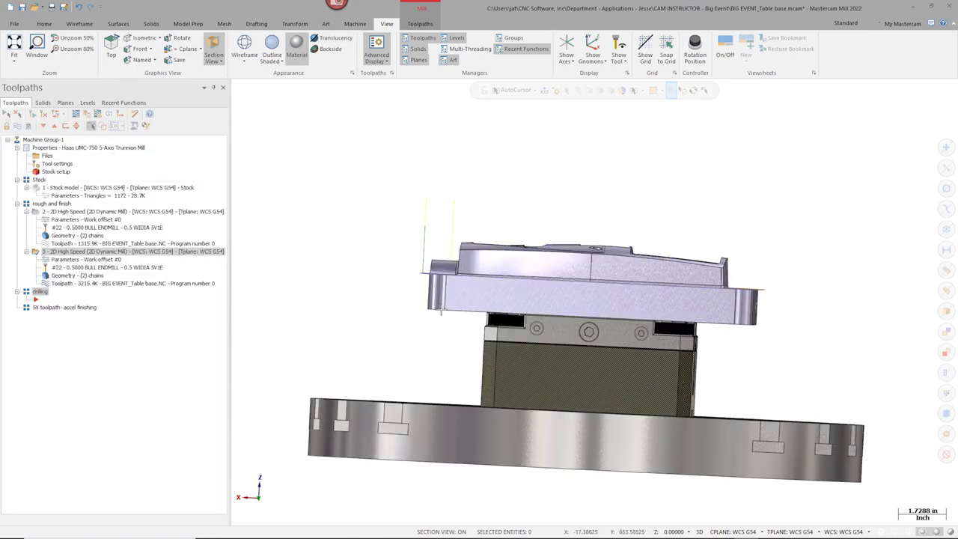
key(alt+7)
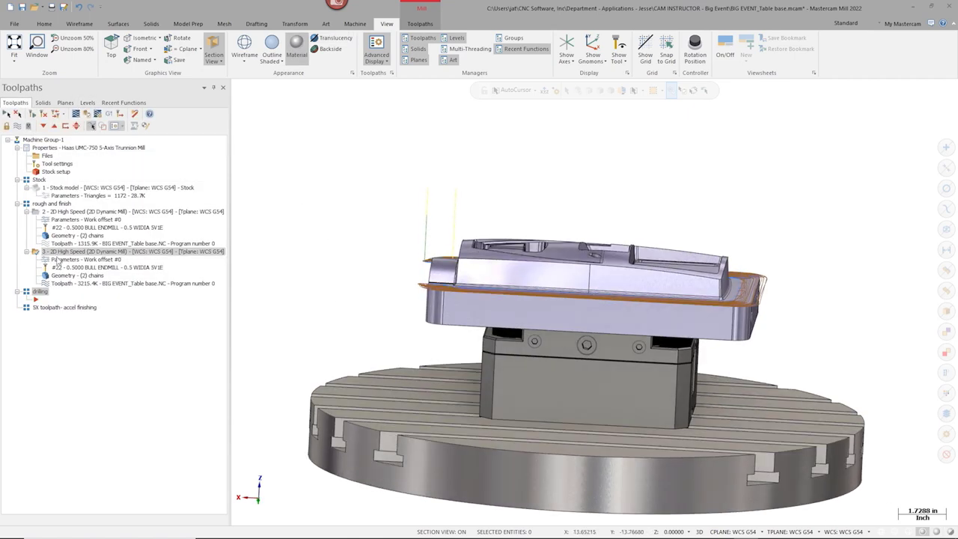
Step: Review the depth in the first Dynamic Mill operation's linking parameters, accept the parameters, and regenerate its toolpath
click(66, 221)
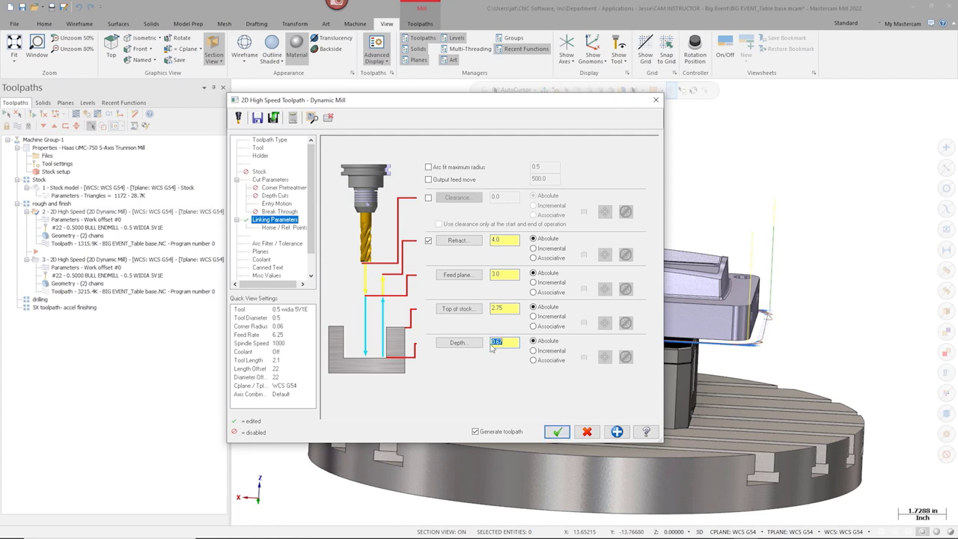
click(556, 431)
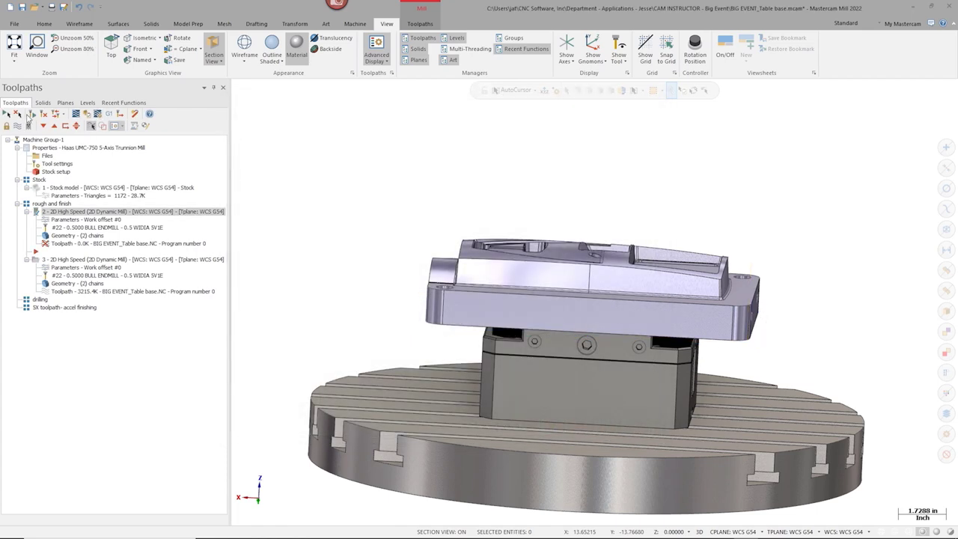
click(32, 114)
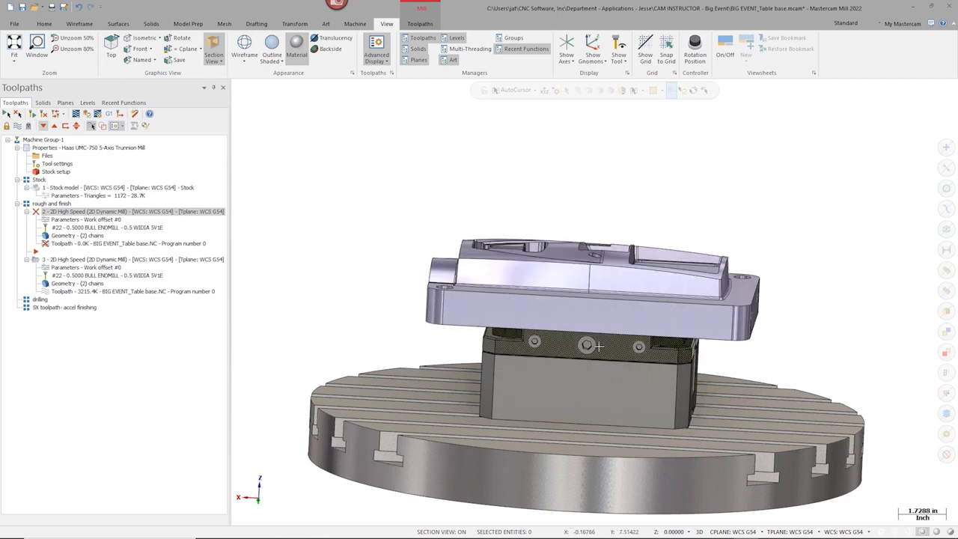
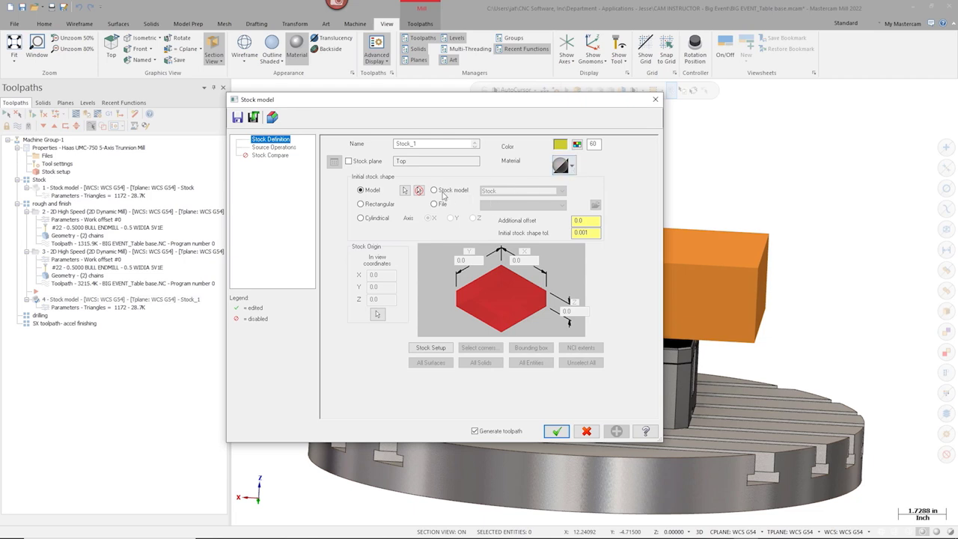
Step: Create a stock model that starts from the existing Stock model and uses both Dynamic Mill operations as sources
click(442, 191)
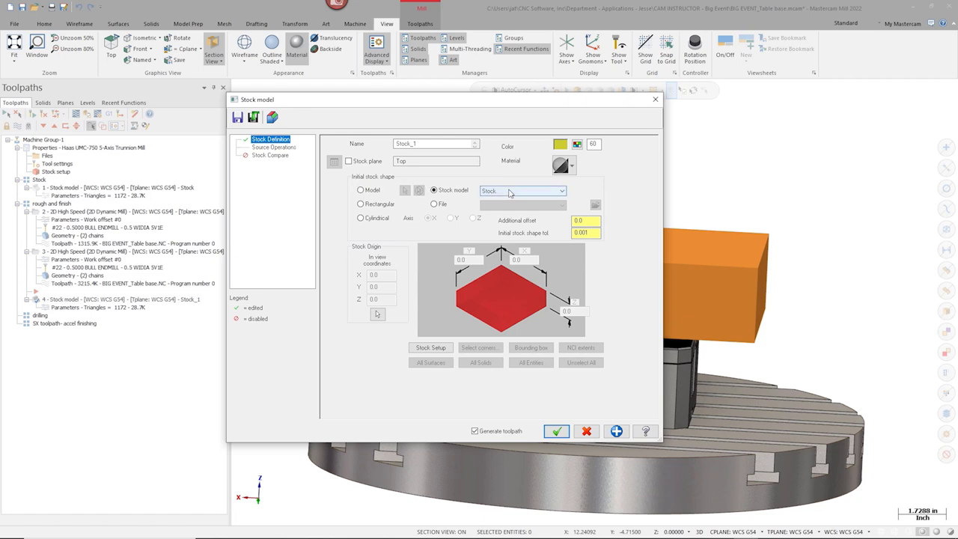
click(273, 147)
click(508, 204)
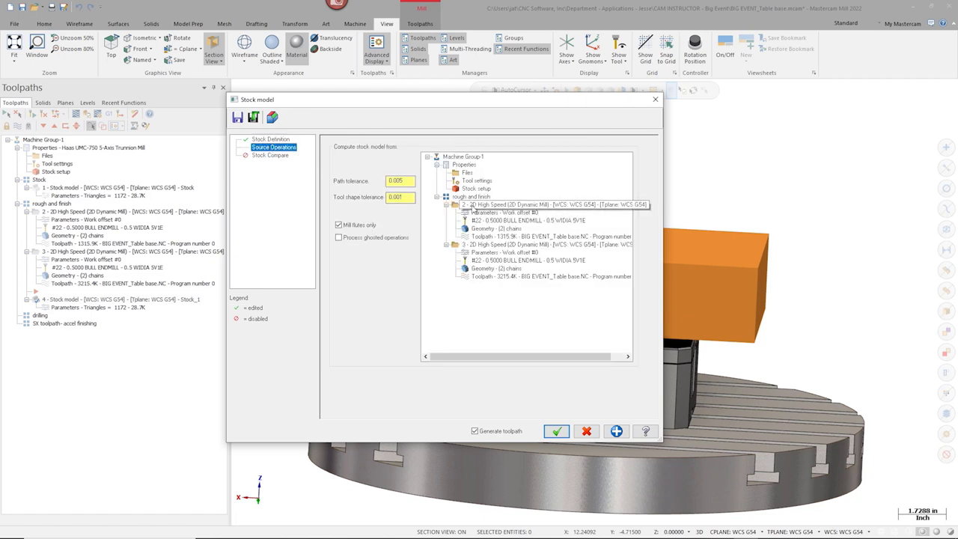
click(524, 244)
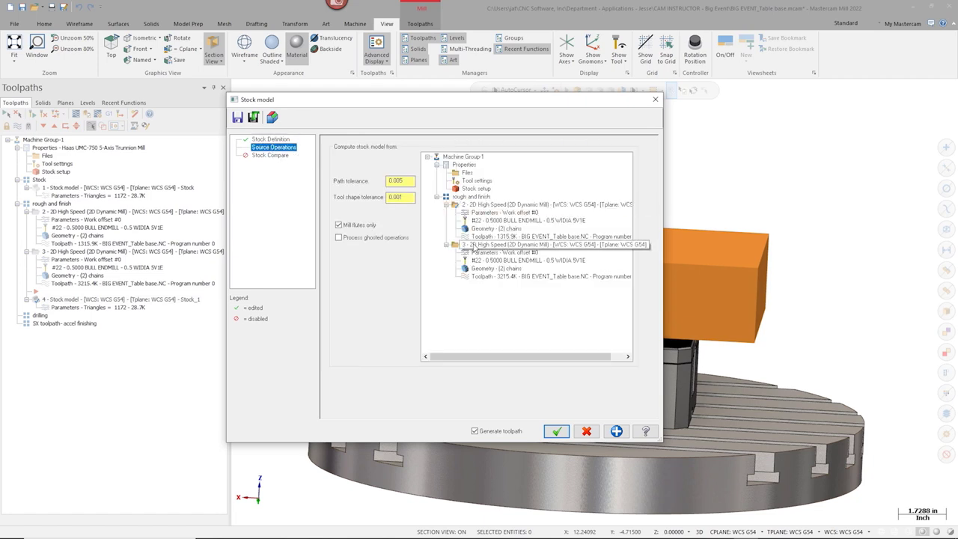
click(556, 431)
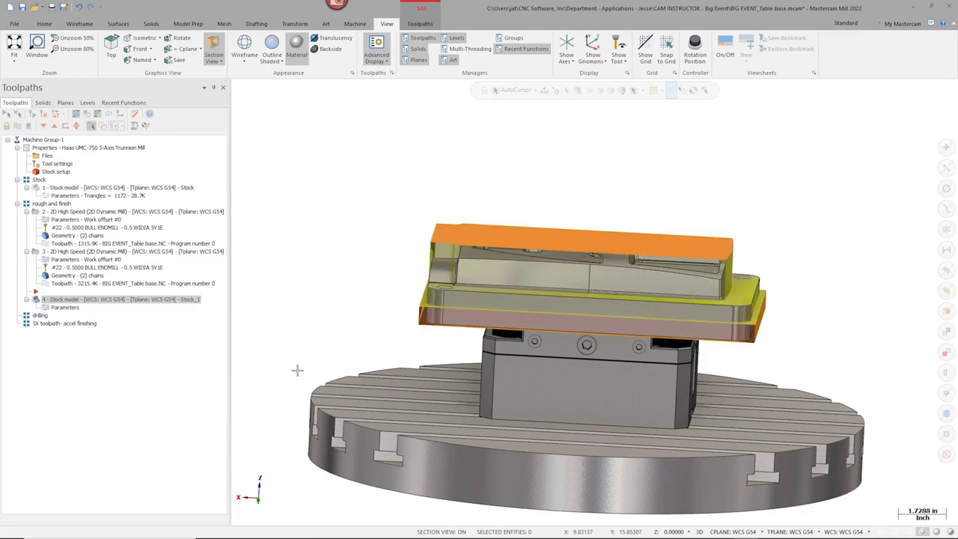
middle_drag(349, 270, 338, 287)
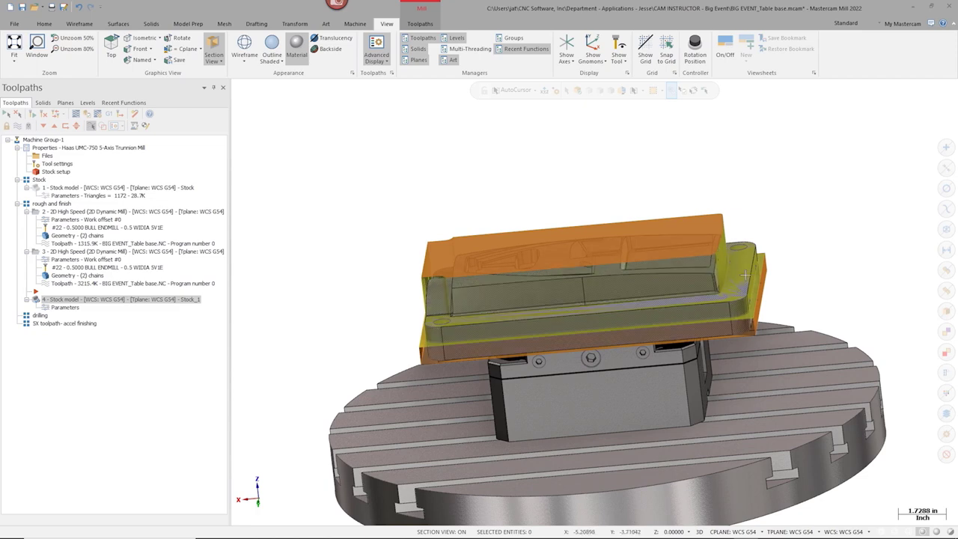
Step: Start a 3D OptiRough toolpath after the Stock_1 stock model and select the whole solid part as its machining geometry
middle_drag(739, 273, 658, 337)
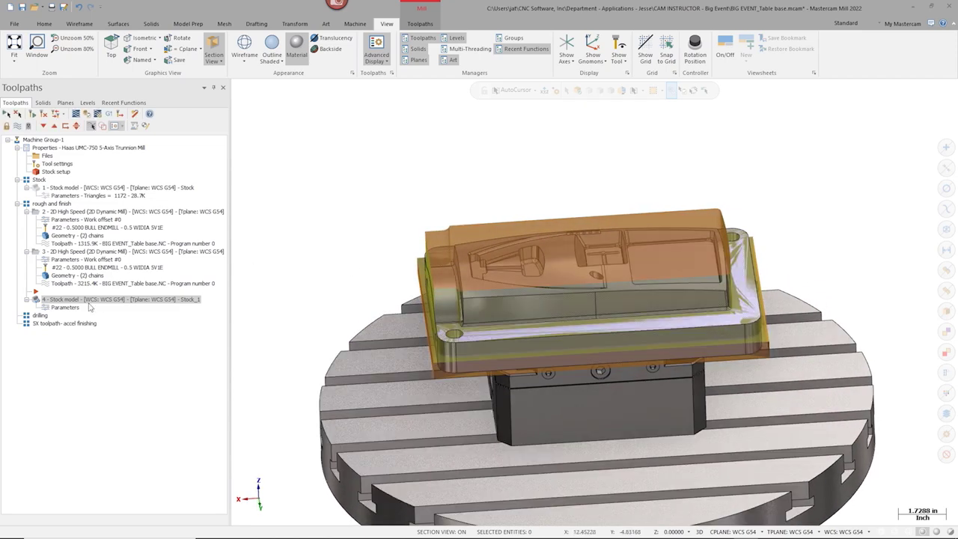
drag(35, 297, 36, 306)
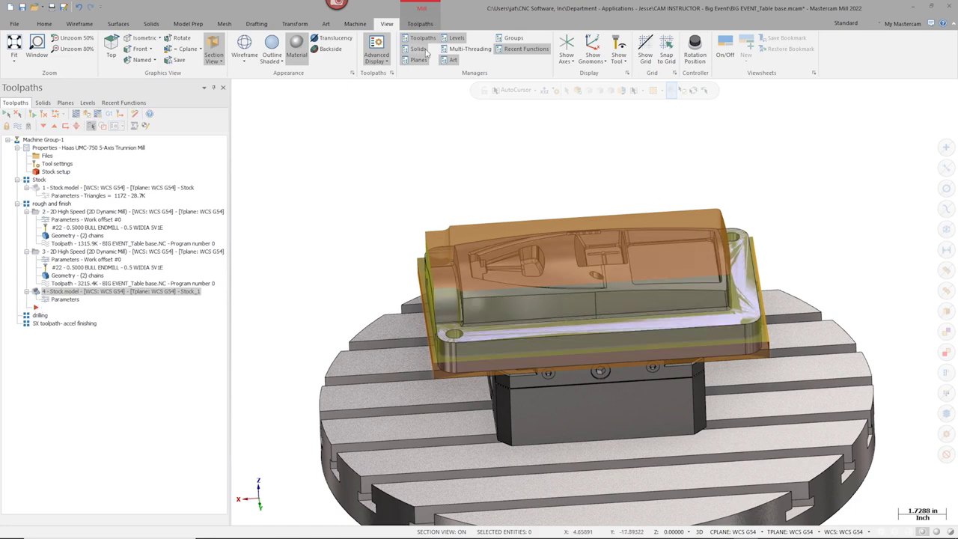
click(412, 24)
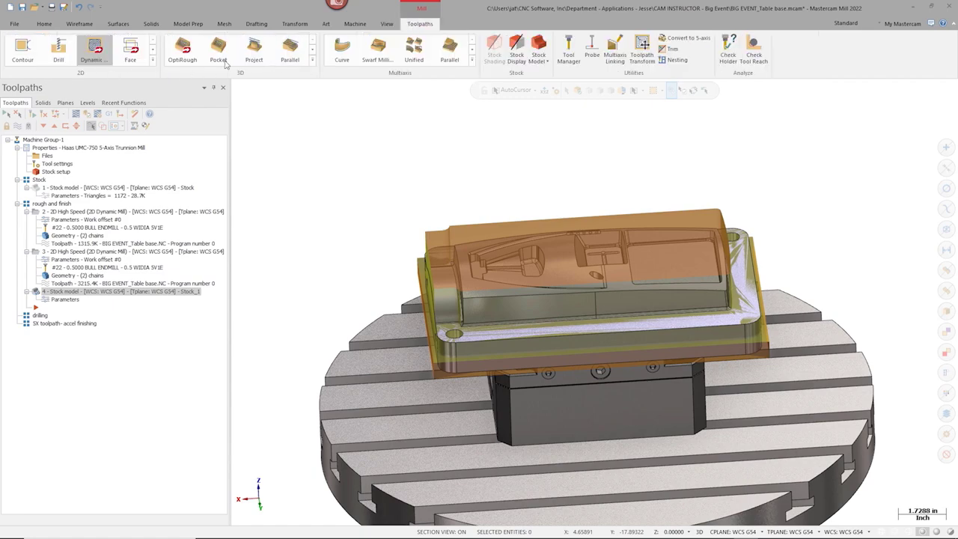
click(182, 49)
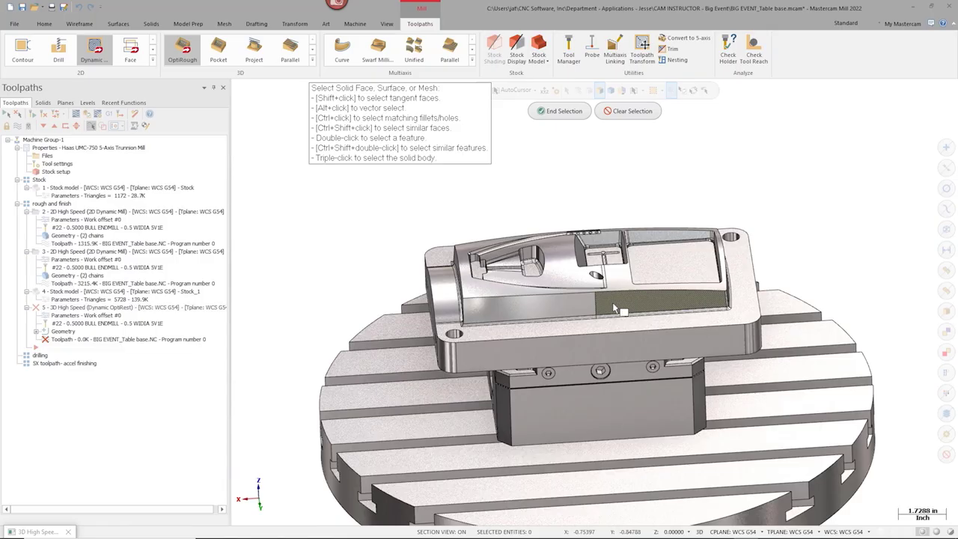
triple_click(612, 303)
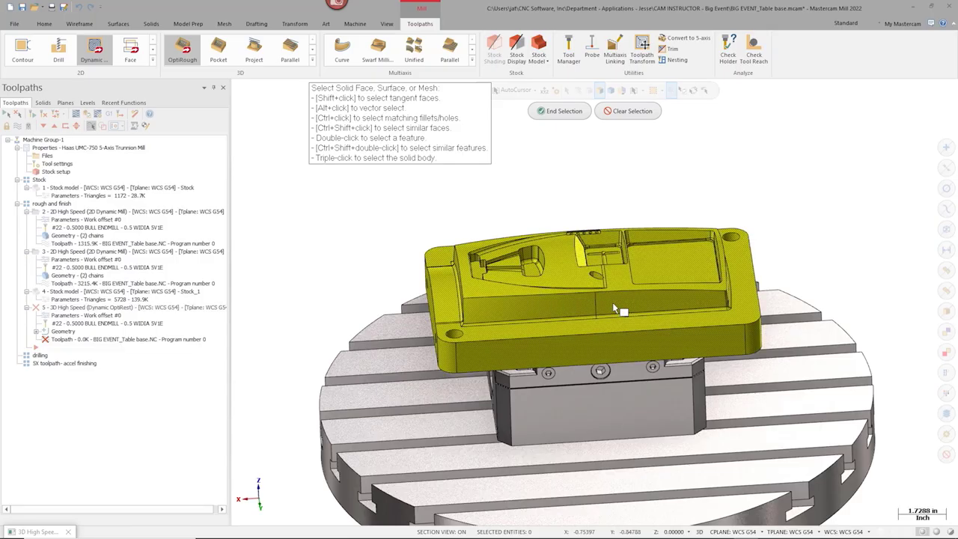
click(546, 112)
Step: Set both the wall stock and floor stock of the machining geometry to 0.005
double_click(422, 170)
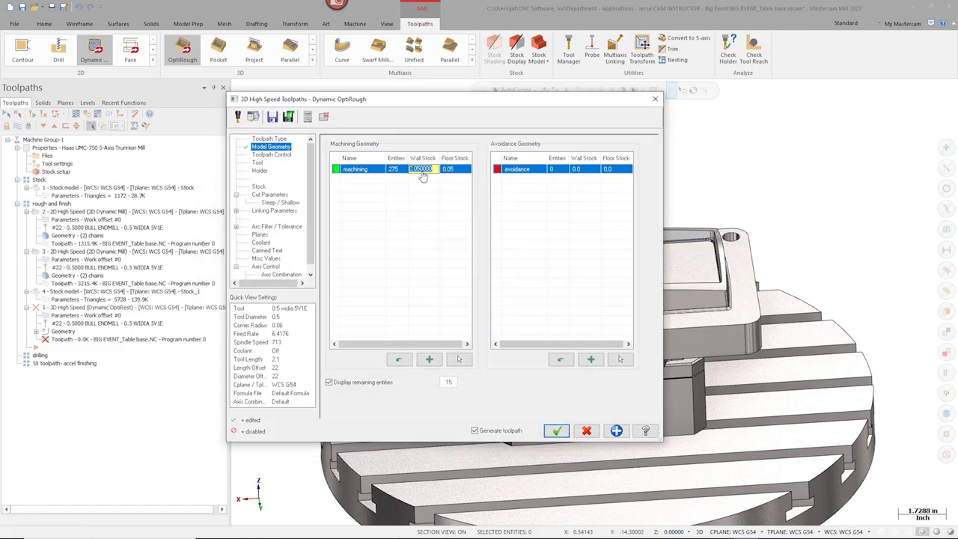
text(0.005)
key(Return)
double_click(451, 171)
text(0.0)
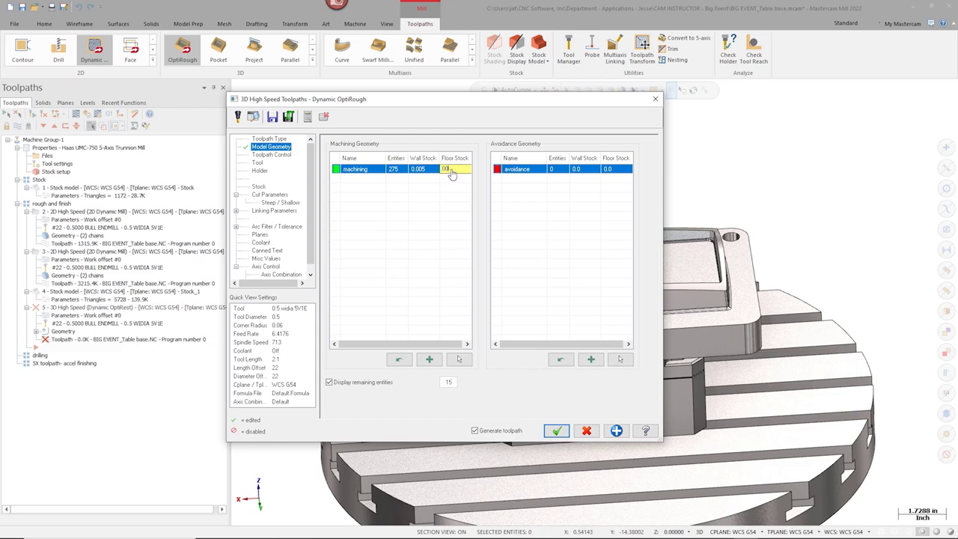
text(05)
key(Return)
Step: Set the OptiRough stepover distance to 10% in the cut parameters
click(269, 194)
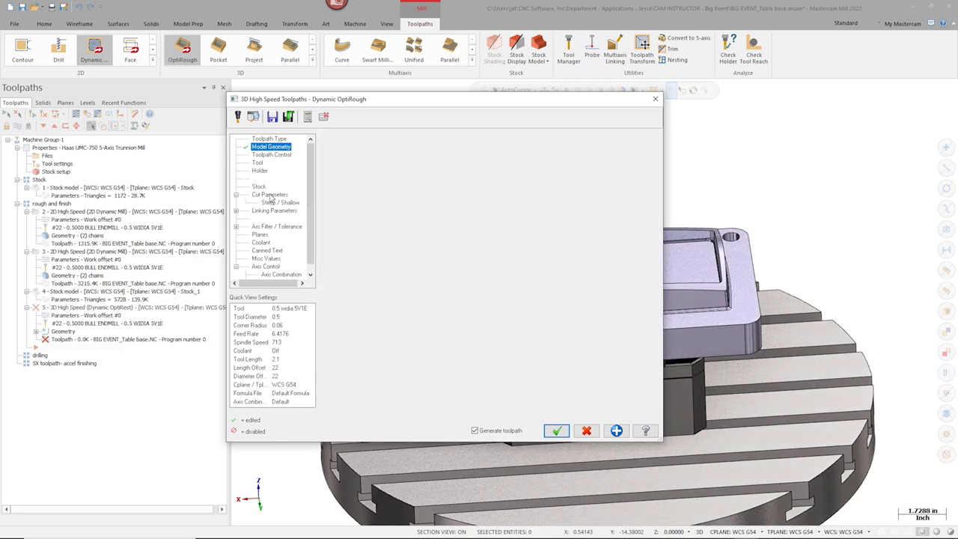
drag(454, 285, 438, 284)
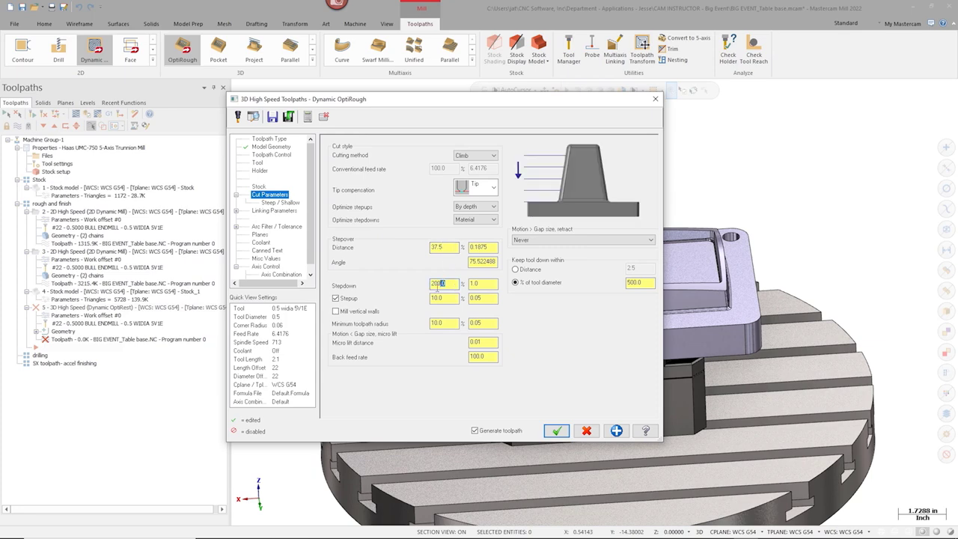
drag(450, 247, 415, 246)
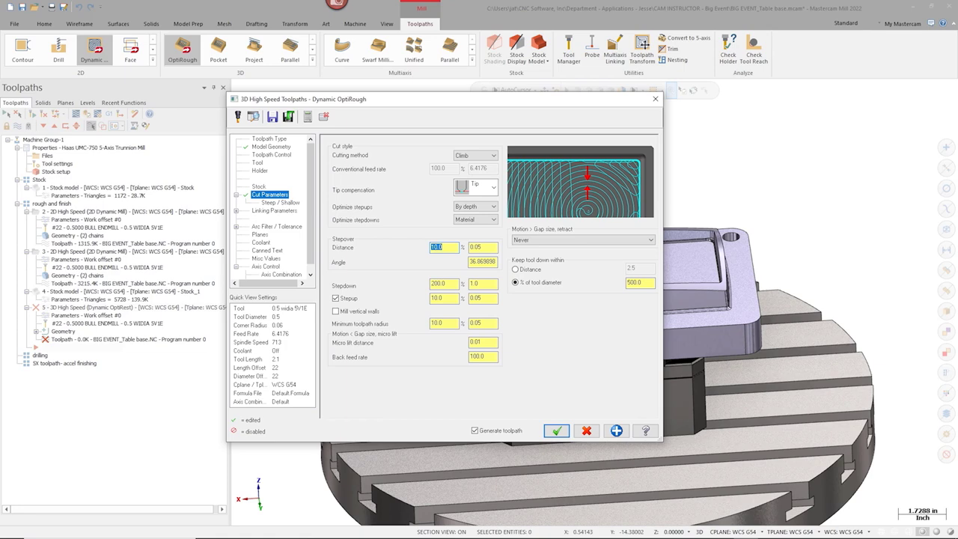
Step: Set the maximum cutting depth from the Z coordinate of a point picked on the part
click(278, 203)
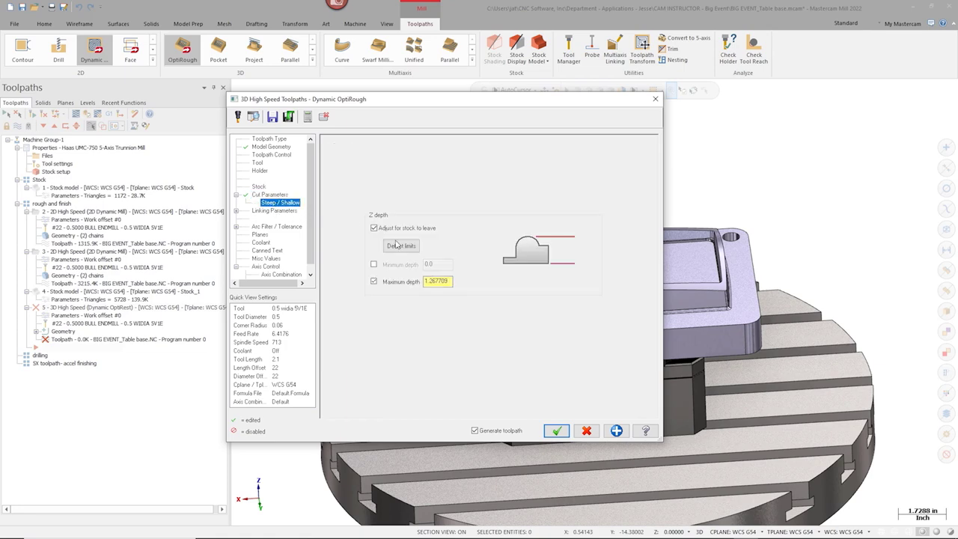
right_click(447, 281)
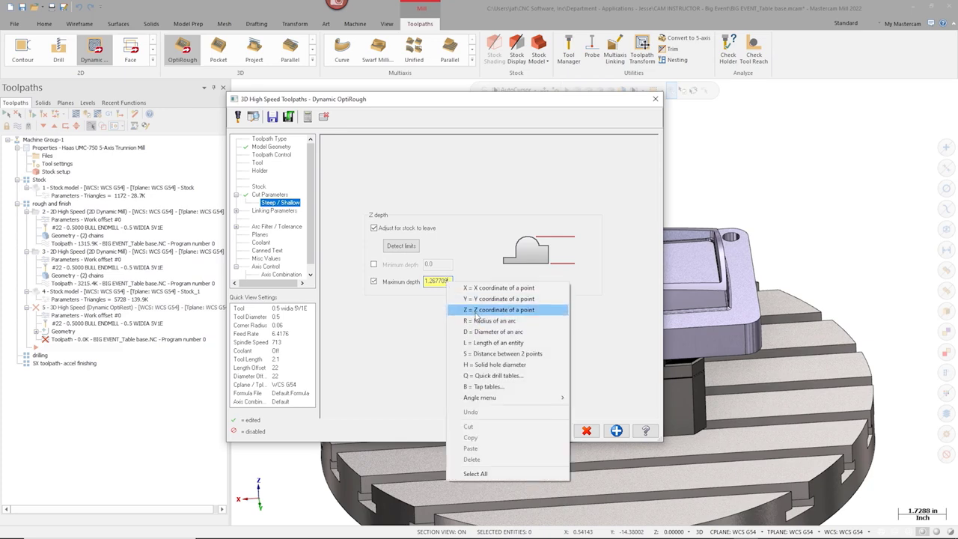
click(460, 248)
click(750, 330)
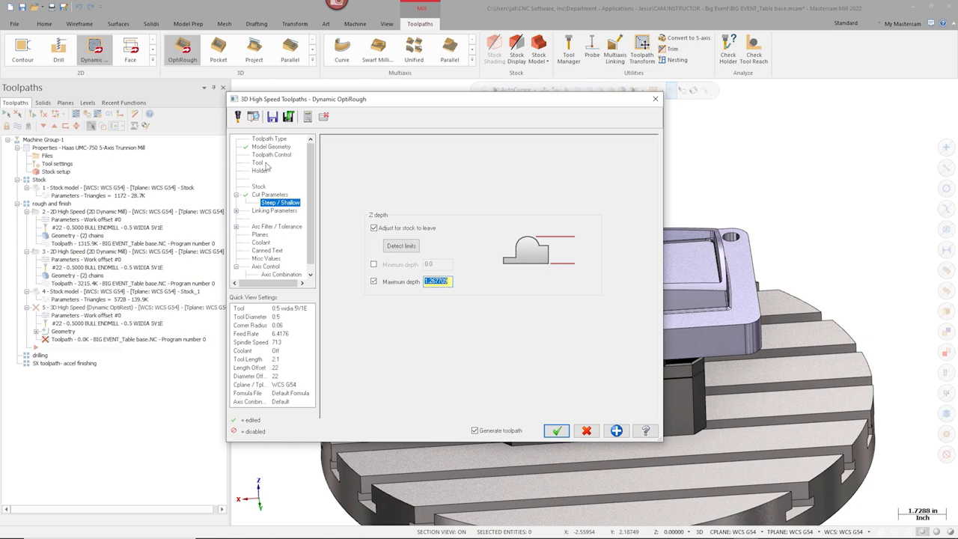
Step: Compute rest material from the Stock_1 stock model as the one other operation, and set the toolpath to skip all pockets
click(259, 187)
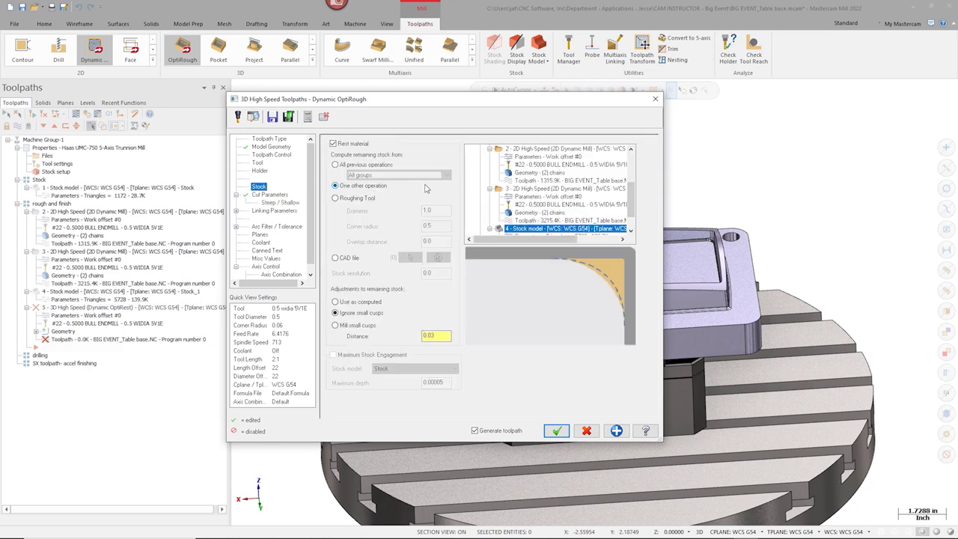
click(332, 143)
click(333, 144)
scroll(631, 200, down, 2)
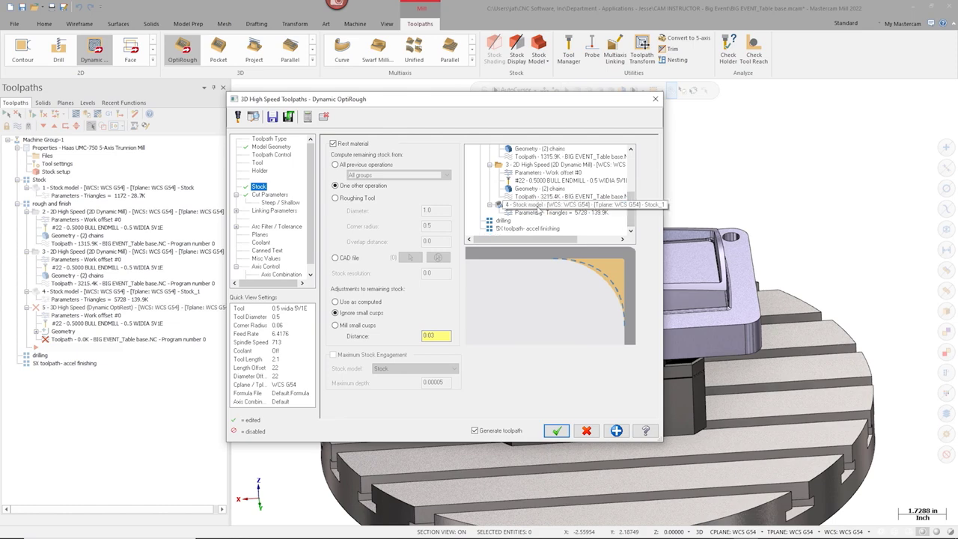
click(537, 208)
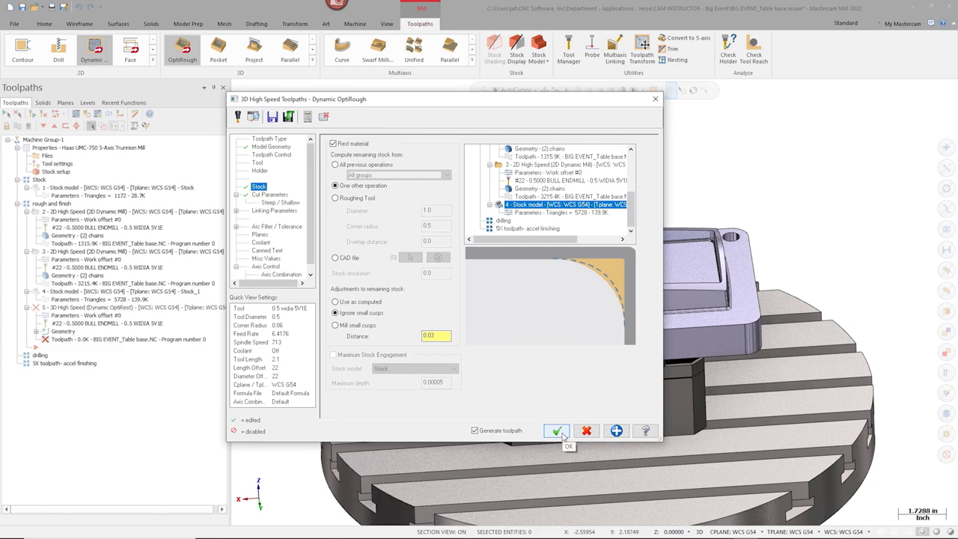
click(270, 155)
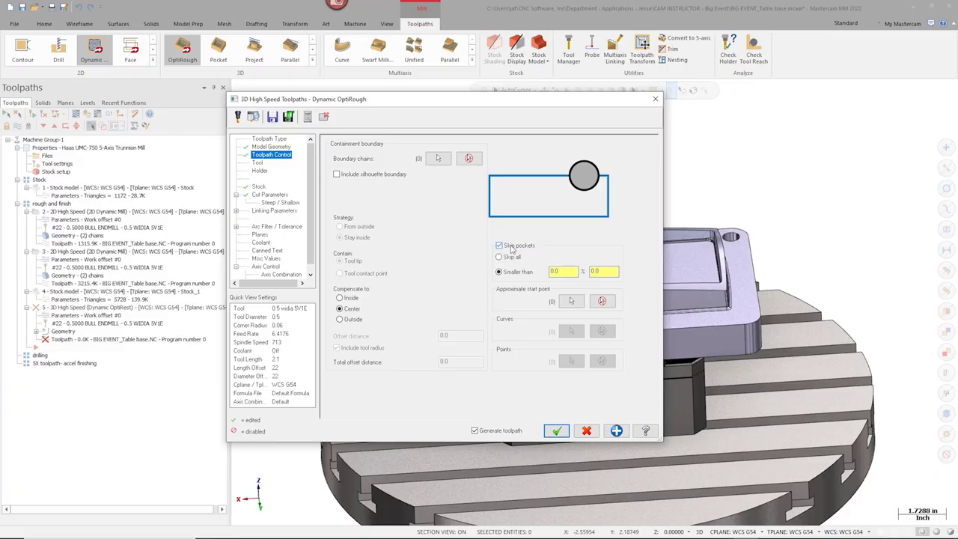
click(509, 258)
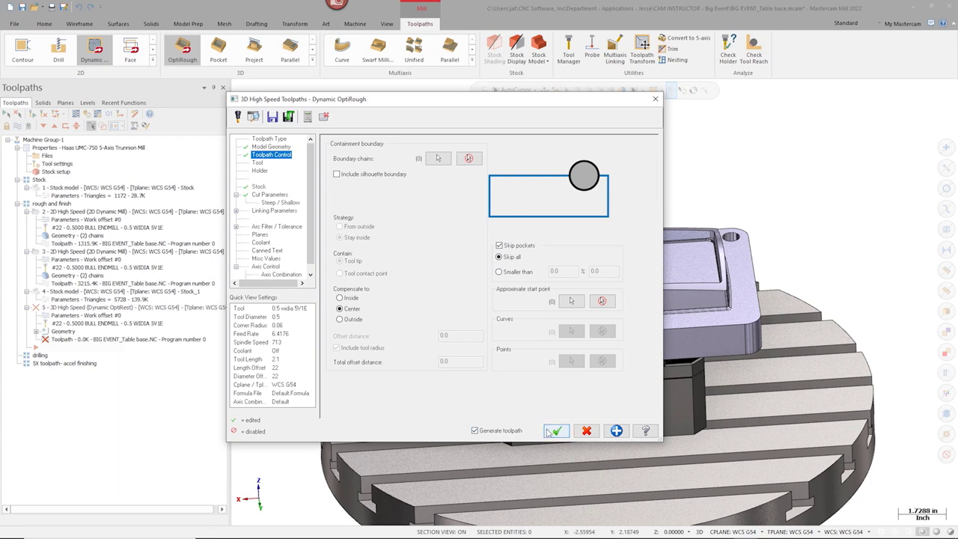
Step: Examine the pockets and raised walls on the part's upper face from several angles, with the OptiRough dialog kept open
drag(509, 100, 887, 145)
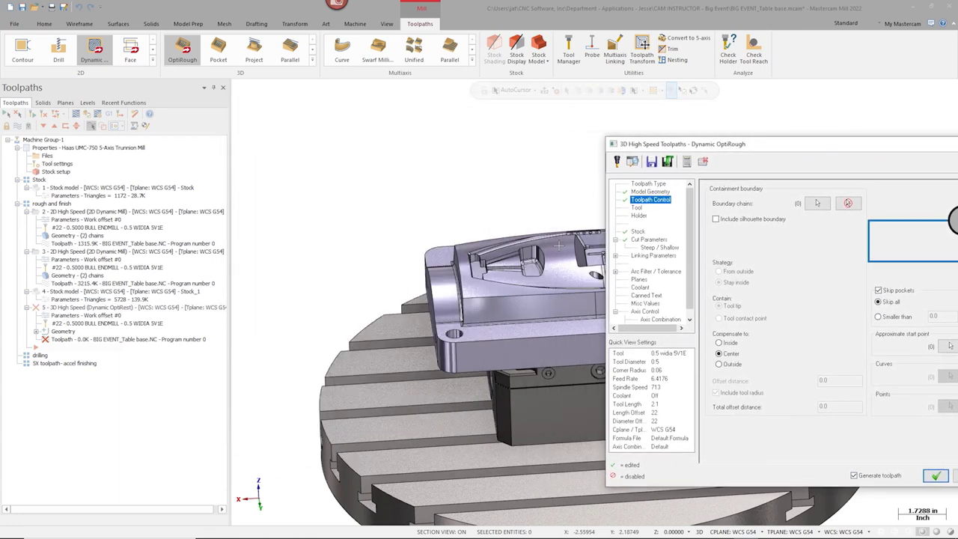
mouse_move(351, 271)
middle_down()
mouse_move(367, 267)
mouse_move(348, 264)
middle_up()
scroll(509, 254, up, 4)
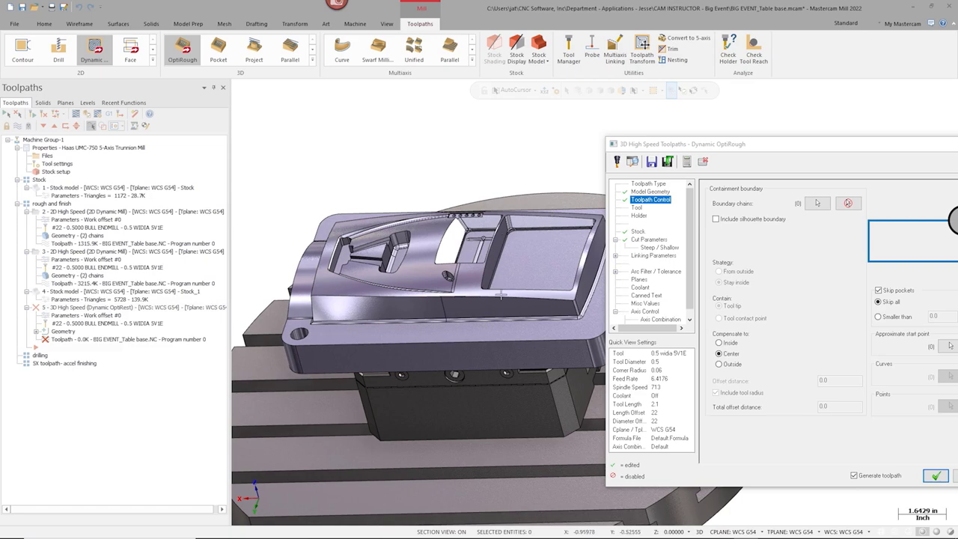
drag(750, 149, 715, 115)
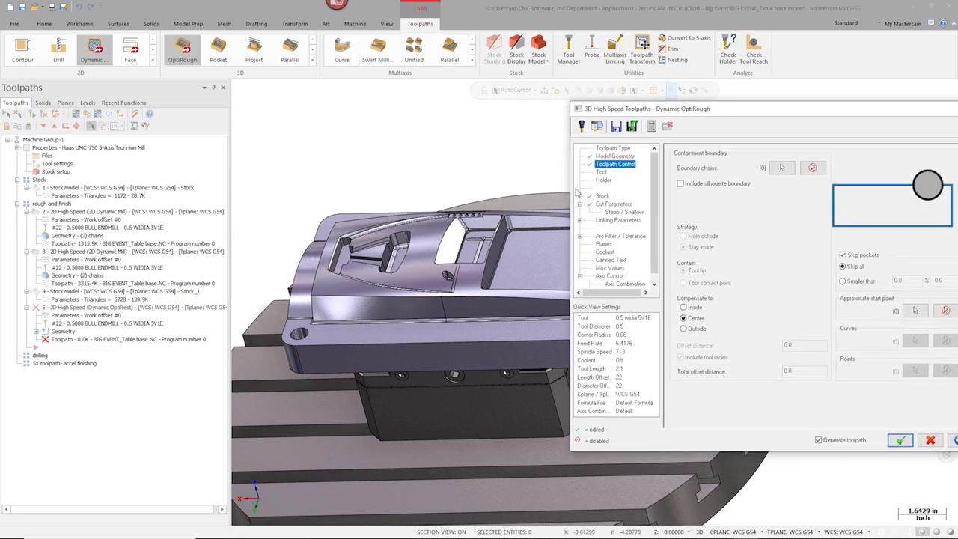
middle_drag(326, 271, 332, 243)
middle_drag(427, 226, 409, 333)
scroll(407, 374, down, 2)
scroll(494, 248, up, 4)
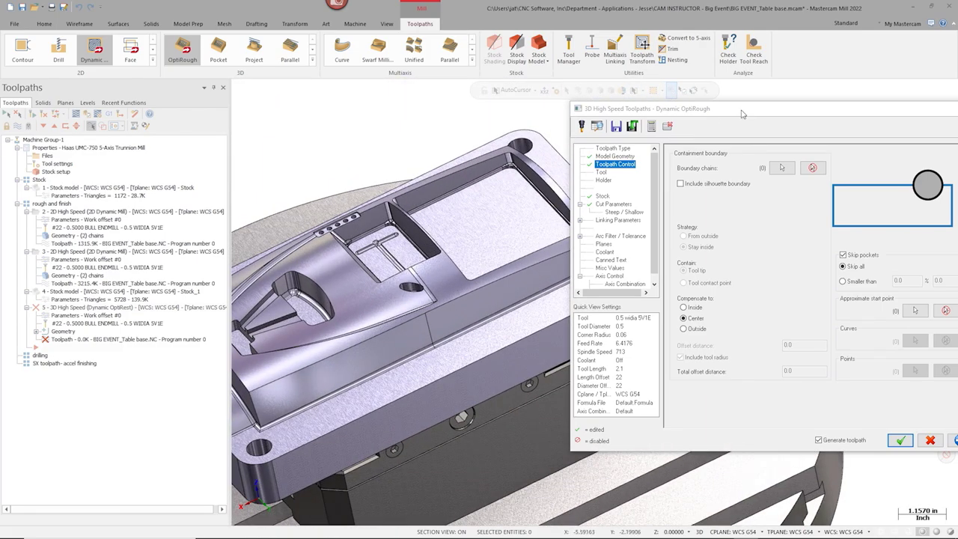
drag(743, 114, 490, 110)
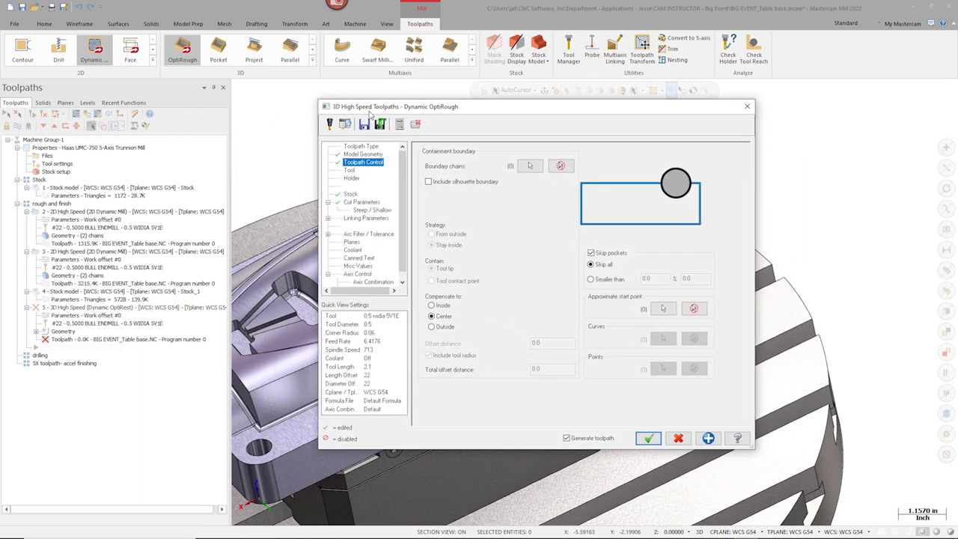
drag(474, 110, 564, 127)
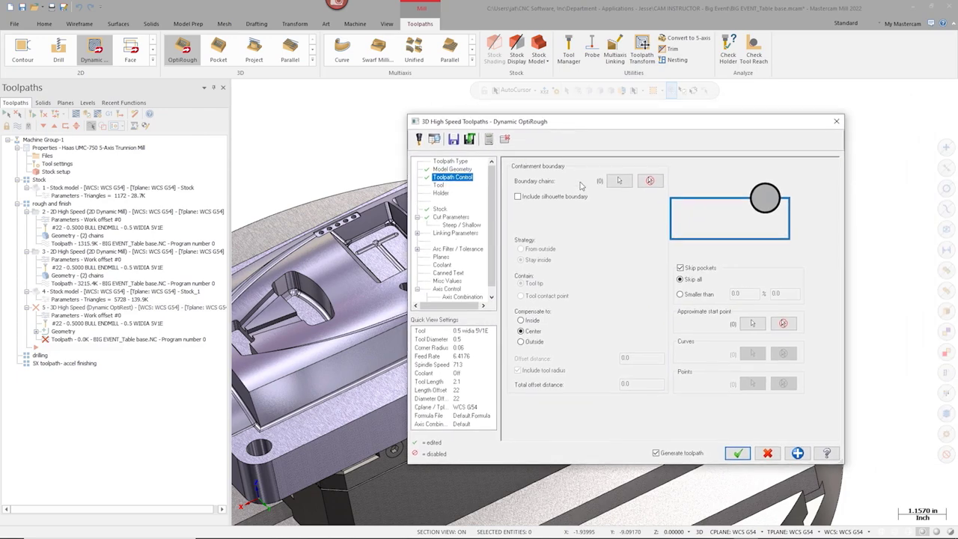
middle_drag(351, 251, 360, 289)
drag(615, 127, 556, 137)
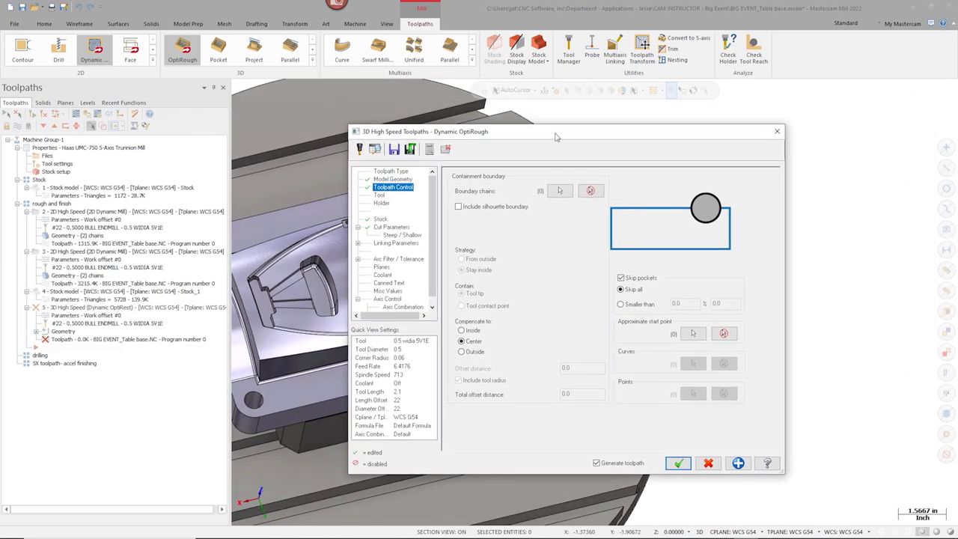
Step: Accept the OptiRough parameters without a containment boundary, generate the toolpath, and check its processing in the Multi-Threading Manager
click(677, 464)
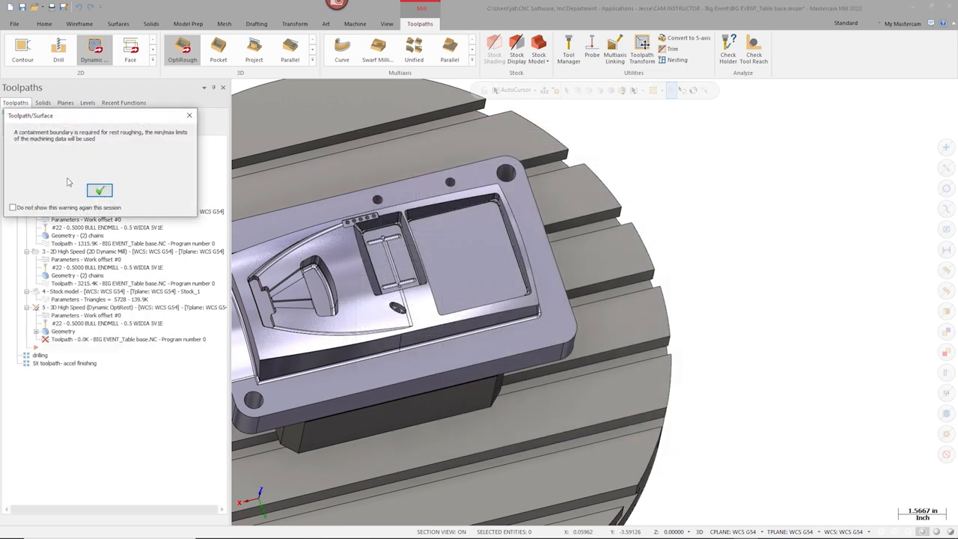
click(101, 192)
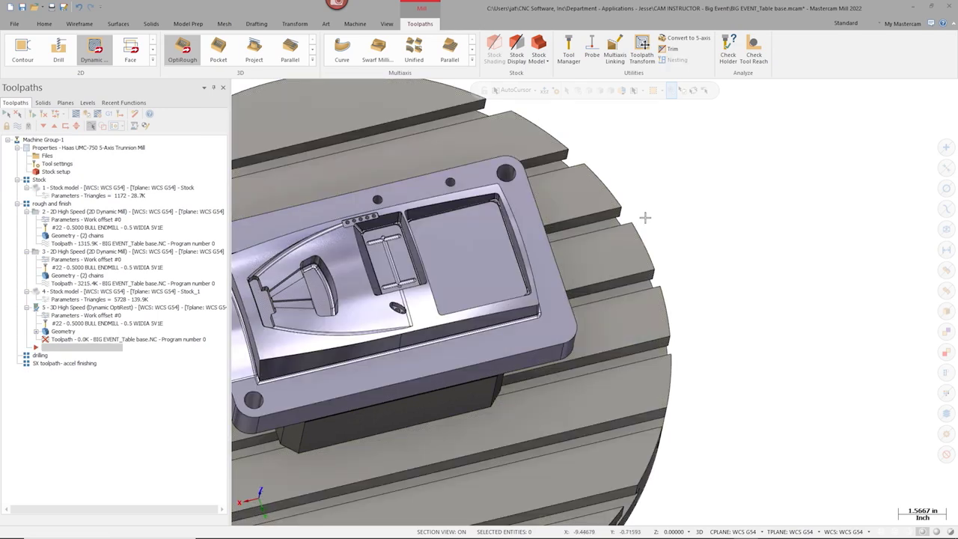
scroll(721, 214, down, 5)
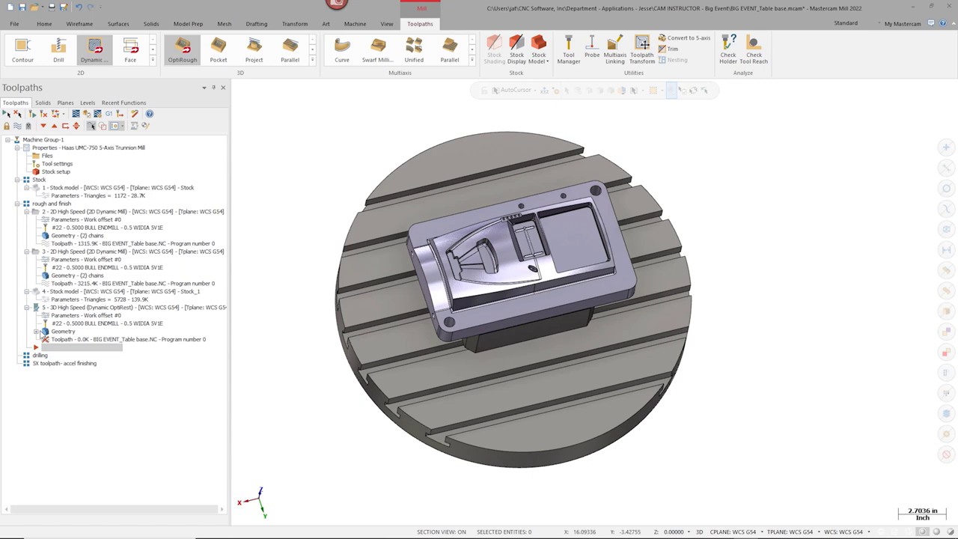
click(387, 24)
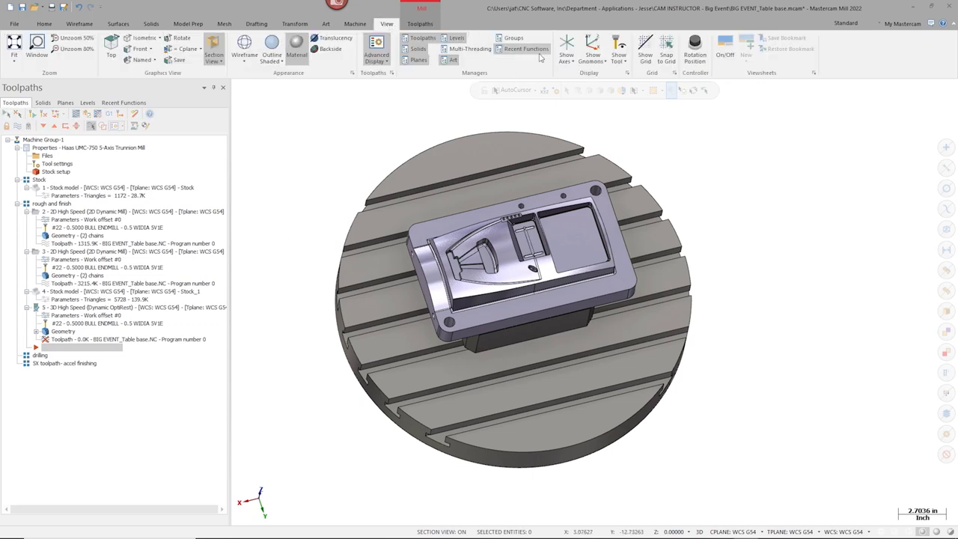
click(467, 49)
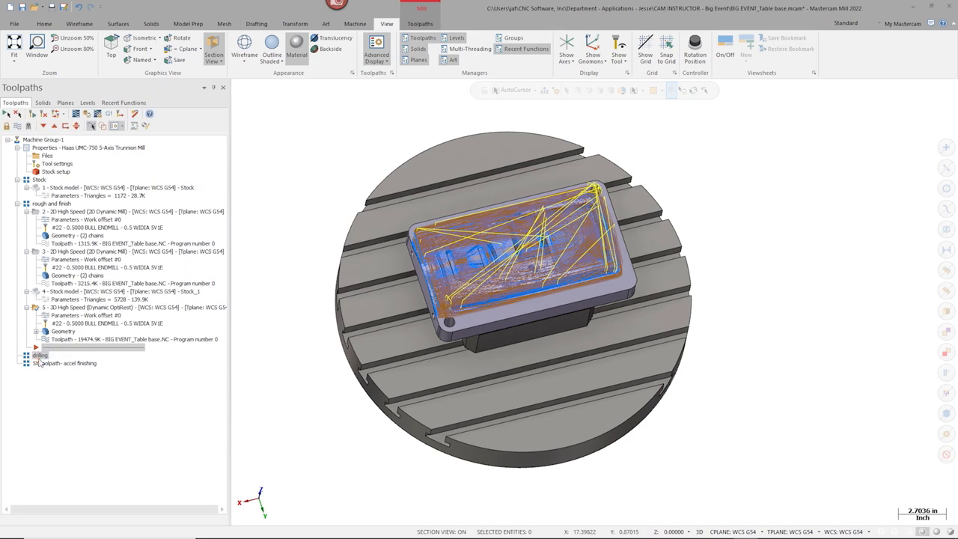
Step: Move the insert position into the drilling group and start a 3D Waterline finishing toolpath
drag(38, 361, 37, 358)
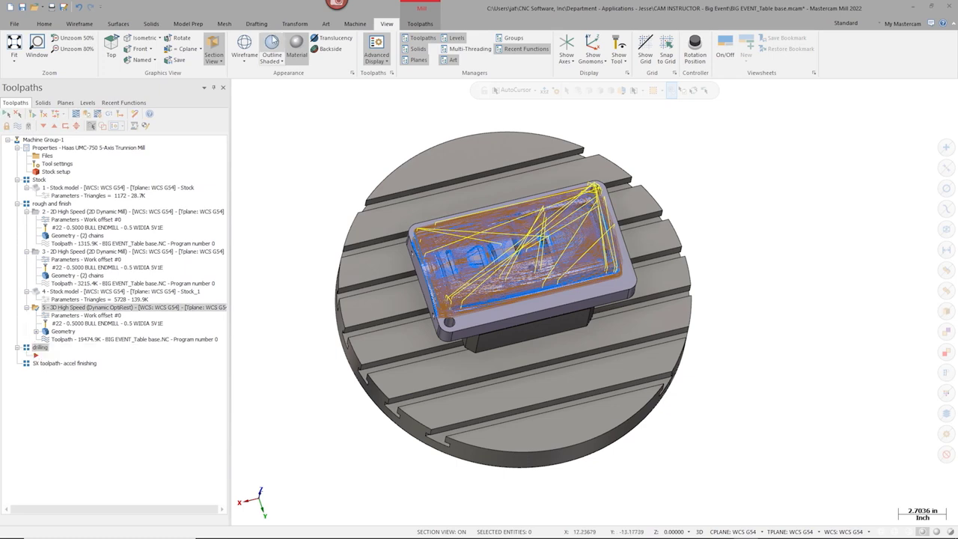
click(420, 23)
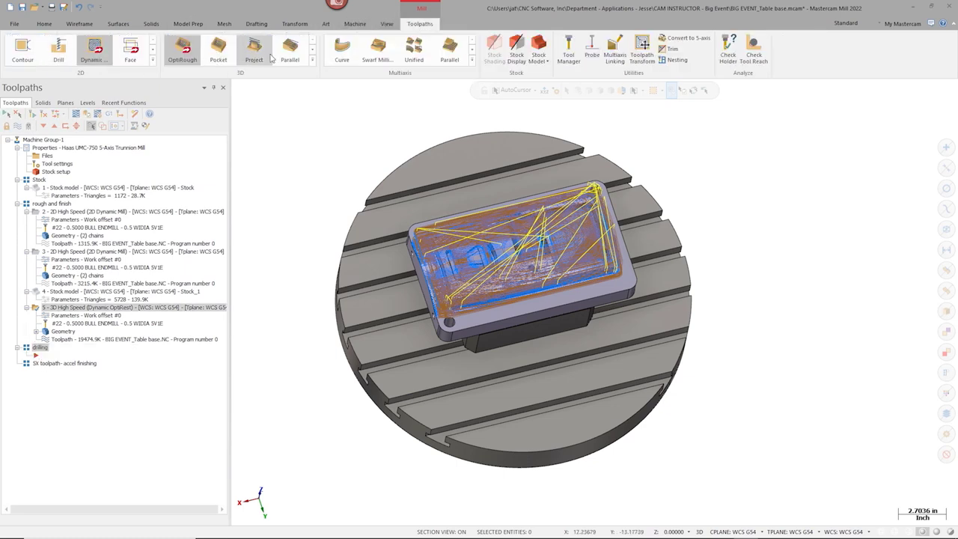
click(312, 61)
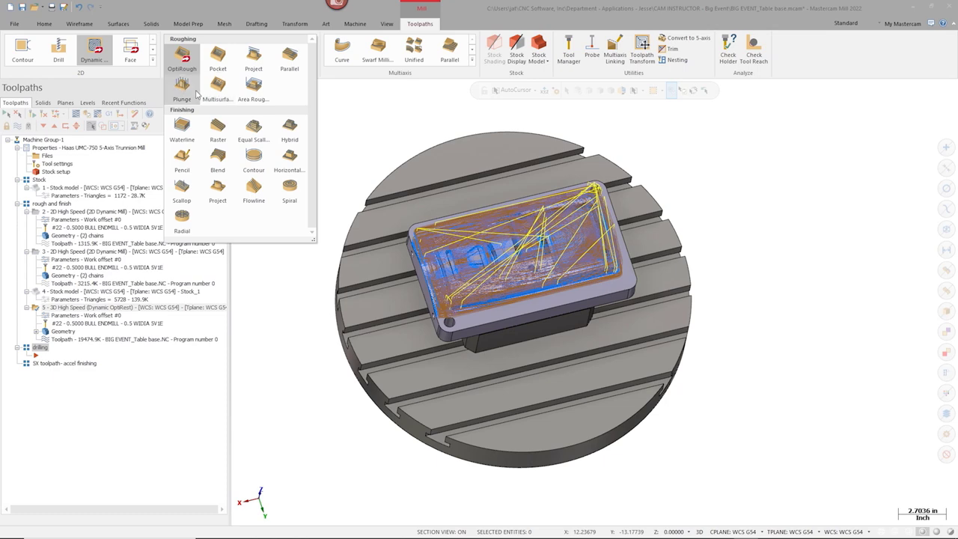
click(182, 128)
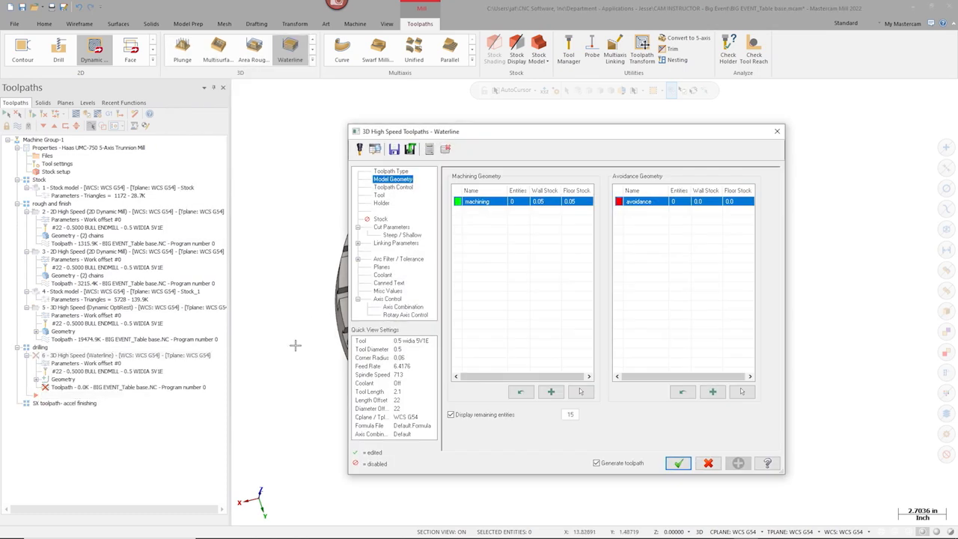
Step: Set both the wall stock and floor stock of the machining geometry to 0.005
drag(532, 139, 746, 148)
scroll(449, 288, up, 4)
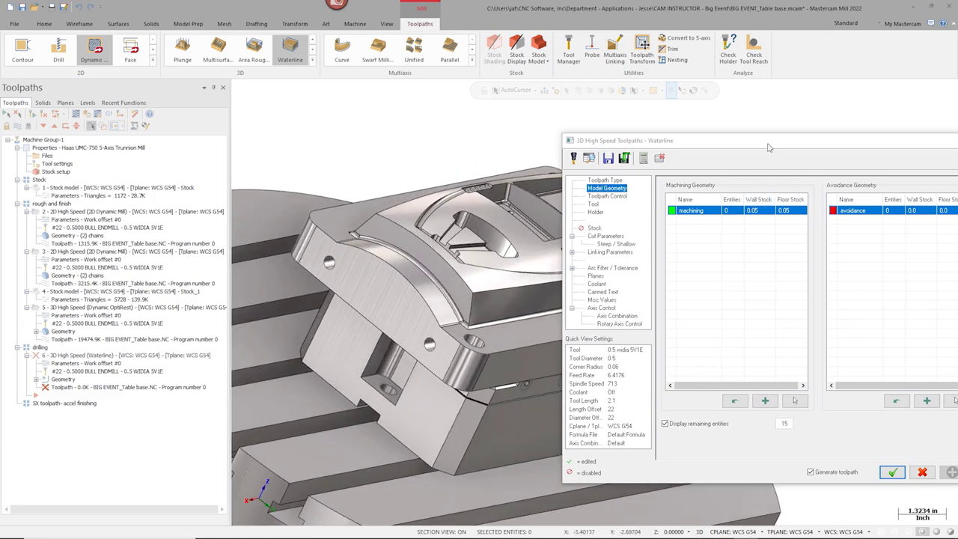
drag(768, 147, 624, 117)
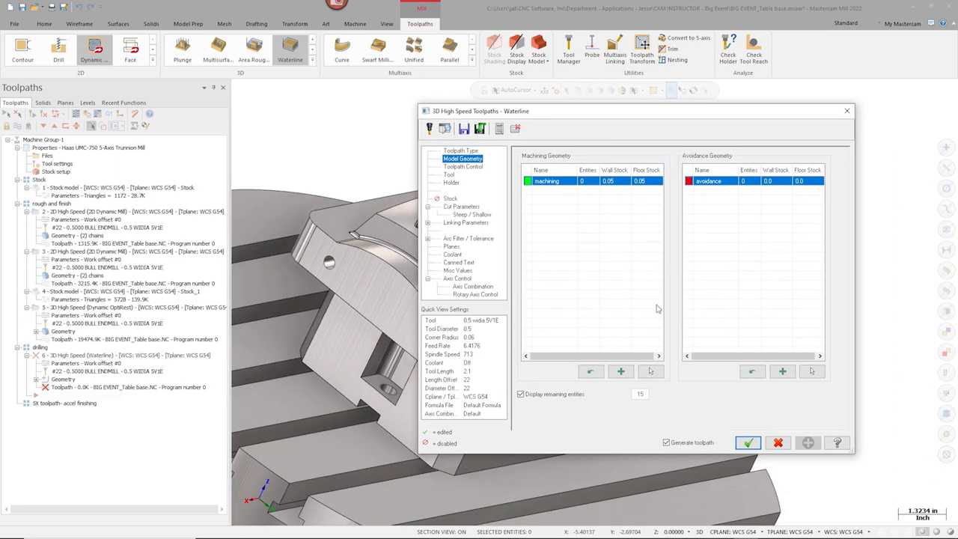
double_click(618, 182)
text(0.005)
key(Return)
double_click(638, 182)
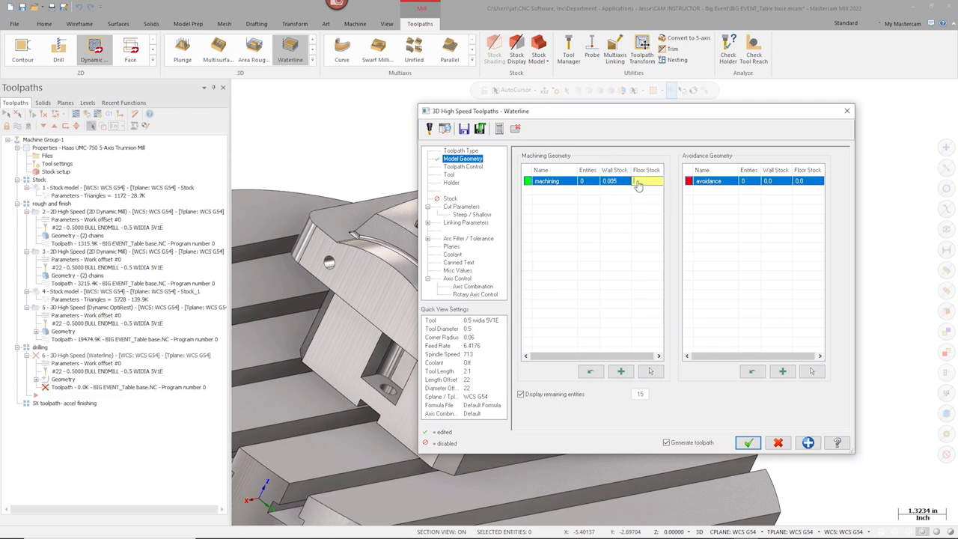
text(0.005)
key(Return)
Step: Select the steep arched wall at the end of the raised body as the machining geometry
click(650, 371)
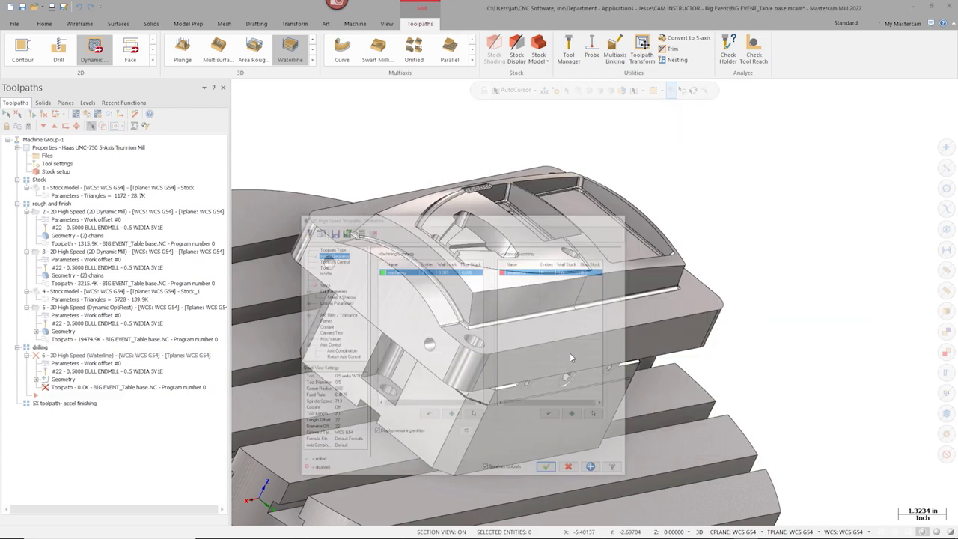
click(415, 258)
click(562, 112)
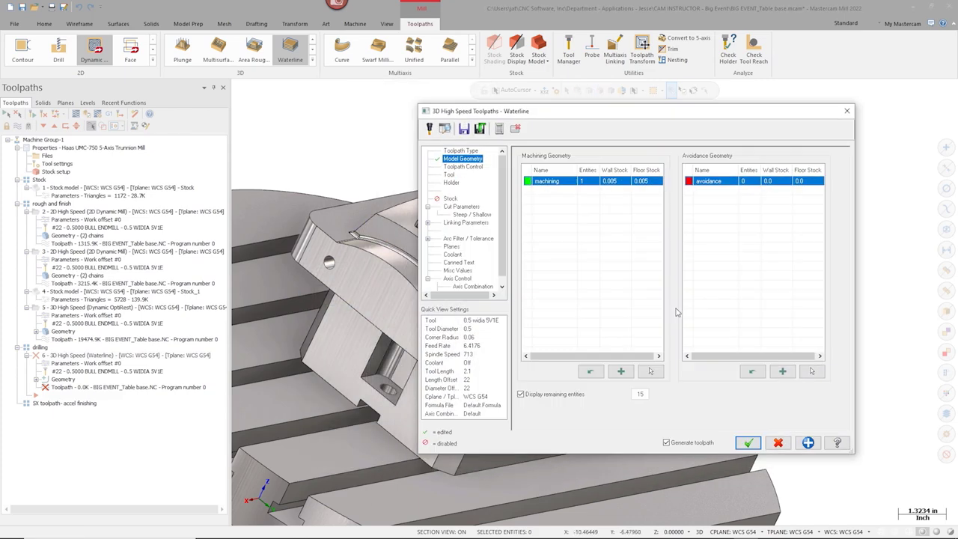
Step: Select the faces surrounding the arched wall, including its base fillet, curved ledge and adjoining upper faces, as avoidance geometry
click(812, 371)
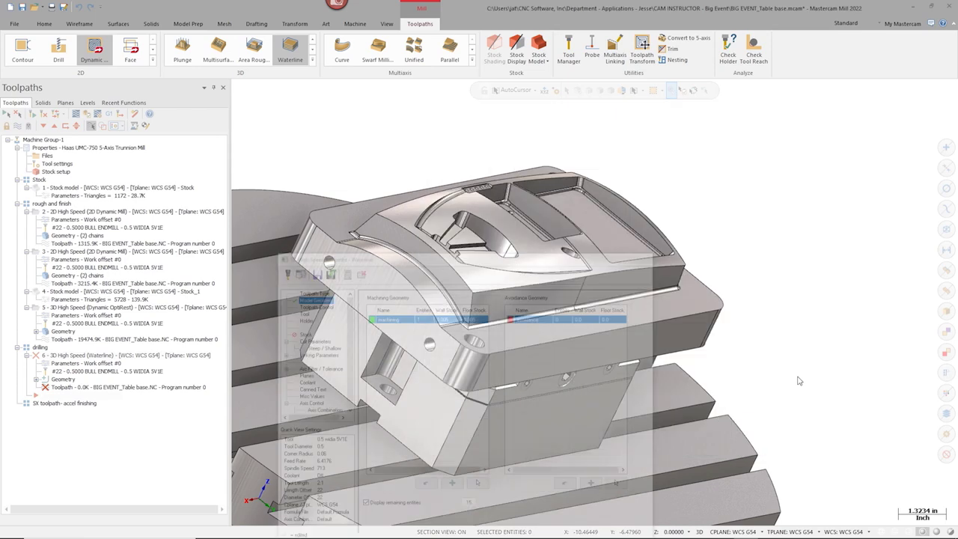
click(441, 313)
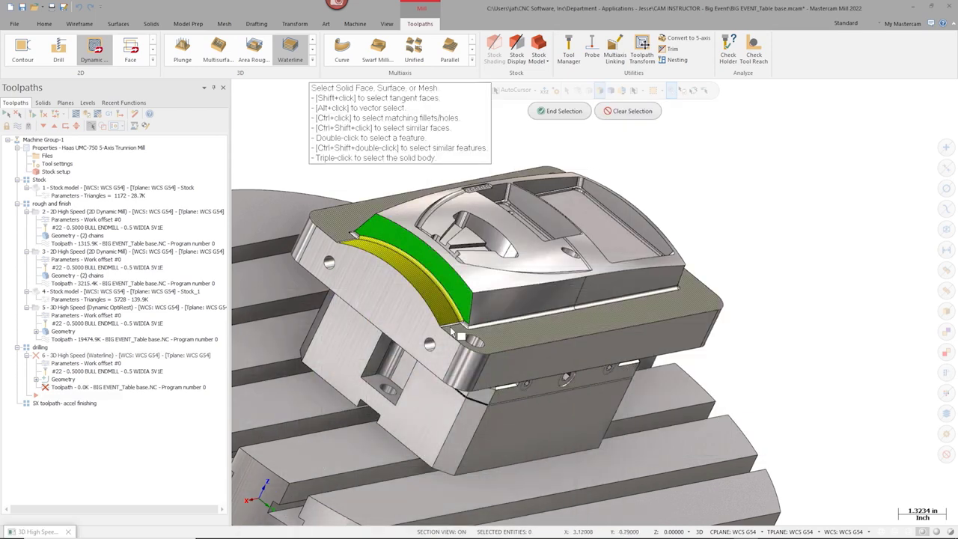
click(453, 332)
click(479, 323)
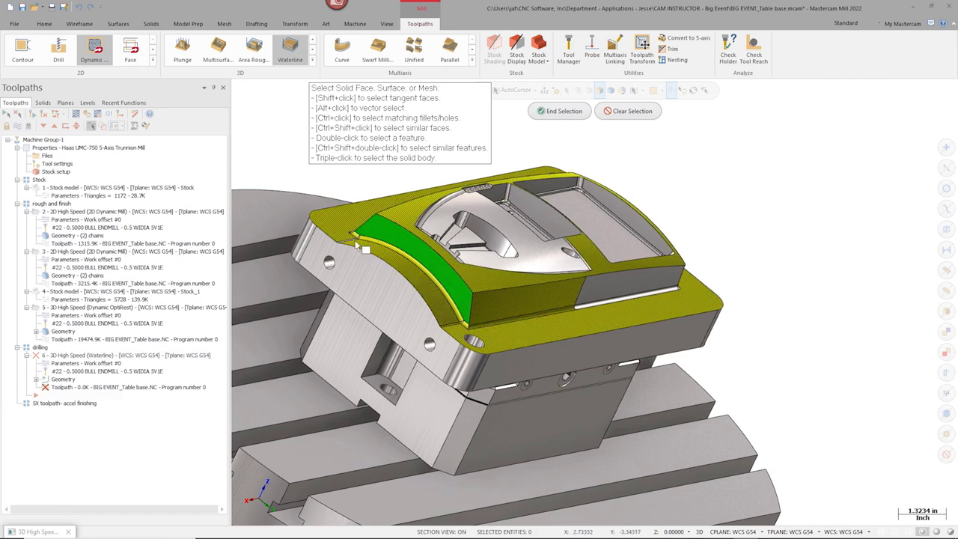
scroll(350, 242, up, 6)
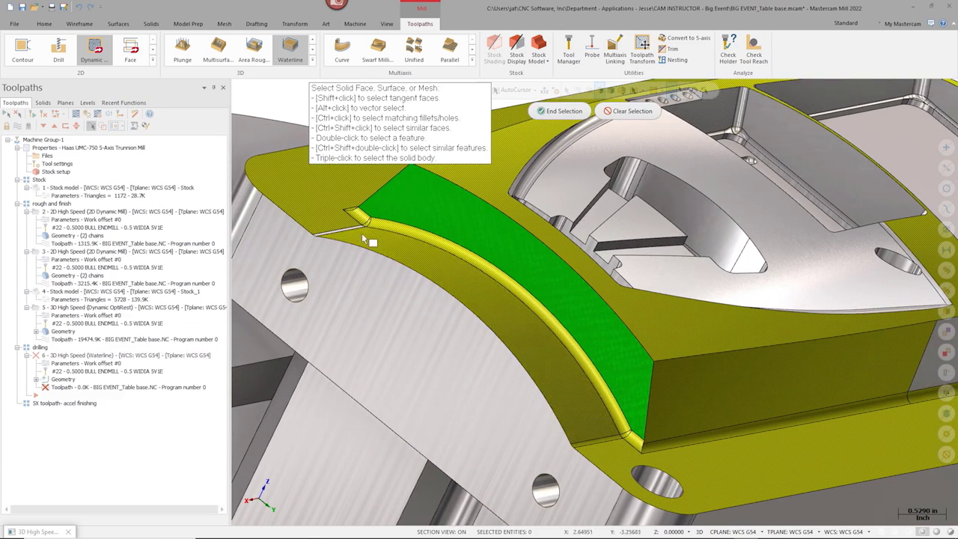
scroll(409, 233, down, 3)
middle_drag(573, 316, 461, 249)
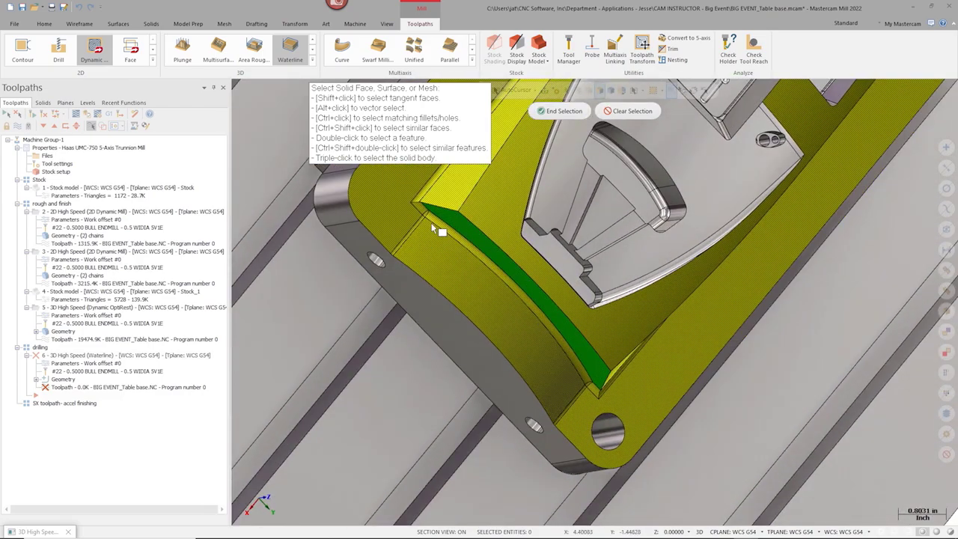
click(559, 112)
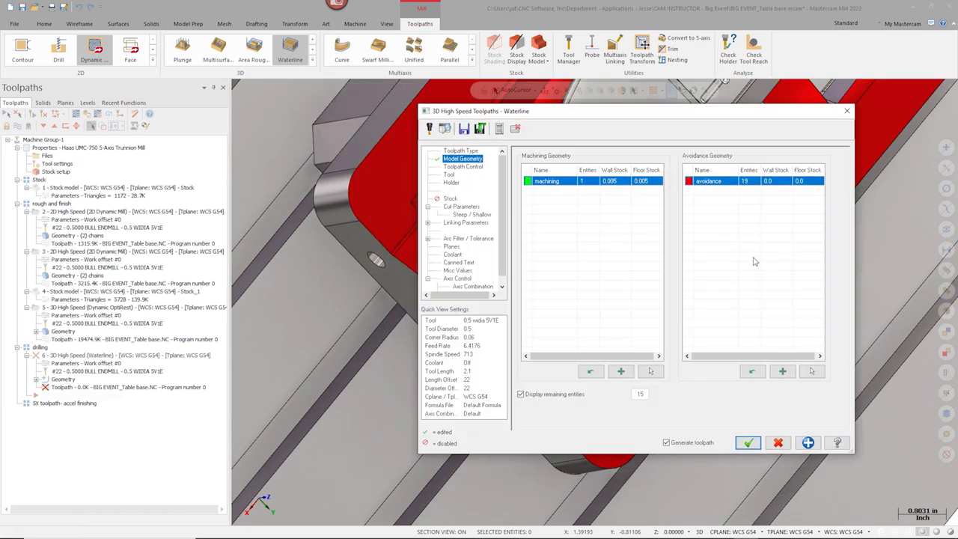
Step: Select the 0.125 Spherical / Ball-Nosed Endmill for the Waterline toolpath and open its linking parameters
click(461, 206)
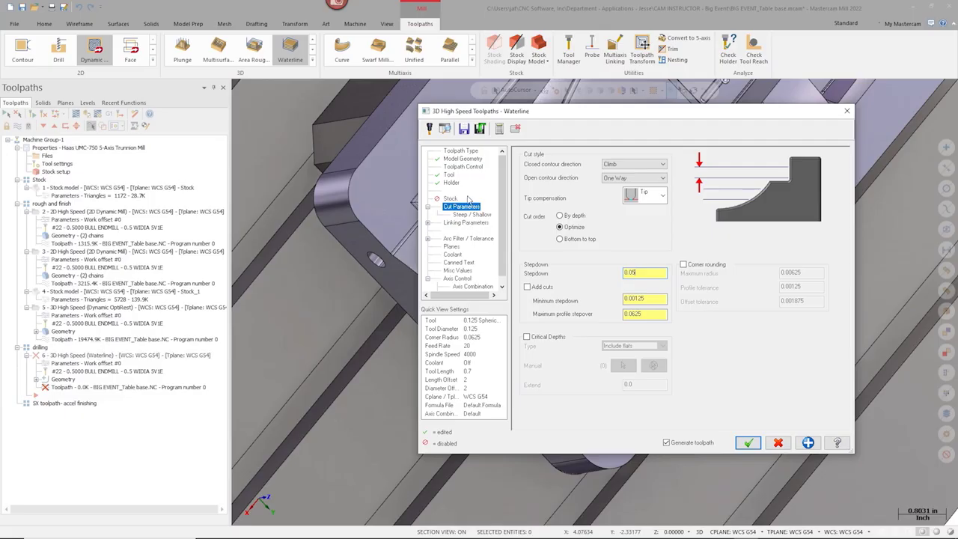
click(450, 177)
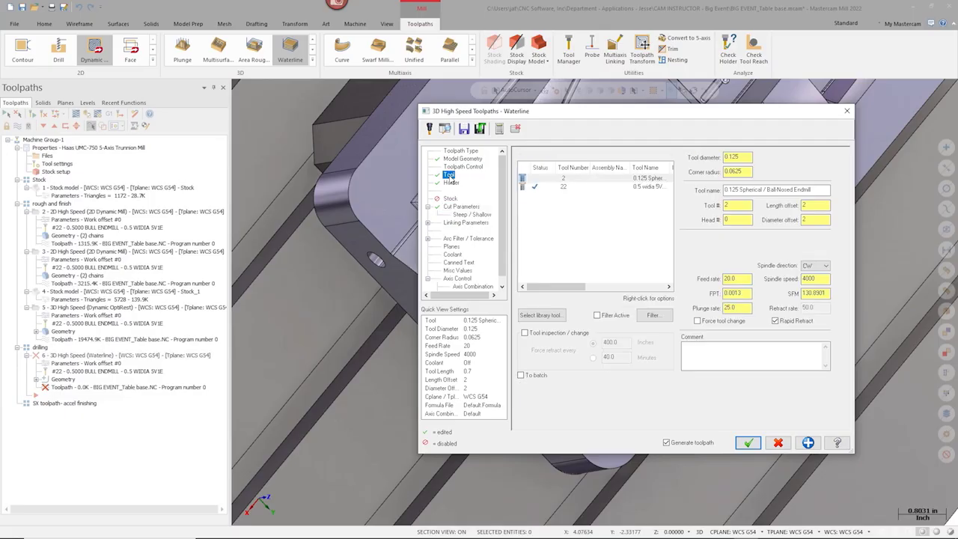
click(640, 178)
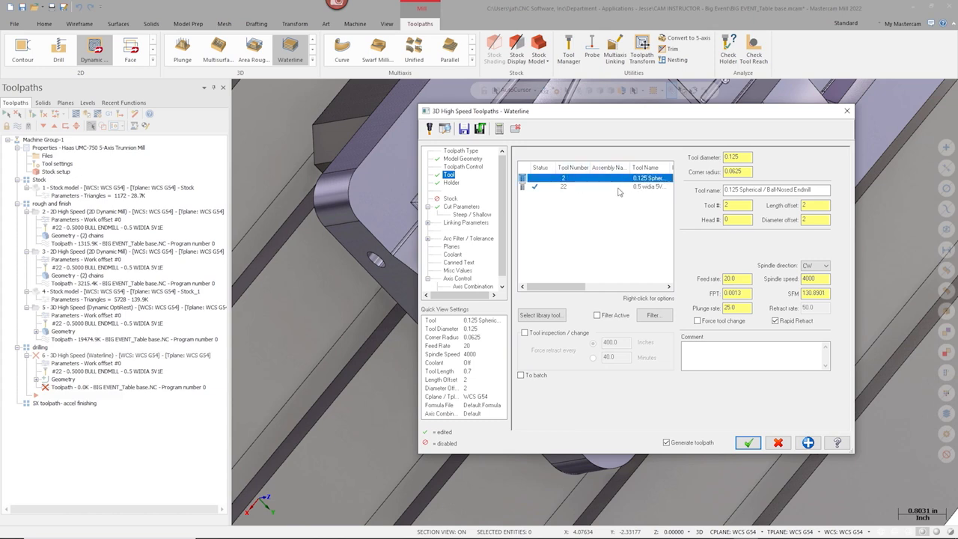
click(466, 224)
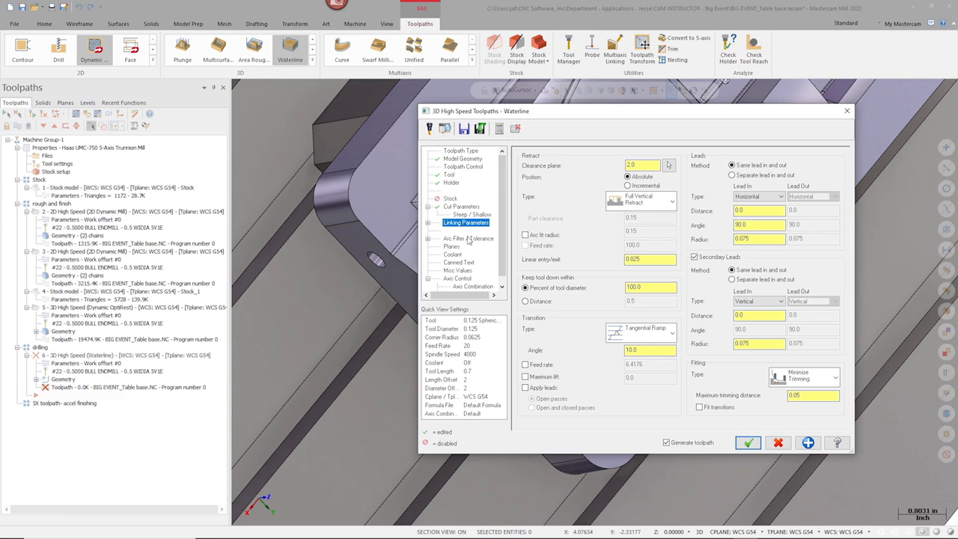
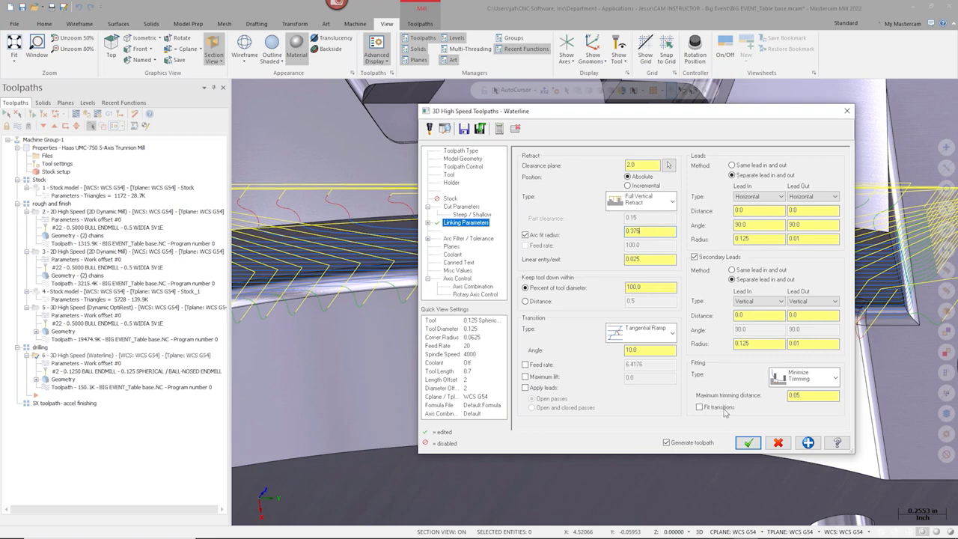
Step: Regenerate the Waterline toolpath with a 0.375 arc fit radius and examine its linking moves around the arched wall
click(747, 443)
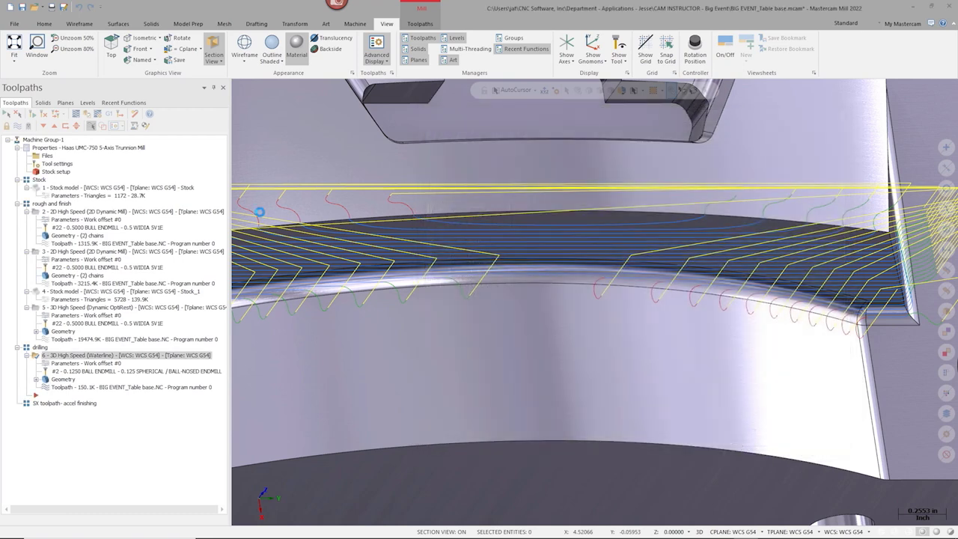
click(32, 115)
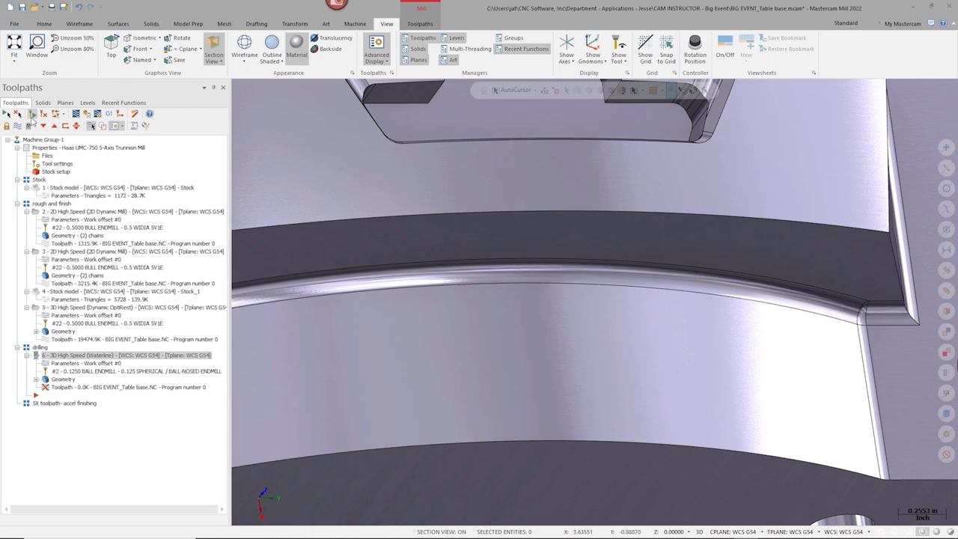
scroll(526, 236, up, 3)
scroll(526, 236, down, 4)
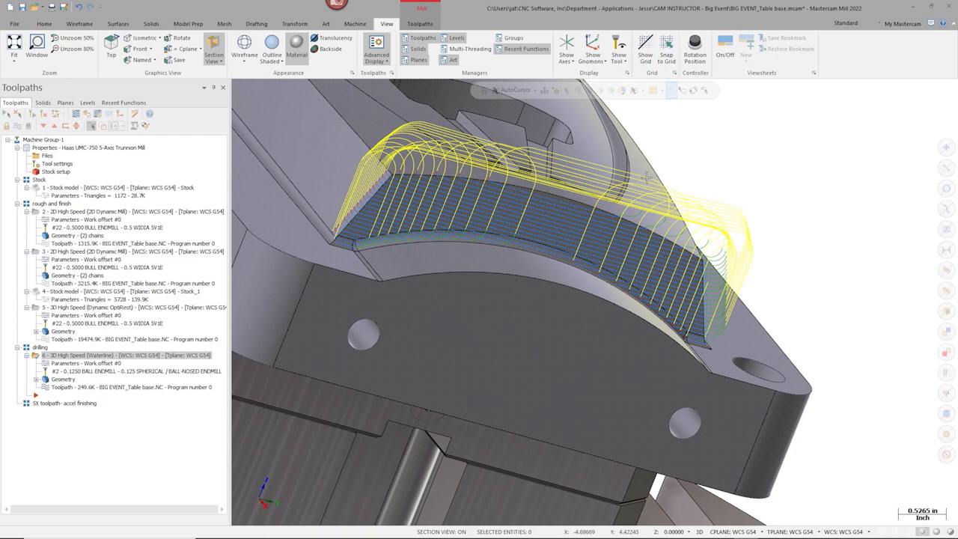
mouse_move(716, 314)
middle_down()
mouse_move(699, 320)
mouse_move(715, 315)
middle_up()
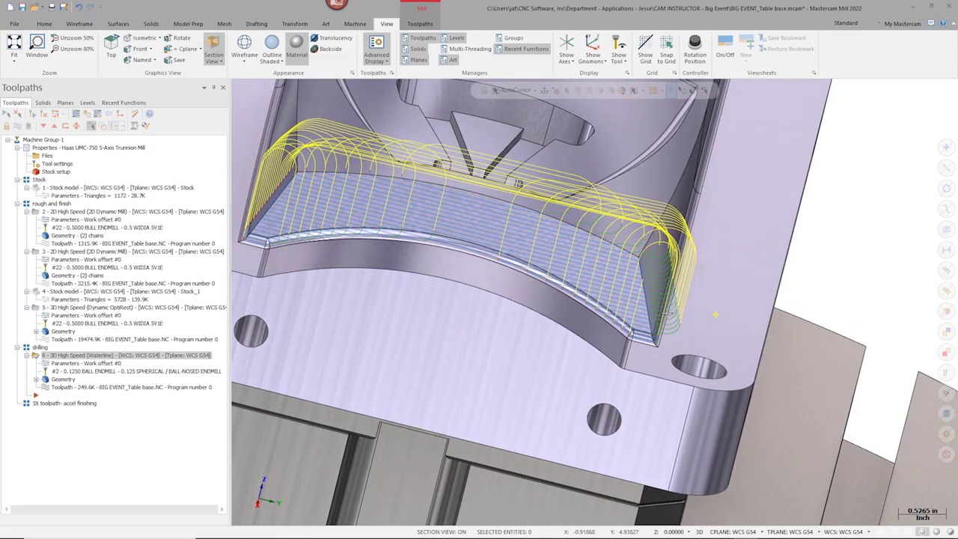
scroll(715, 315, up, 6)
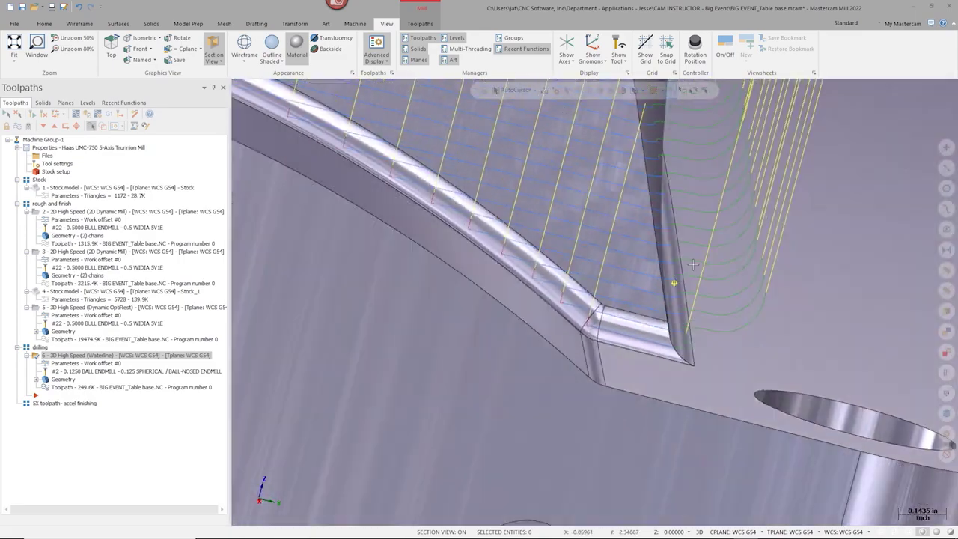
middle_drag(692, 263, 770, 311)
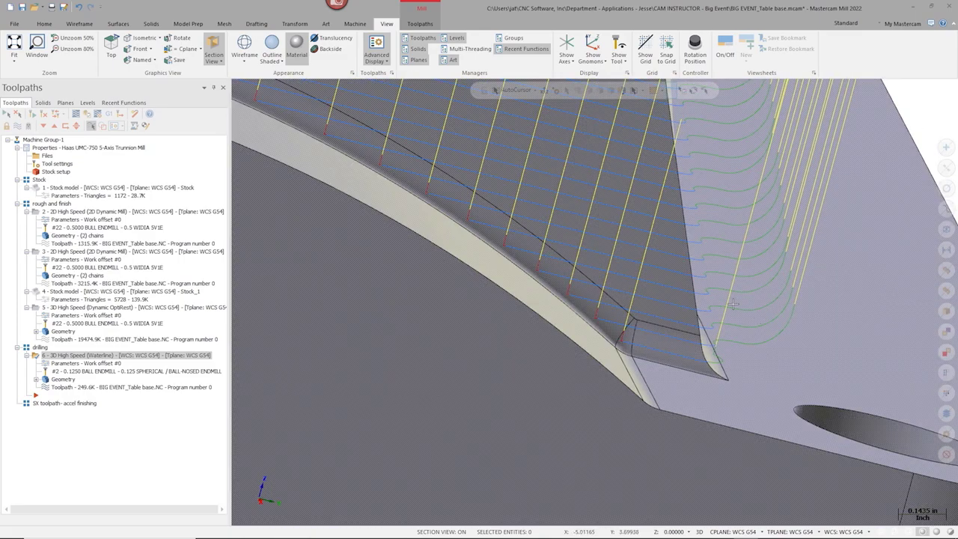
middle_drag(655, 327, 555, 294)
scroll(558, 294, down, 5)
Step: Examine the tool and holder position at the corner of the arched wall in Backplot from several angles
scroll(569, 290, up, 3)
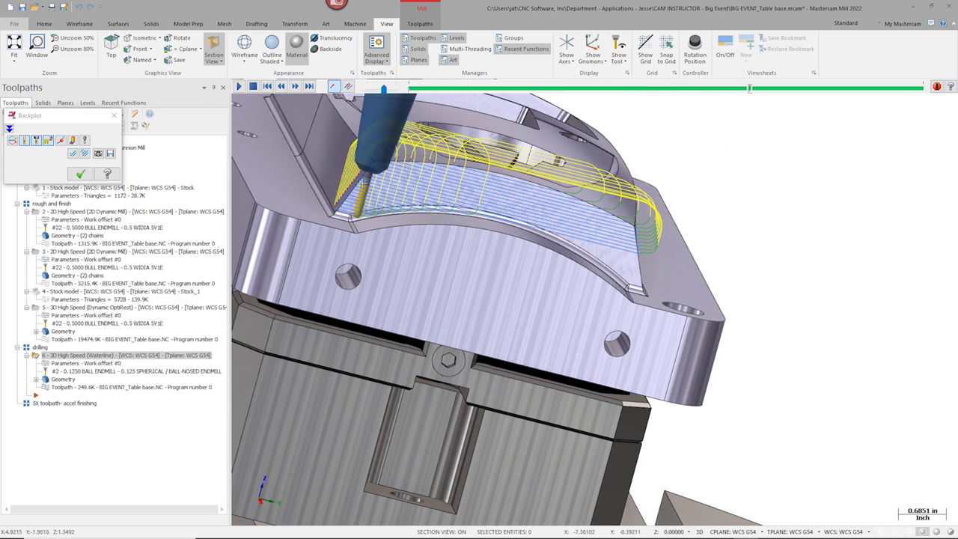
scroll(361, 180, up, 5)
scroll(363, 165, up, 4)
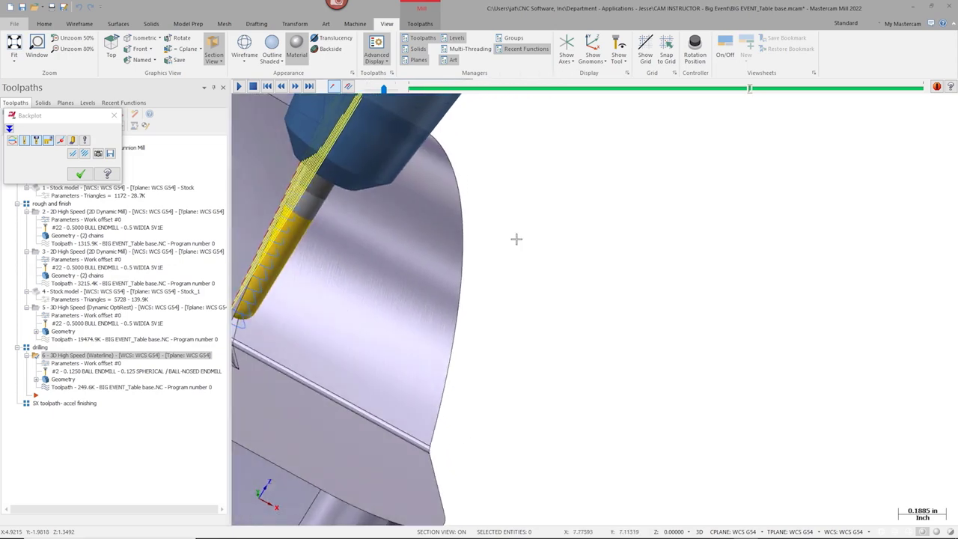
scroll(500, 230, down, 2)
middle_drag(500, 231, 332, 167)
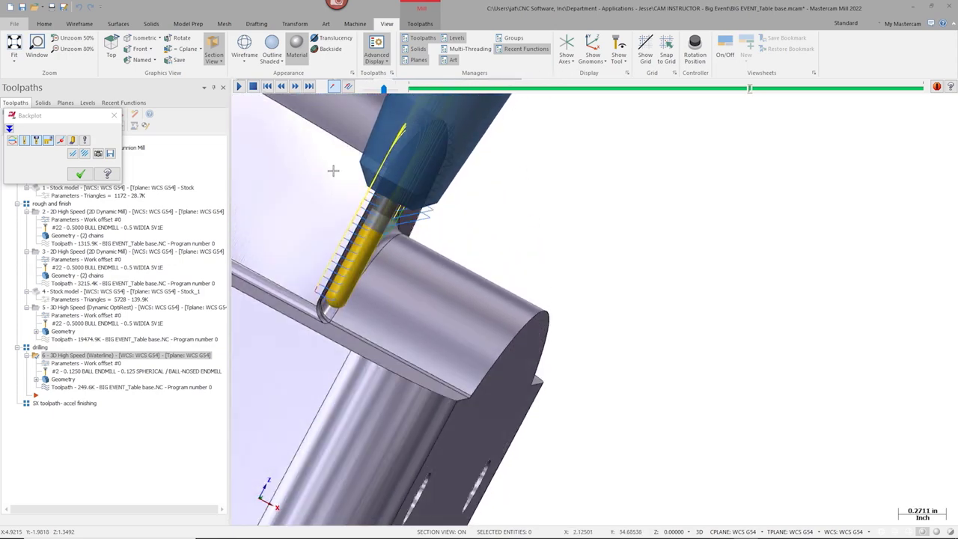
scroll(814, 350, down, 2)
scroll(523, 205, up, 2)
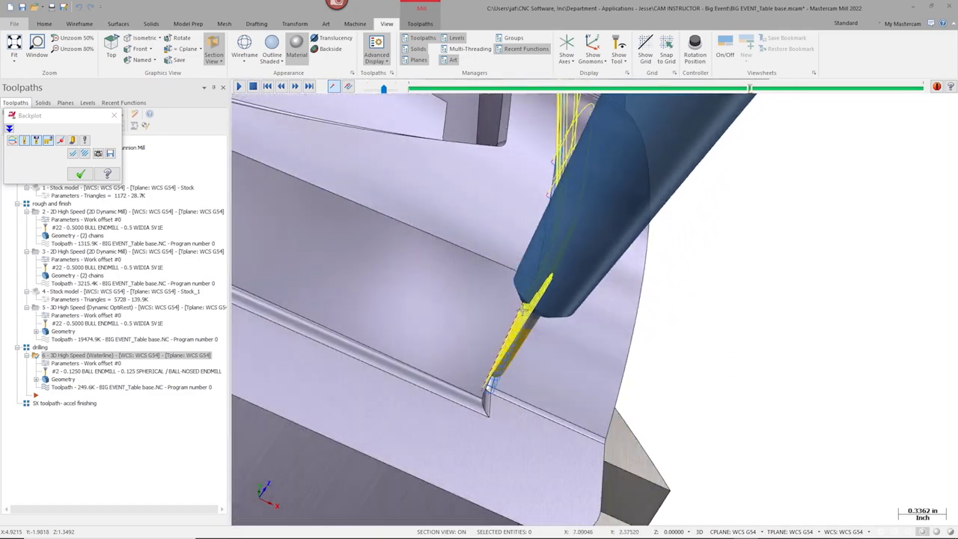
middle_drag(522, 307, 477, 291)
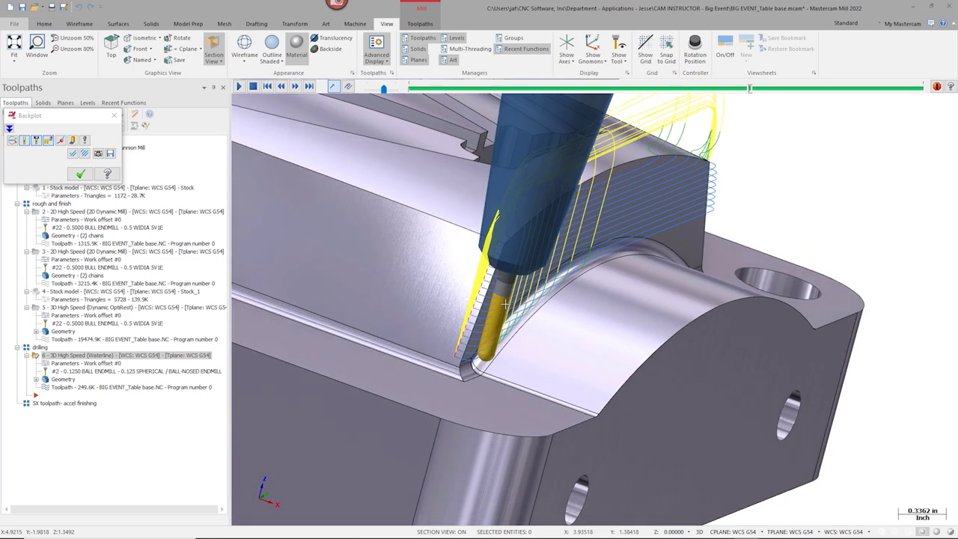
scroll(506, 303, up, 3)
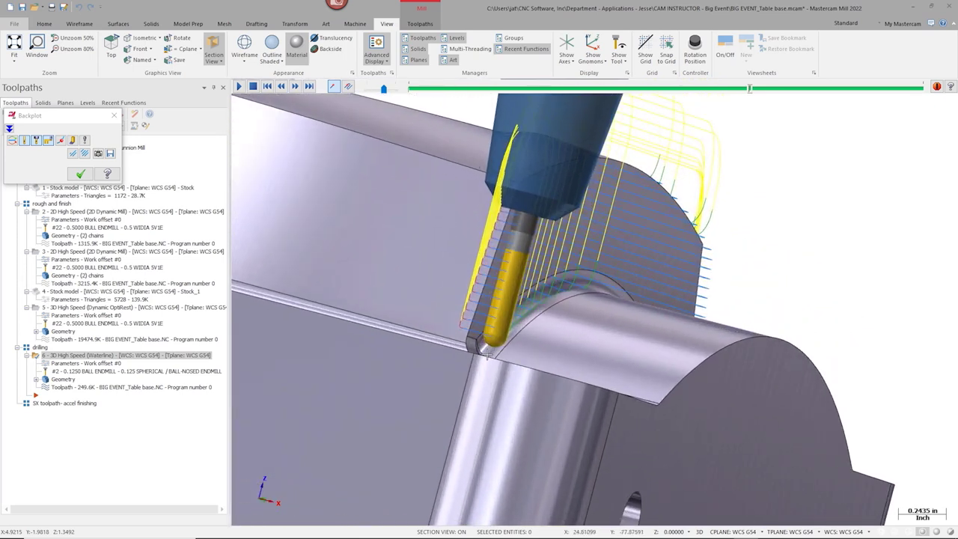
scroll(616, 283, down, 3)
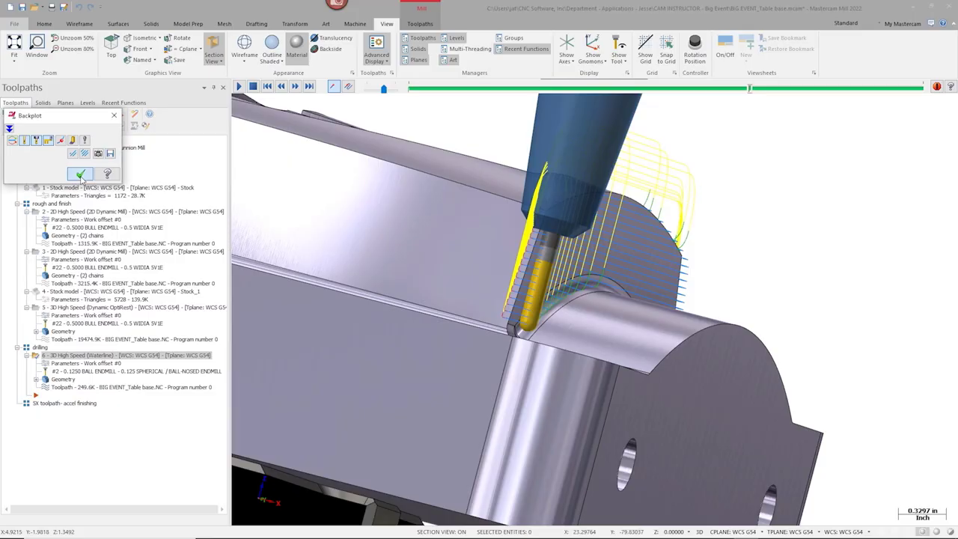
Step: Enable holder collision checking with Tilt to avoid gouge, 30.0 max tilt angle and 0.02 holder clearance, and regenerate the Waterline toolpath
click(80, 176)
click(75, 363)
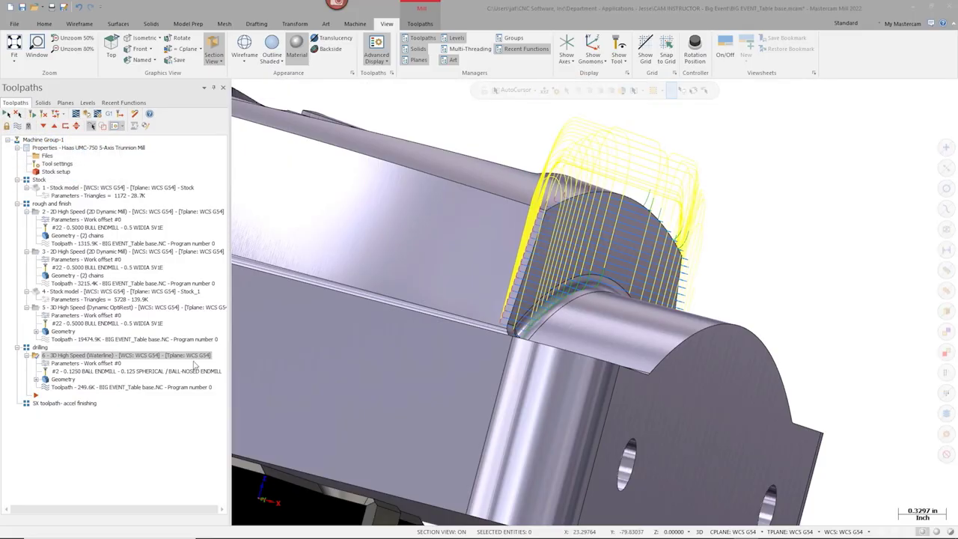
click(452, 184)
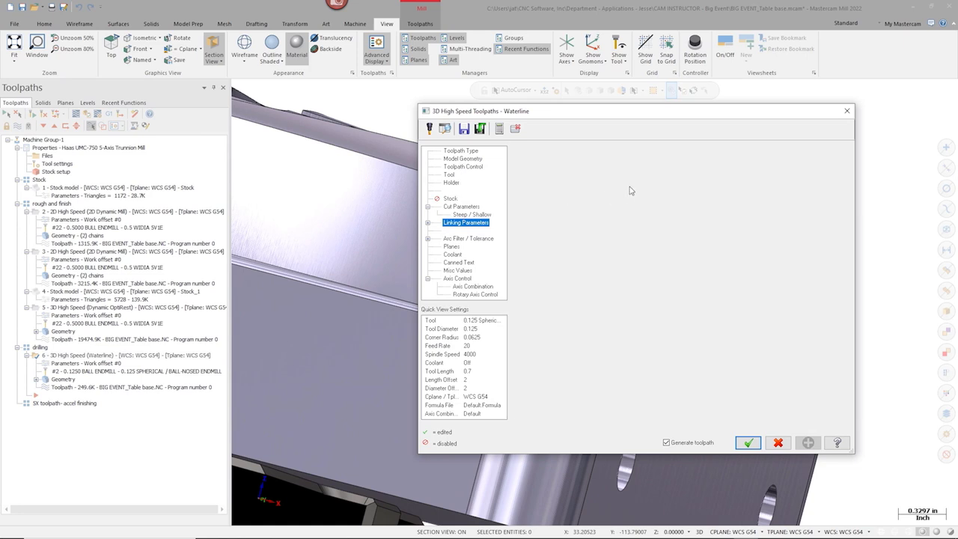
click(452, 183)
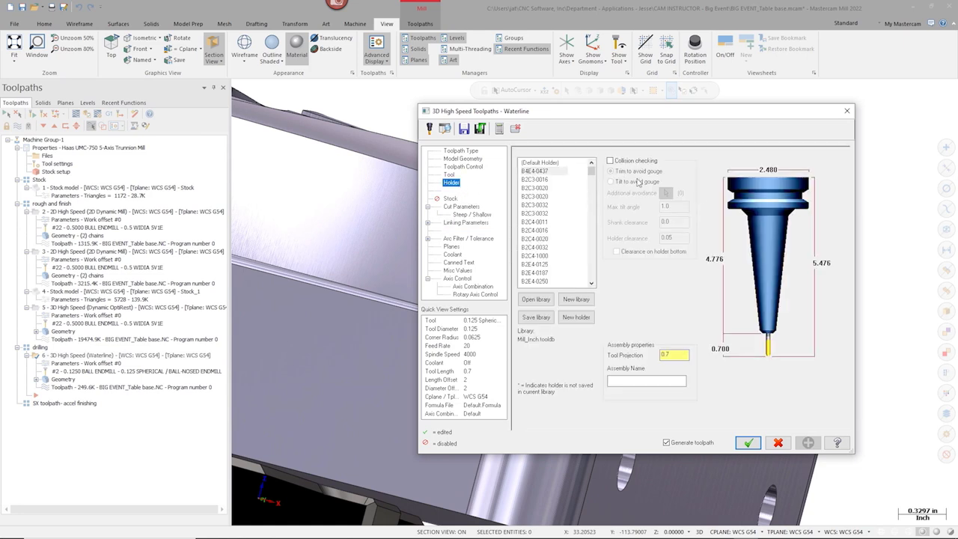
click(611, 161)
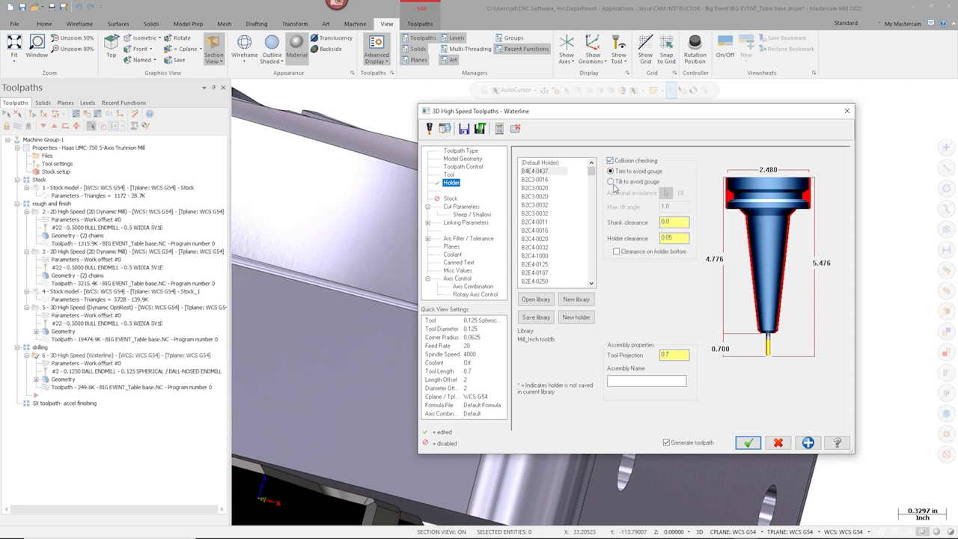
click(611, 182)
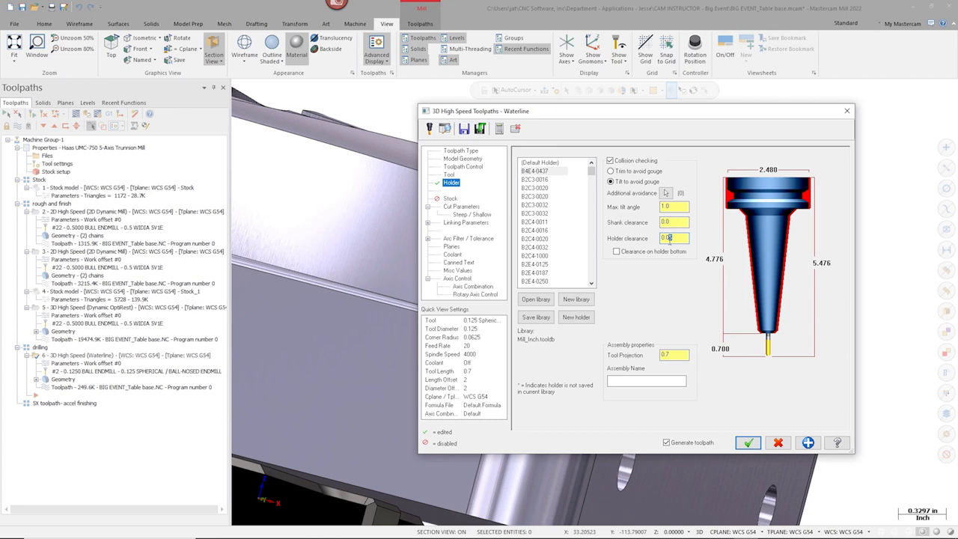
double_click(675, 207)
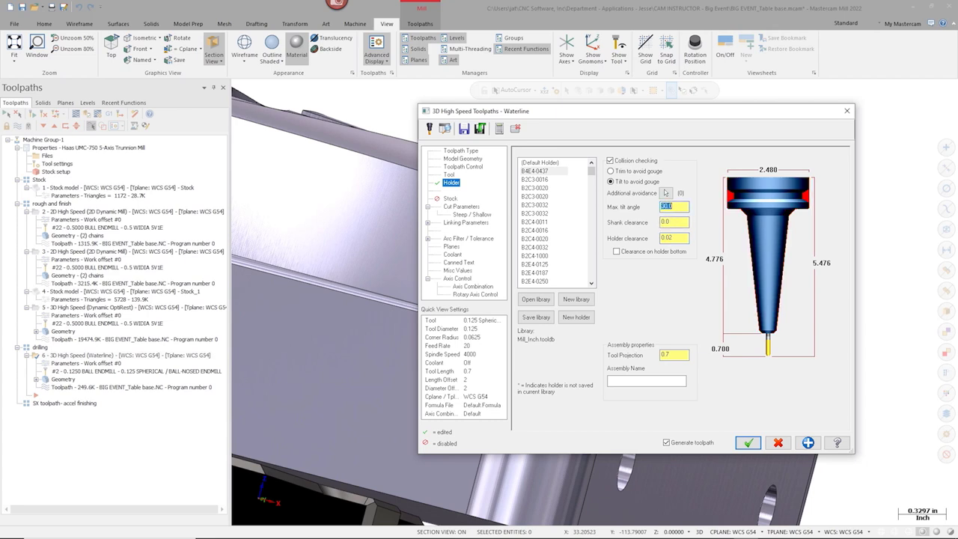
click(748, 443)
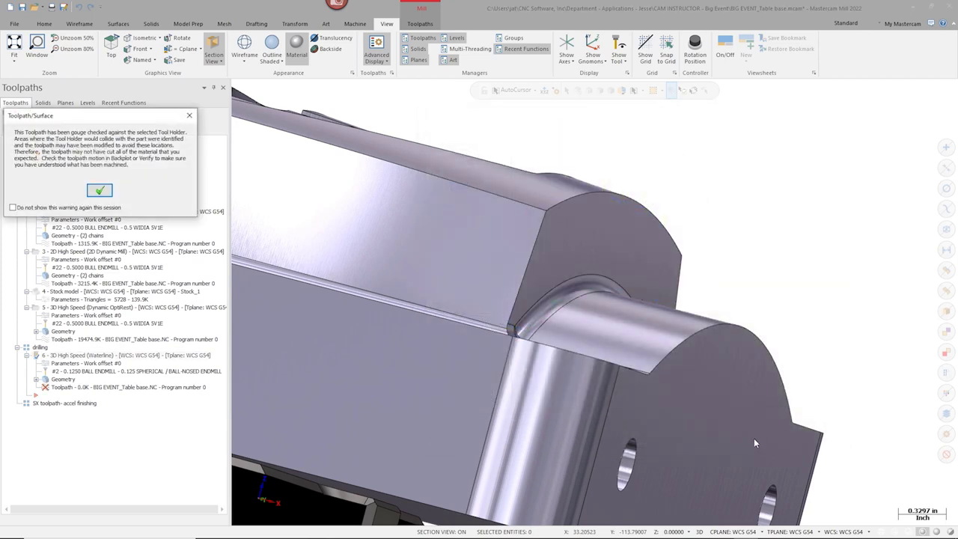
drag(89, 119, 116, 127)
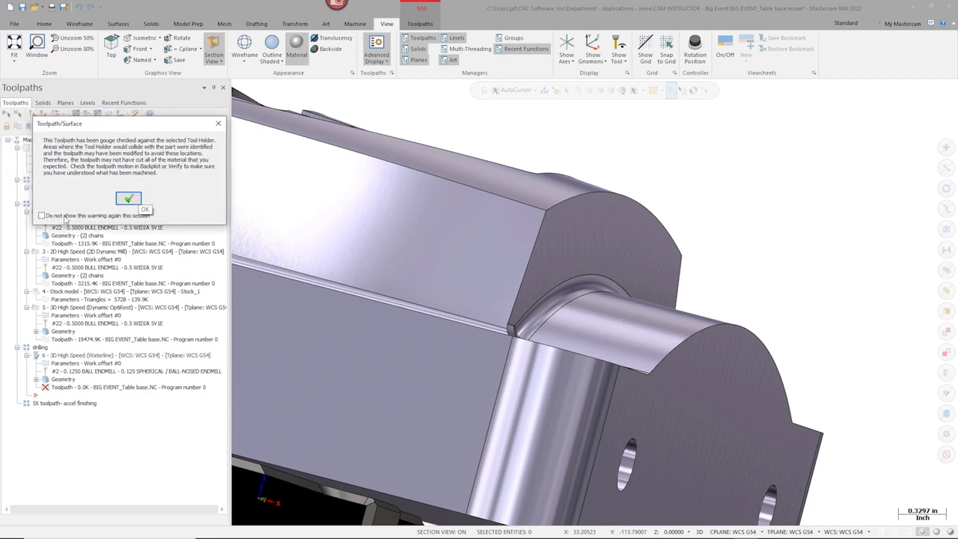
click(128, 199)
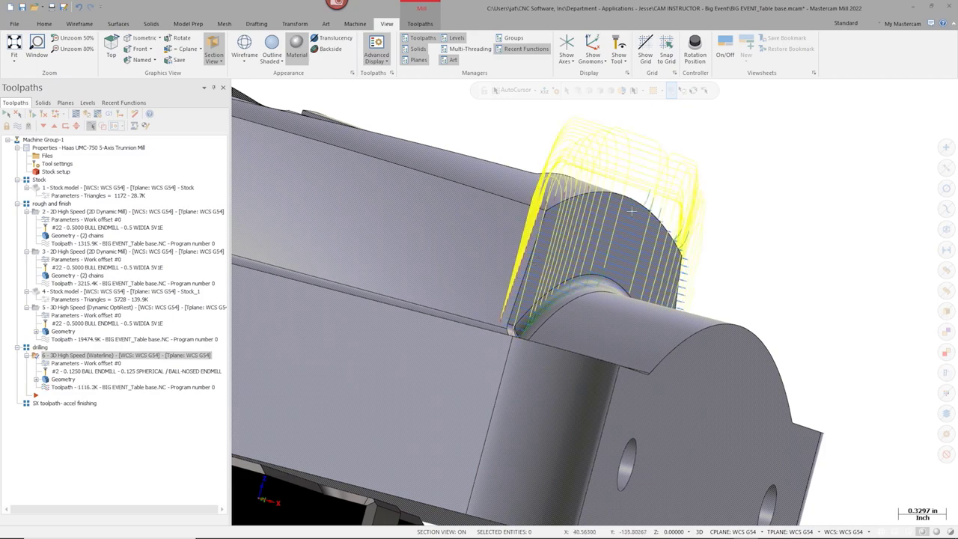
Step: Examine the tilting tool and holder motion along the arched wall in Backplot from several angles
middle_drag(635, 216, 569, 202)
click(77, 114)
drag(411, 91, 748, 130)
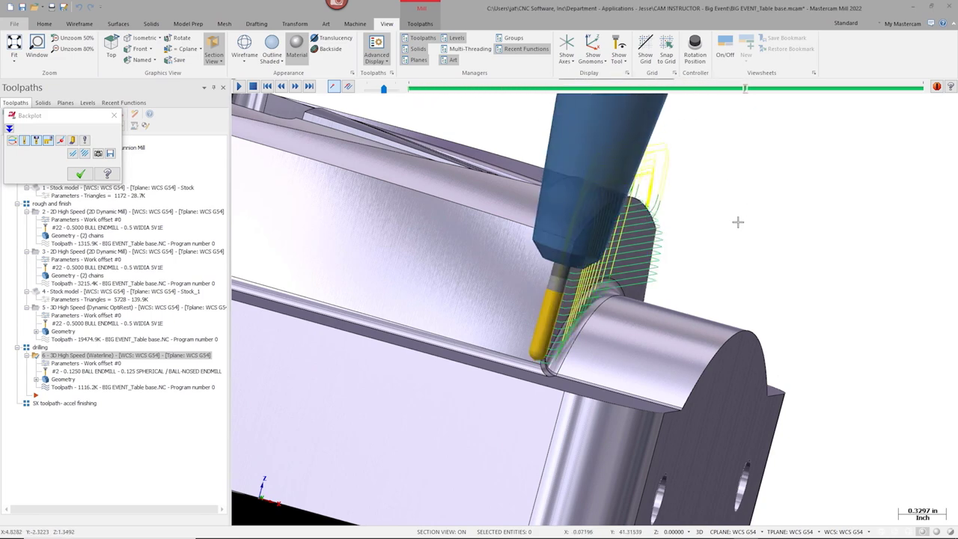
mouse_move(574, 277)
middle_down()
mouse_move(581, 404)
mouse_move(587, 288)
middle_up()
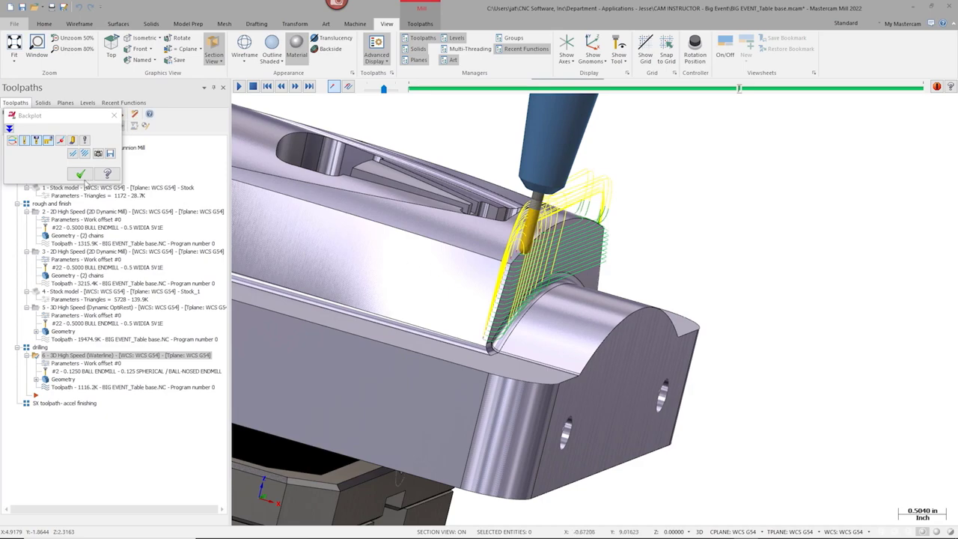
click(80, 174)
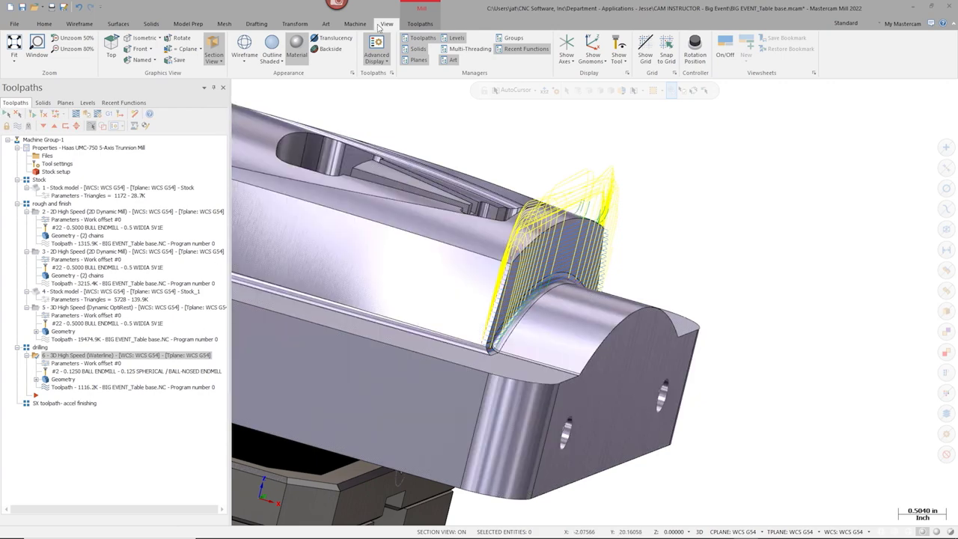
Step: Set the Machine Simulation machine to MPPOSTABILITY_HAAS_UMC-750 and launch the simulation
click(355, 24)
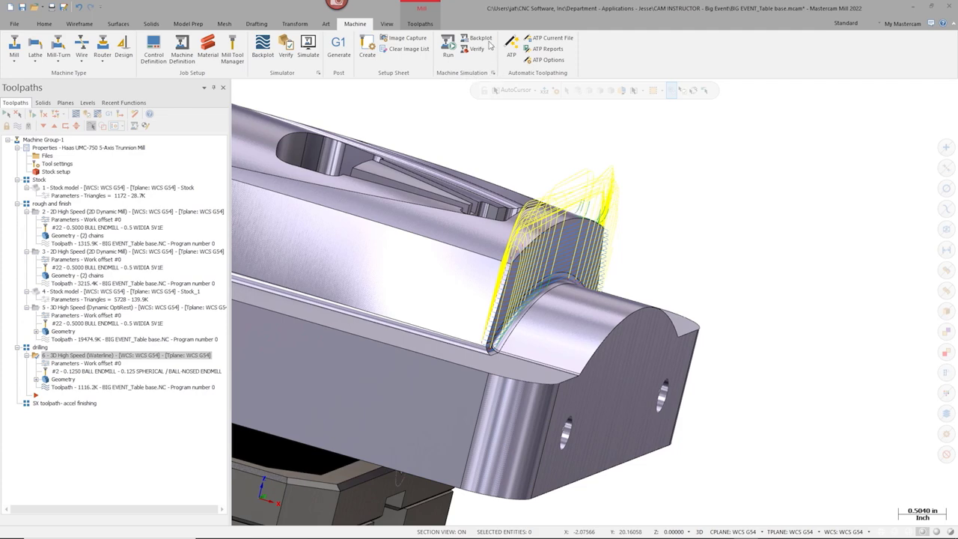
click(492, 74)
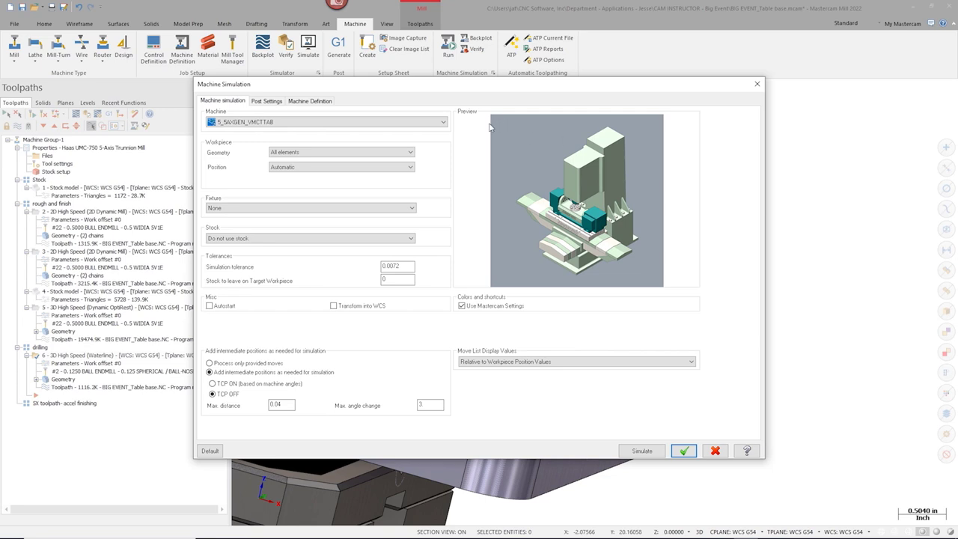
click(443, 122)
scroll(279, 161, down, 3)
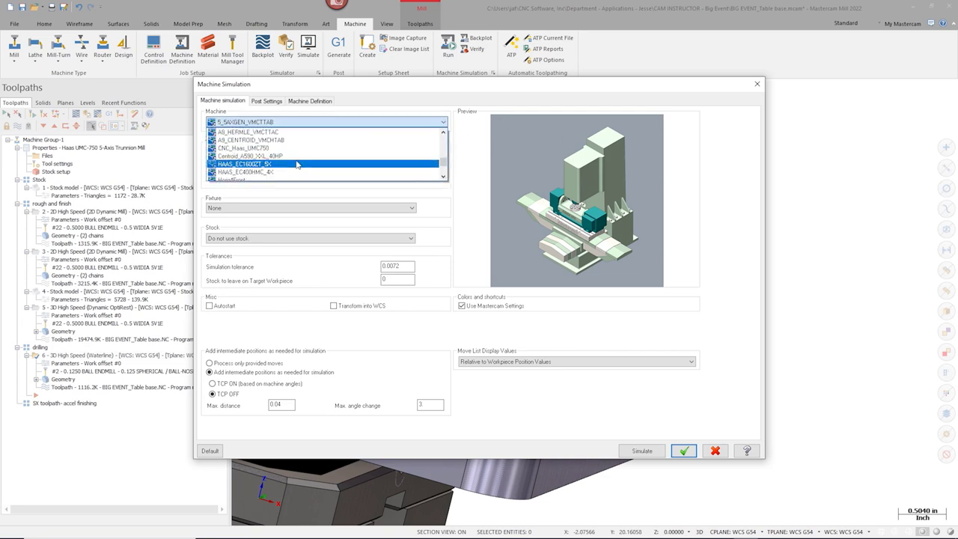
scroll(279, 173, down, 3)
click(274, 158)
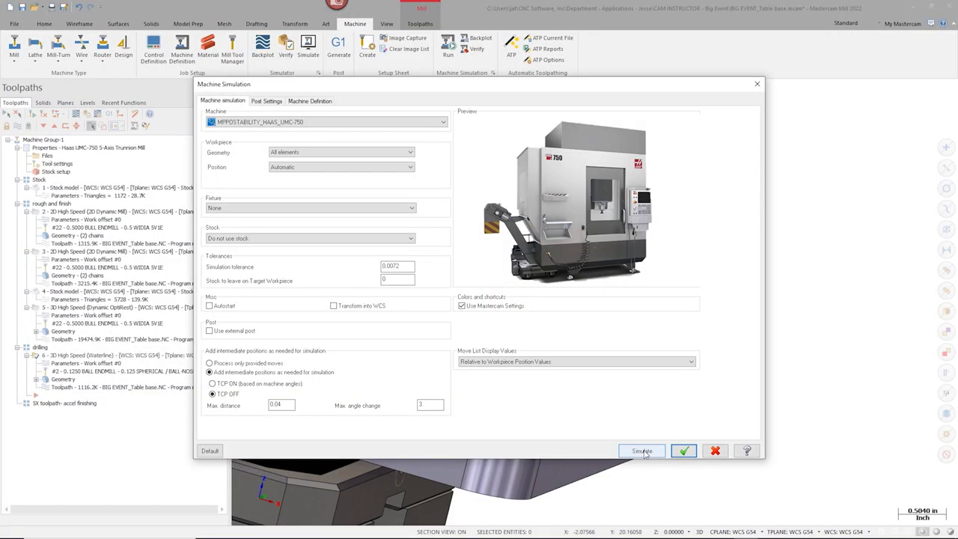
click(642, 451)
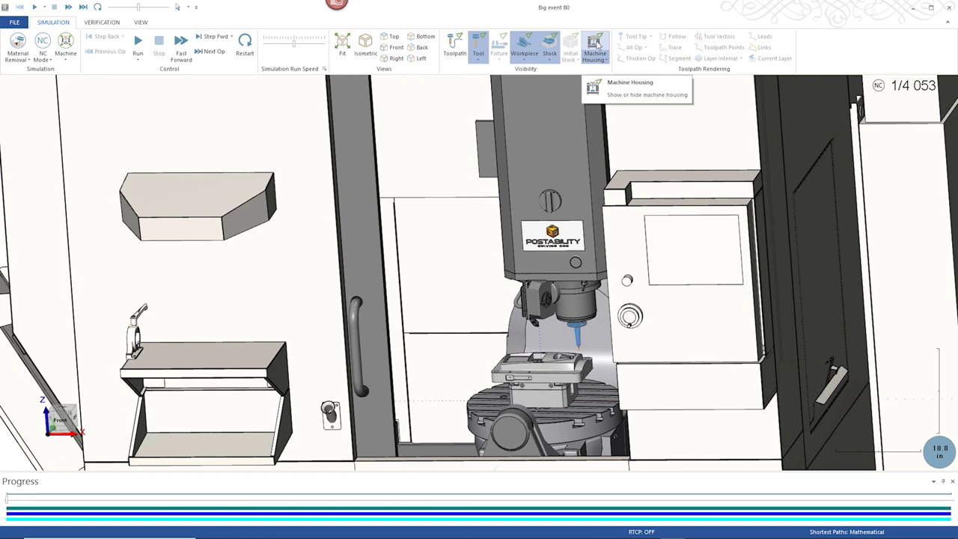
Step: Hide the machine housing and run the simulation at a reduced run speed
click(596, 46)
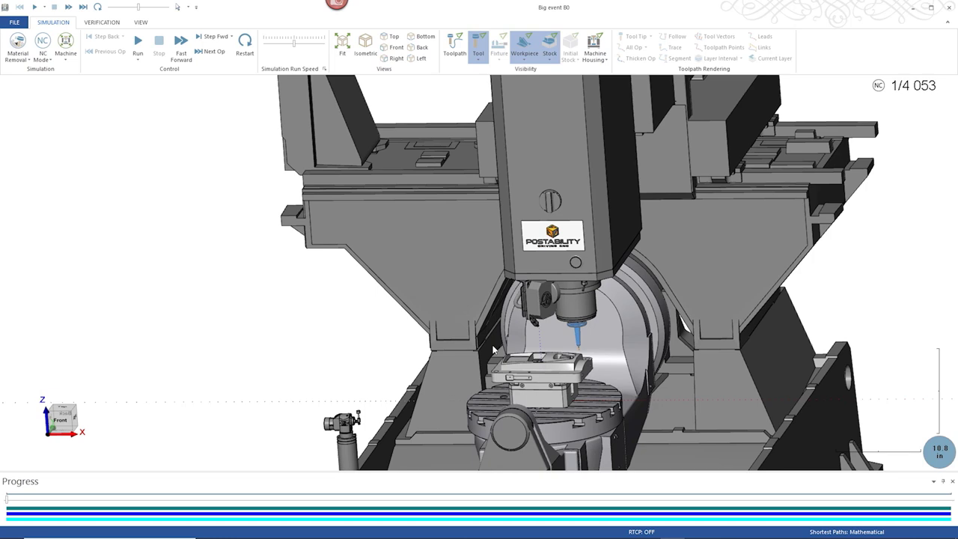
middle_drag(597, 342, 541, 348)
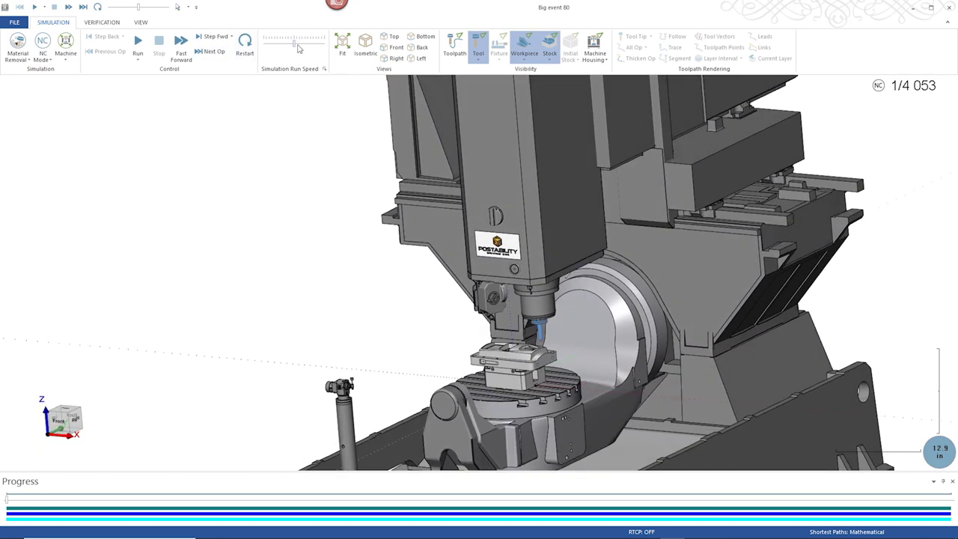
drag(293, 43, 282, 44)
click(136, 45)
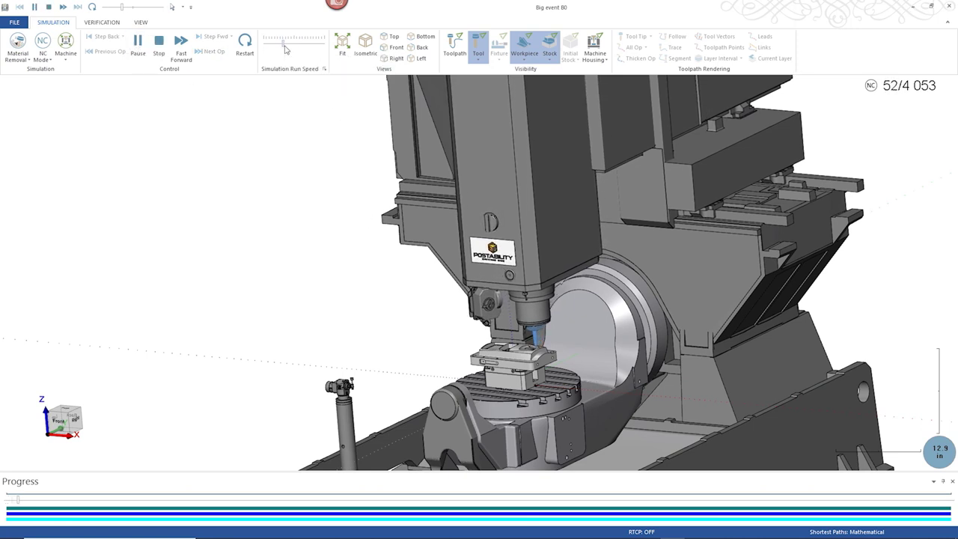
Step: Watch the tool and table motion up close at varied run speeds to the end of the simulation, and return to Mastercam
drag(282, 43, 298, 43)
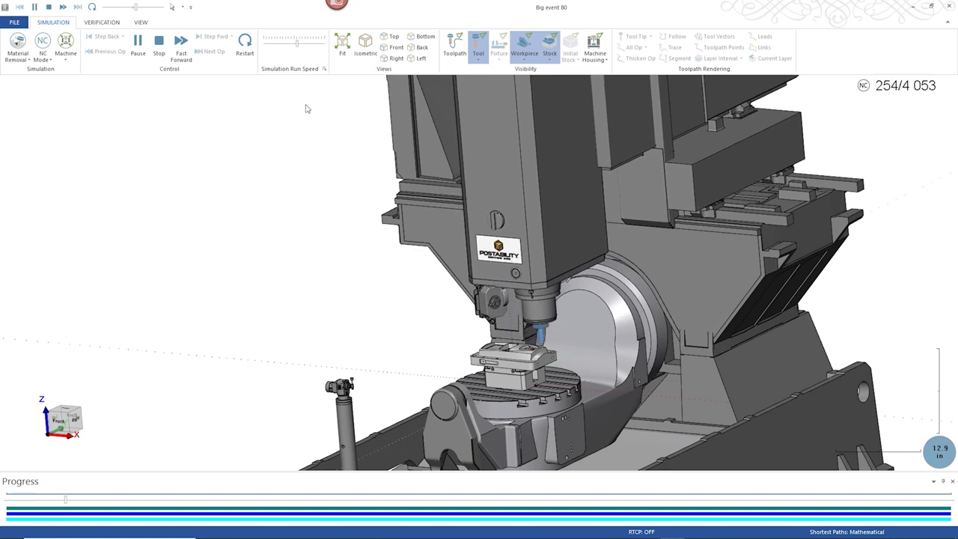
scroll(532, 403, up, 5)
middle_drag(532, 403, 404, 164)
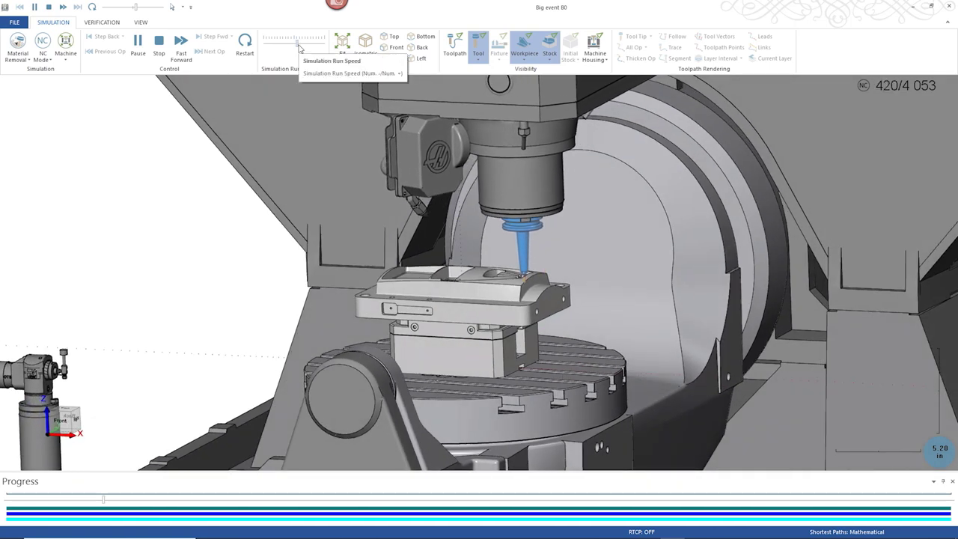
drag(301, 44, 306, 46)
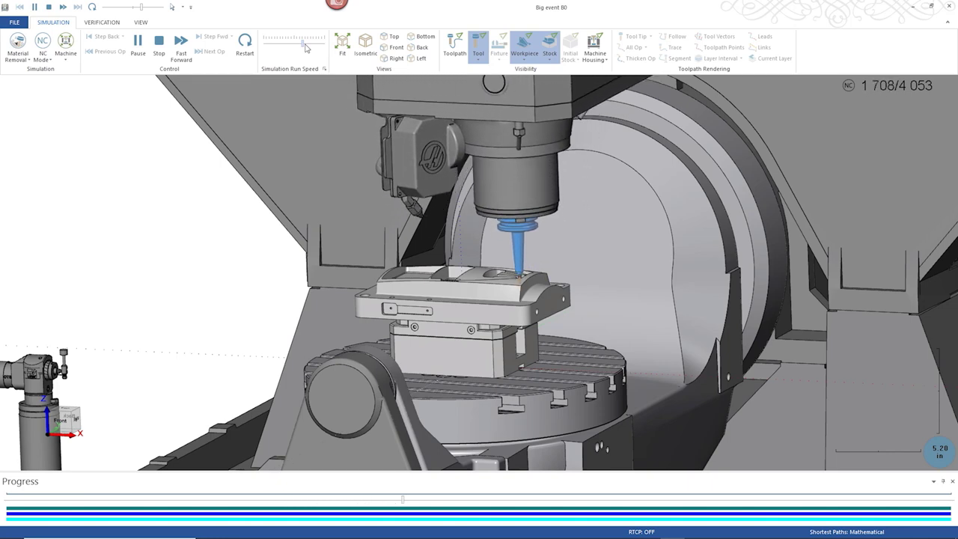
mouse_move(305, 47)
mouse_down()
mouse_move(282, 43)
mouse_move(302, 46)
mouse_up()
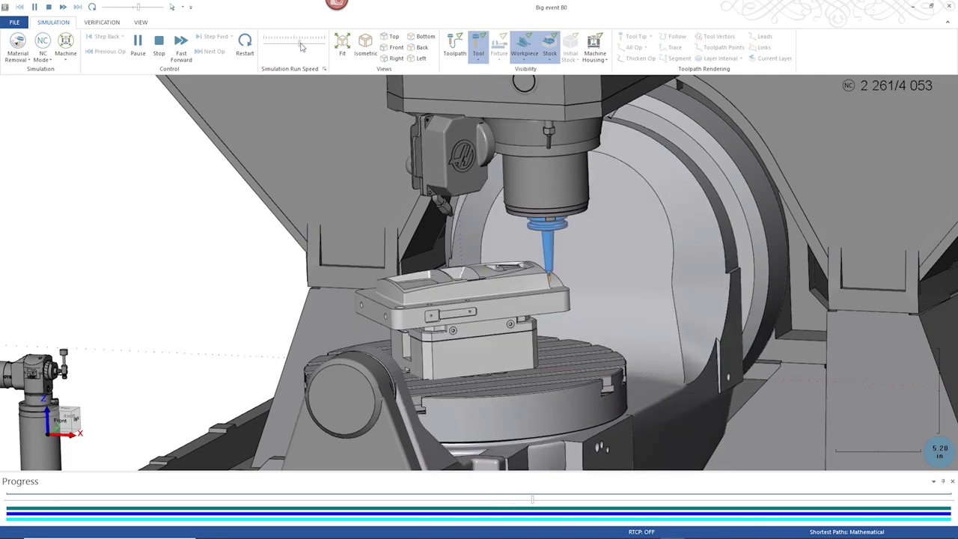
scroll(442, 227, down, 3)
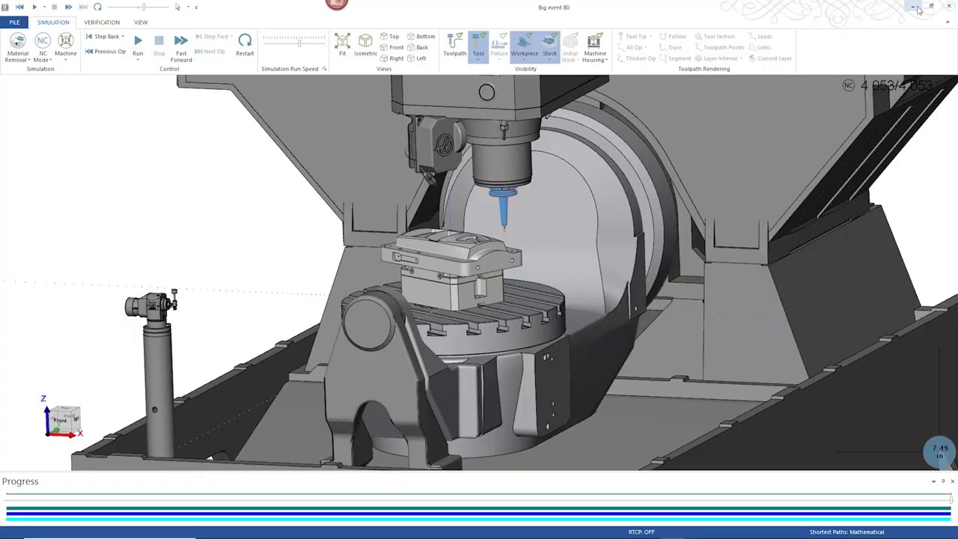
click(917, 10)
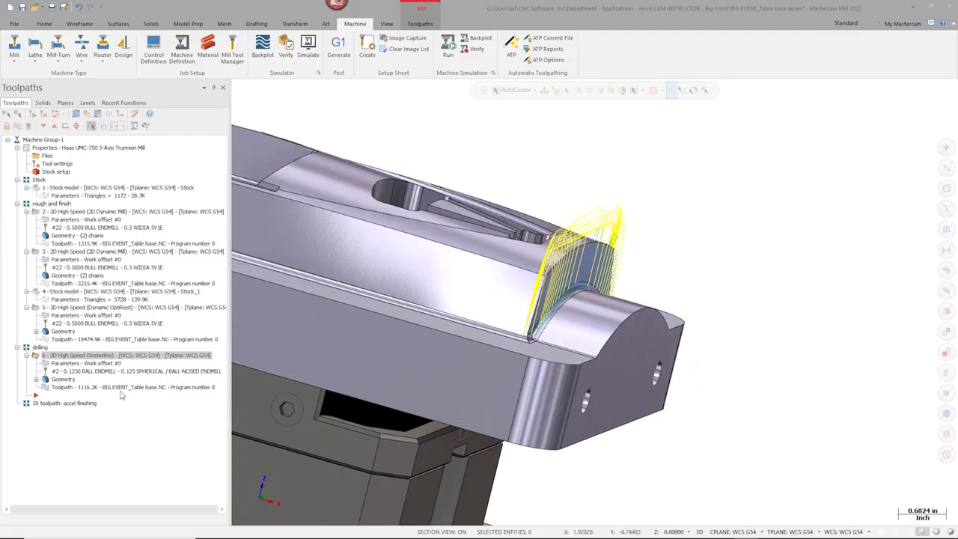
Step: Duplicate the Waterline operation below the original and set the copy's tool plane and construction plane to Right side
right_drag(66, 363, 88, 385)
click(117, 423)
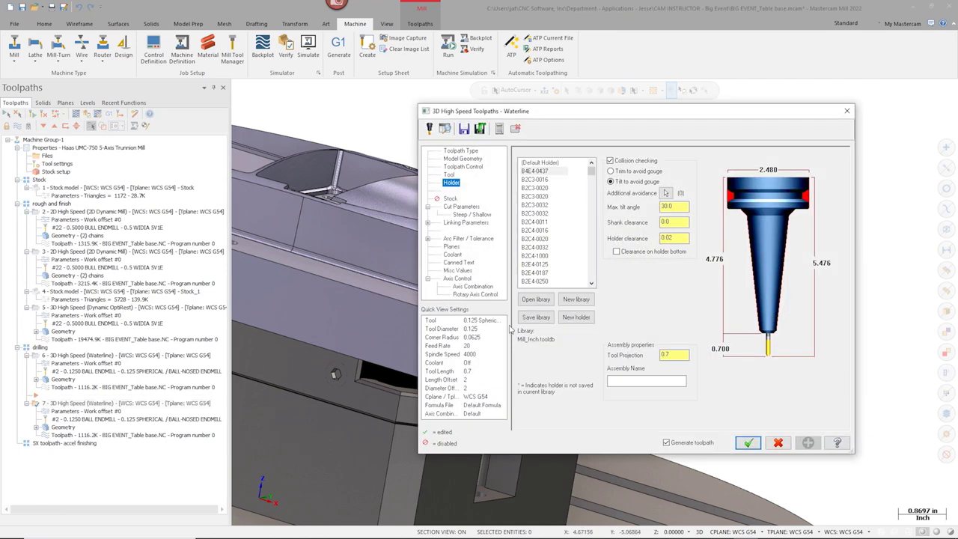
click(453, 247)
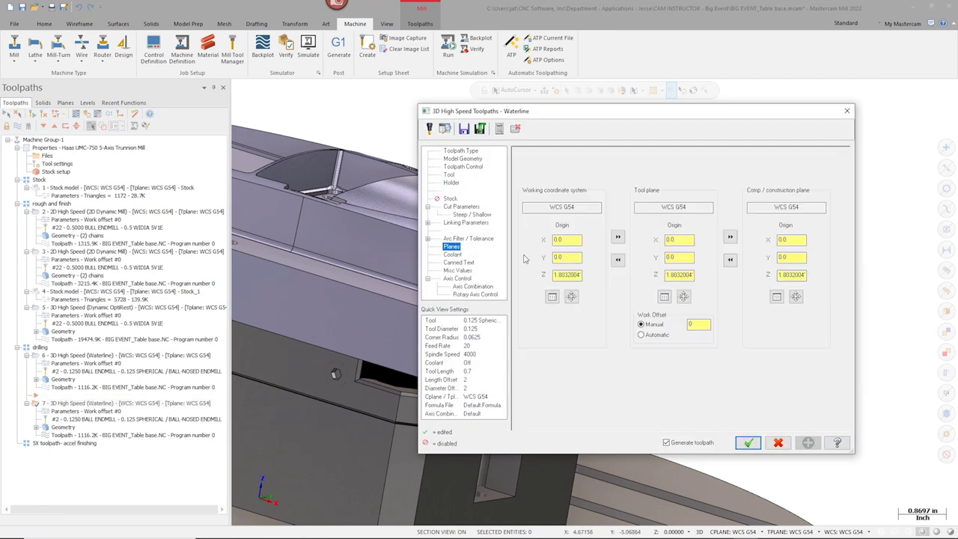
click(664, 297)
drag(177, 191, 177, 170)
click(30, 186)
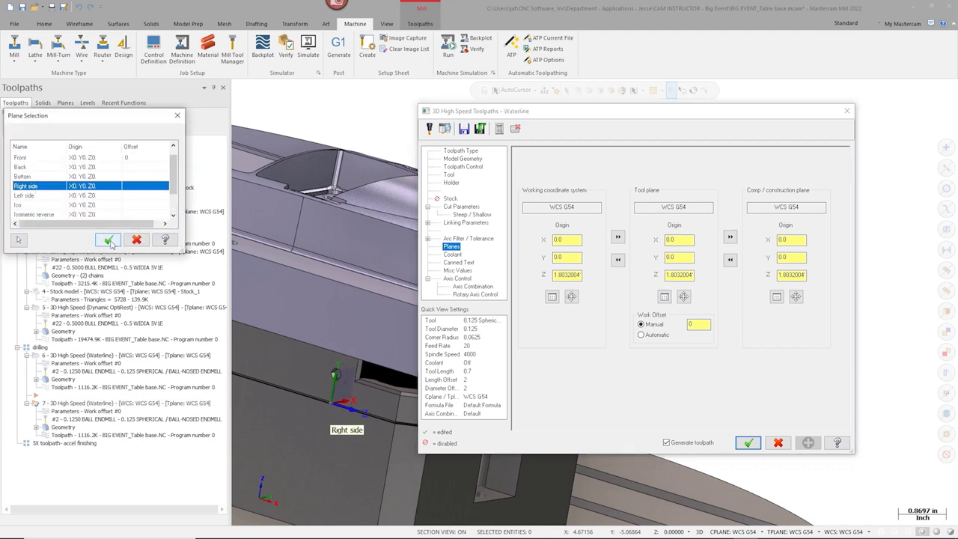
click(107, 240)
click(730, 238)
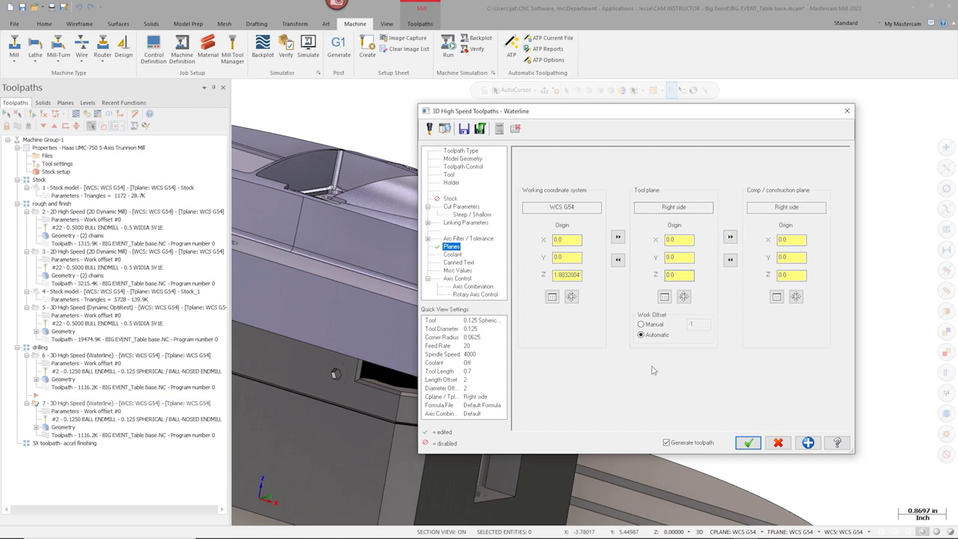
Step: Change the copied operation's finishing type to Raster and open its cut parameters
drag(662, 111, 699, 125)
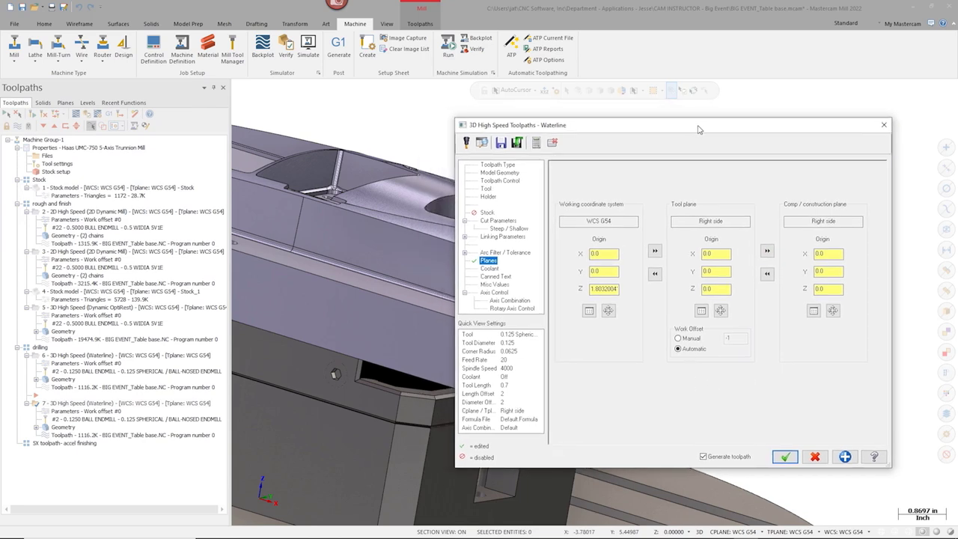
drag(607, 126, 836, 133)
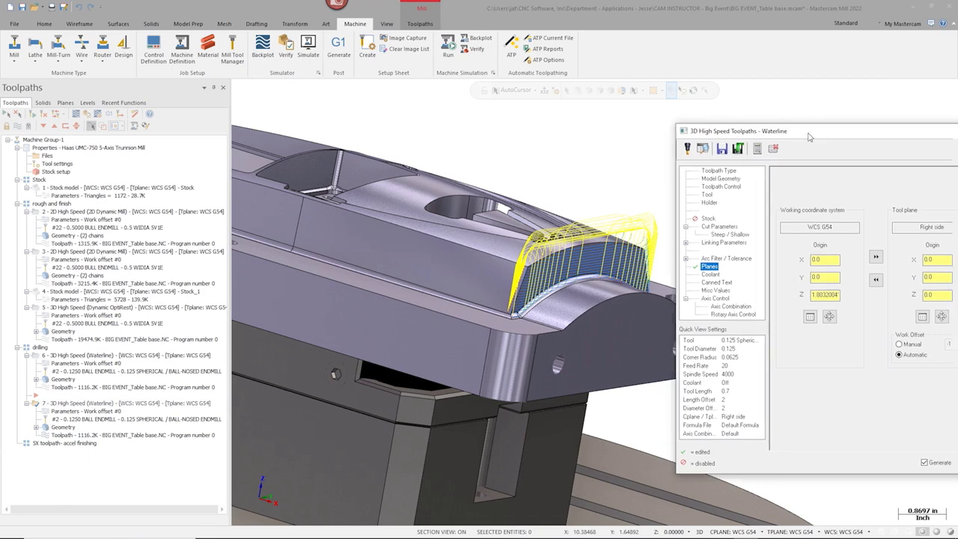
click(523, 177)
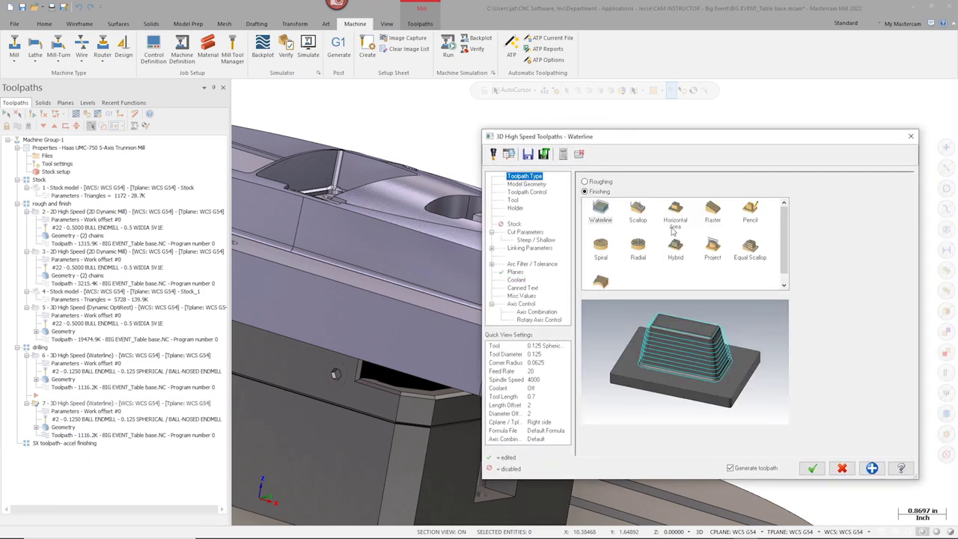
click(712, 213)
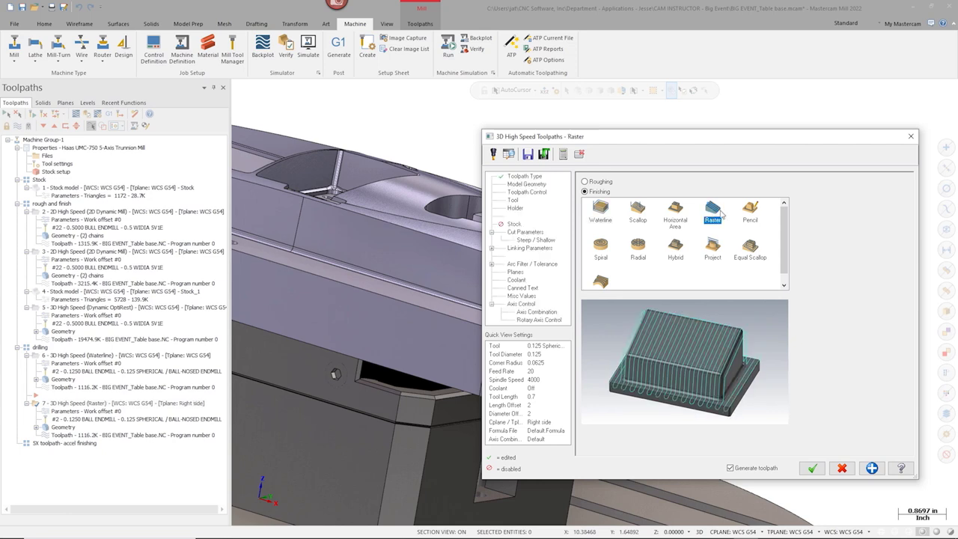
click(520, 232)
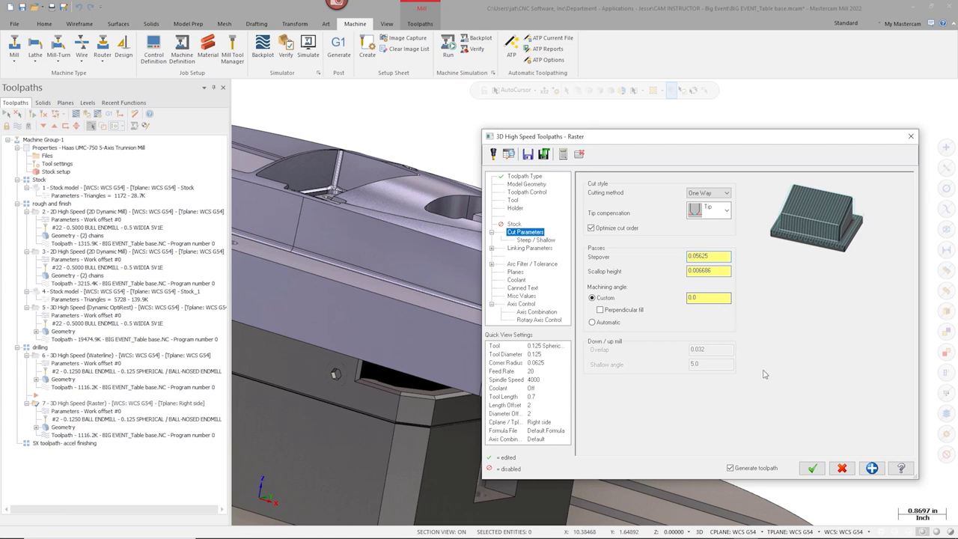
Step: Review the Raster operation's cut parameters and model geometry against the part, and accept them to generate the toolpath
drag(746, 139, 672, 133)
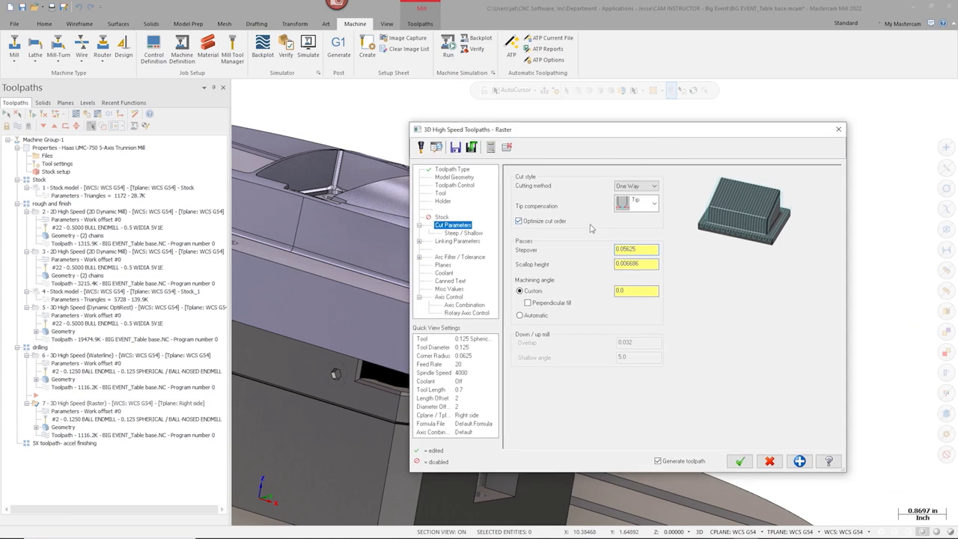
drag(636, 136, 897, 177)
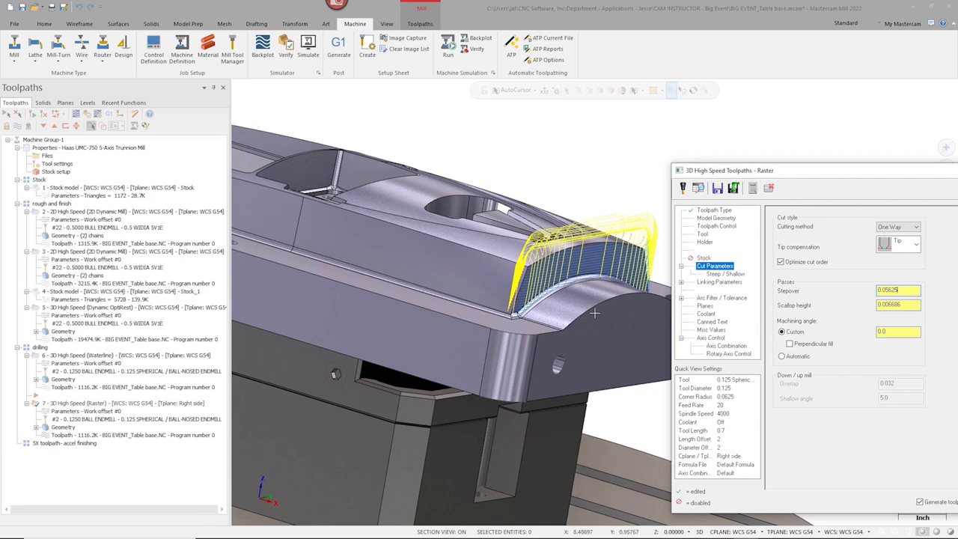
drag(799, 178, 599, 110)
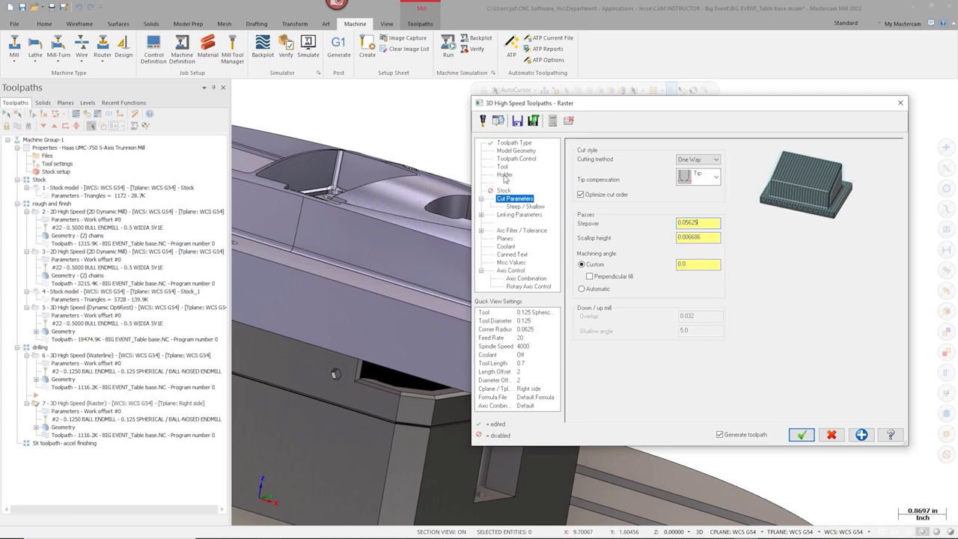
click(520, 152)
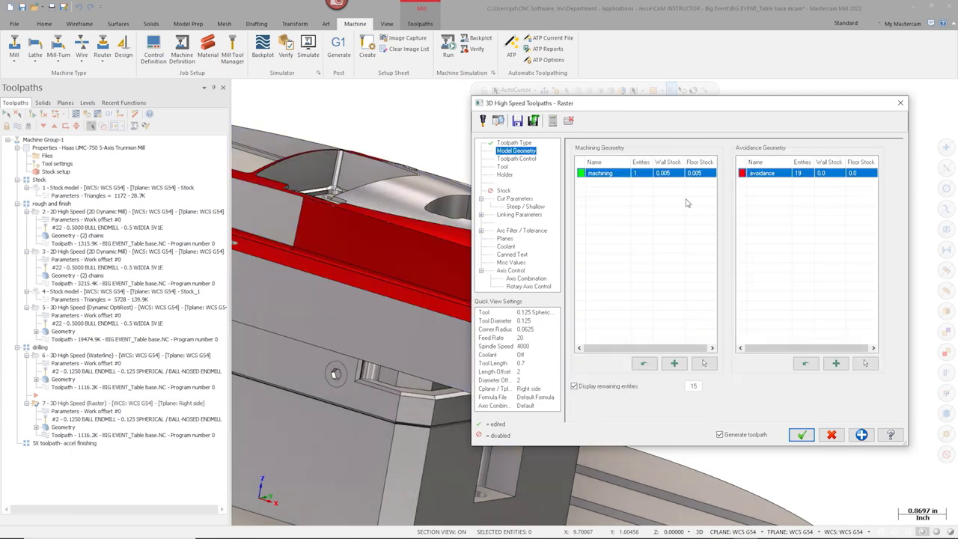
drag(703, 102, 572, 103)
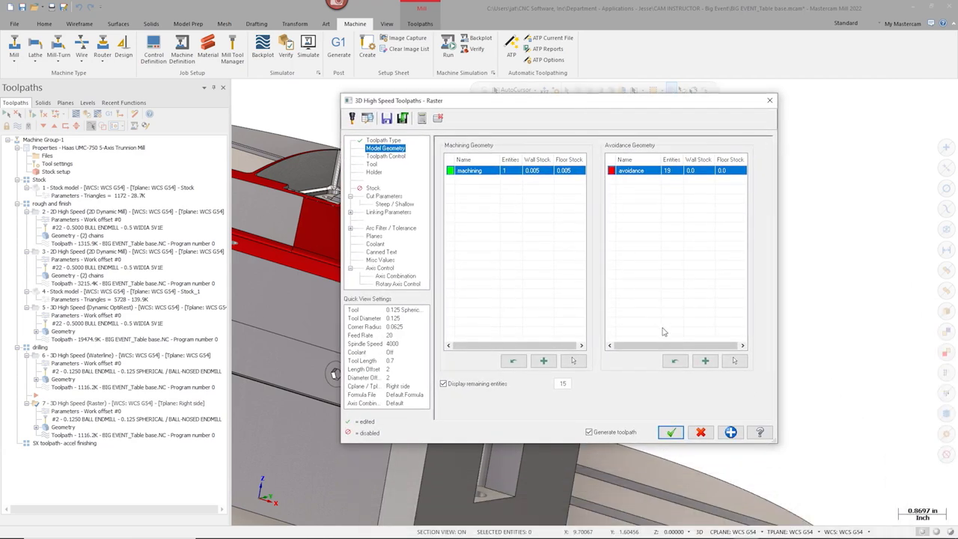
click(671, 434)
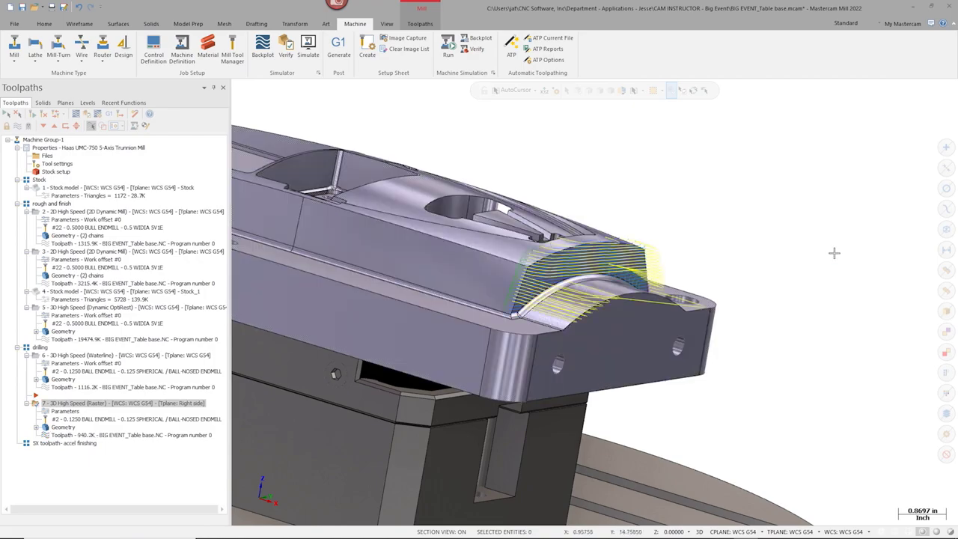
Step: Backplot the Raster toolpath, scrub through the tool and holder motion from the side, and close the backplot
middle_drag(795, 288, 249, 306)
click(76, 114)
drag(409, 89, 557, 105)
middle_drag(369, 385, 422, 363)
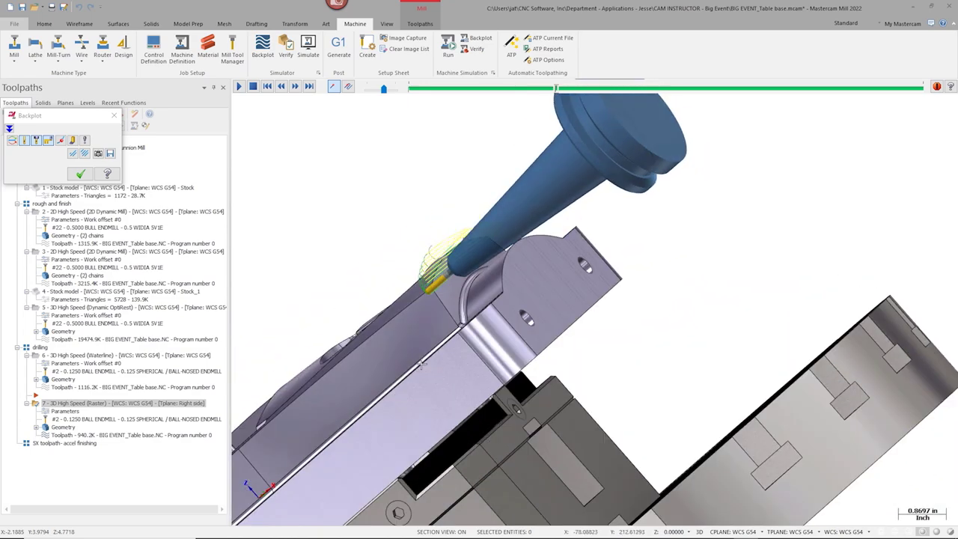
mouse_move(555, 89)
mouse_down()
mouse_move(663, 99)
mouse_move(694, 89)
mouse_move(827, 89)
mouse_up()
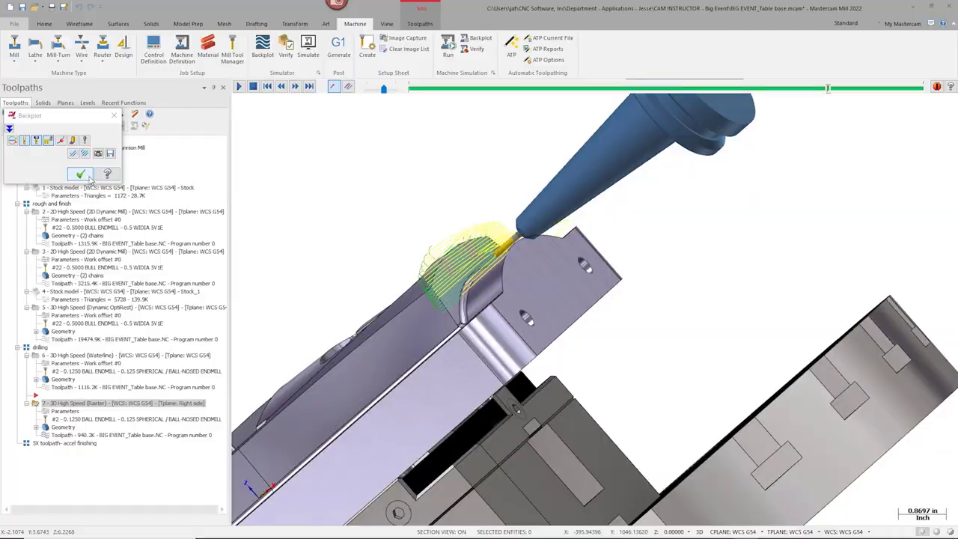
click(83, 174)
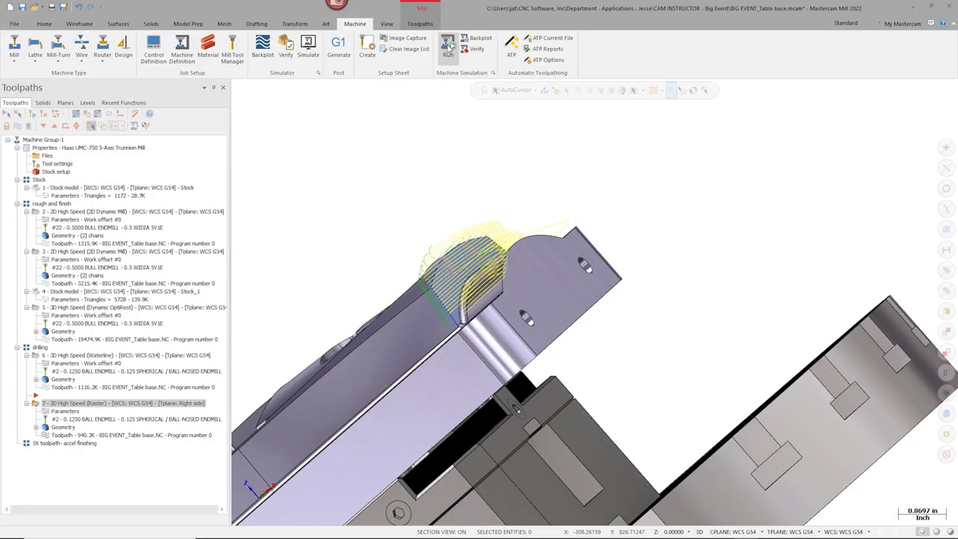
Step: Run the Raster operation in Machine Simulation and watch the tilted table and tool, close up and from afar, at varied run speeds
click(448, 47)
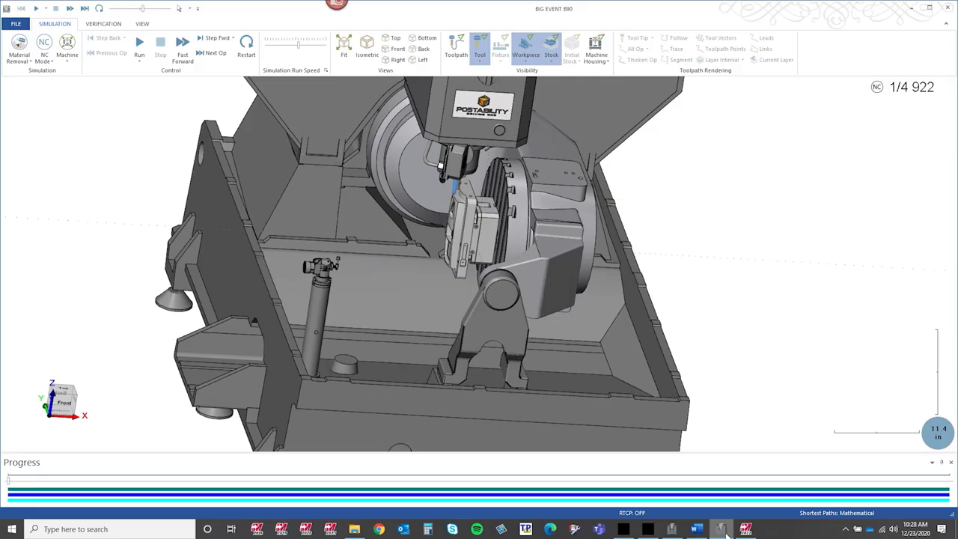
scroll(433, 290, up, 5)
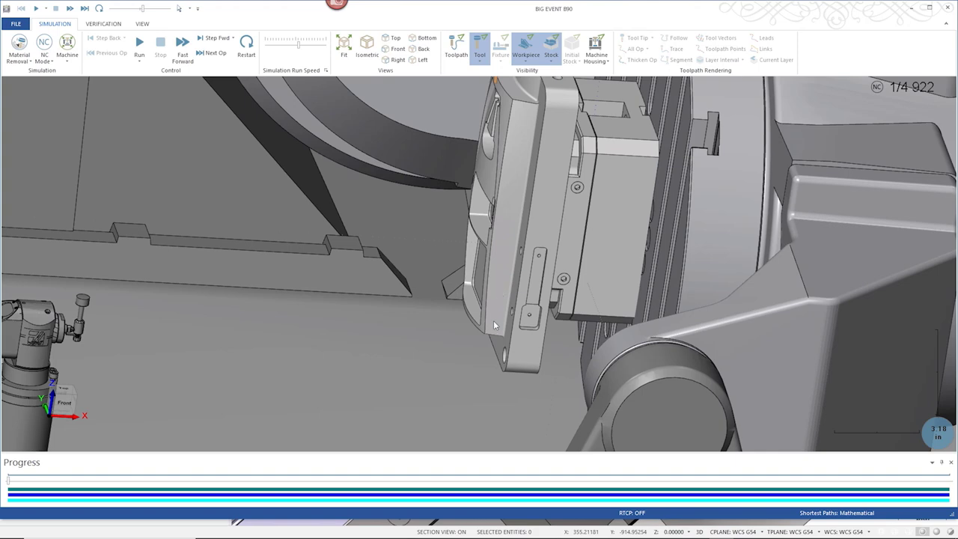
scroll(496, 213, down, 2)
scroll(496, 213, up, 3)
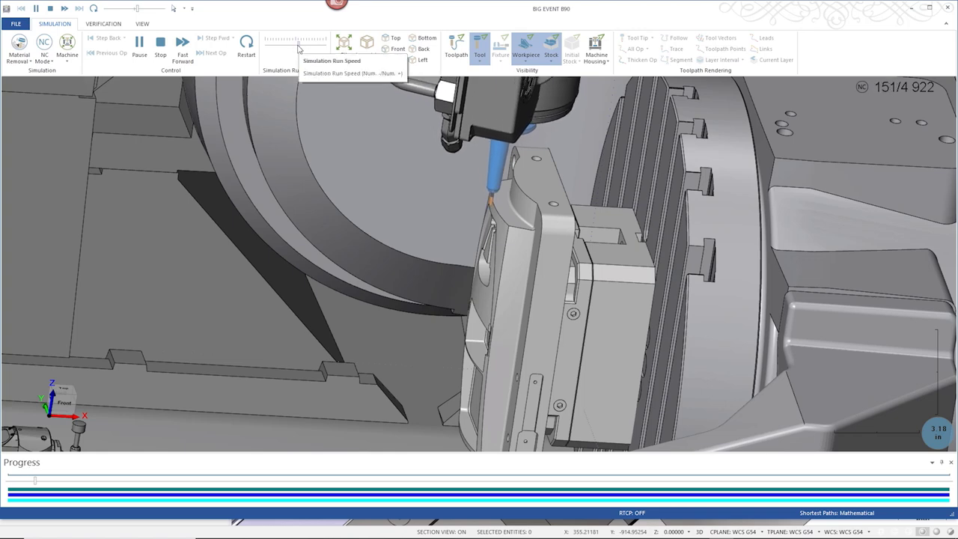
scroll(472, 247, down, 6)
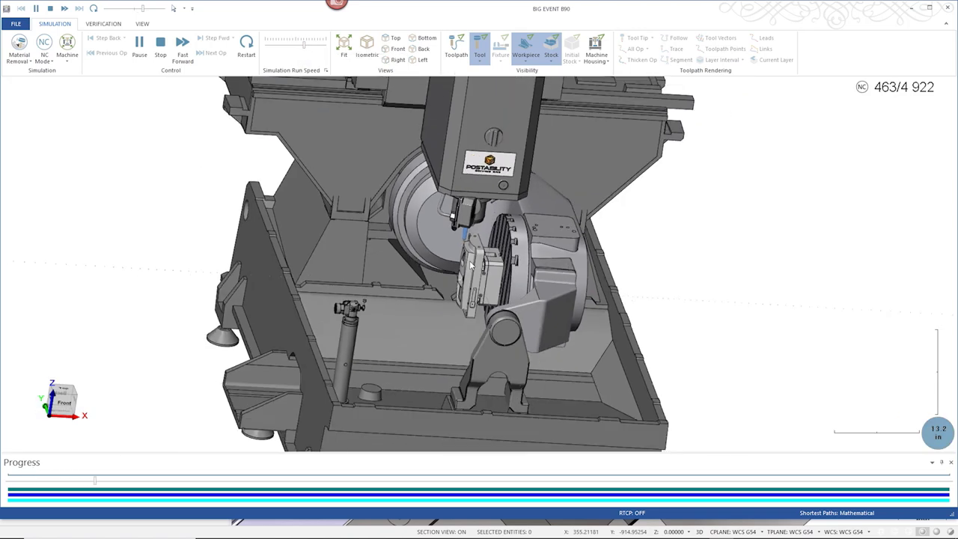
scroll(472, 246, up, 2)
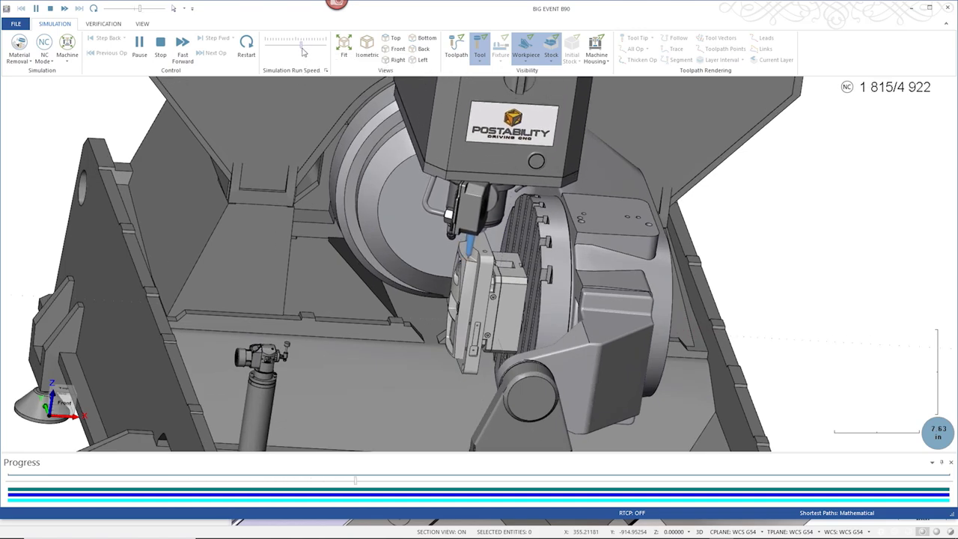
drag(298, 52, 296, 53)
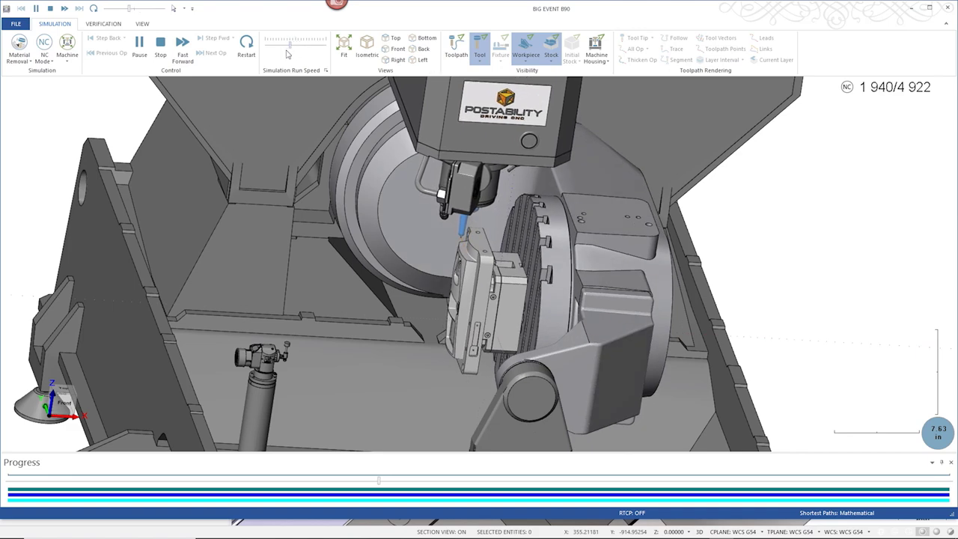
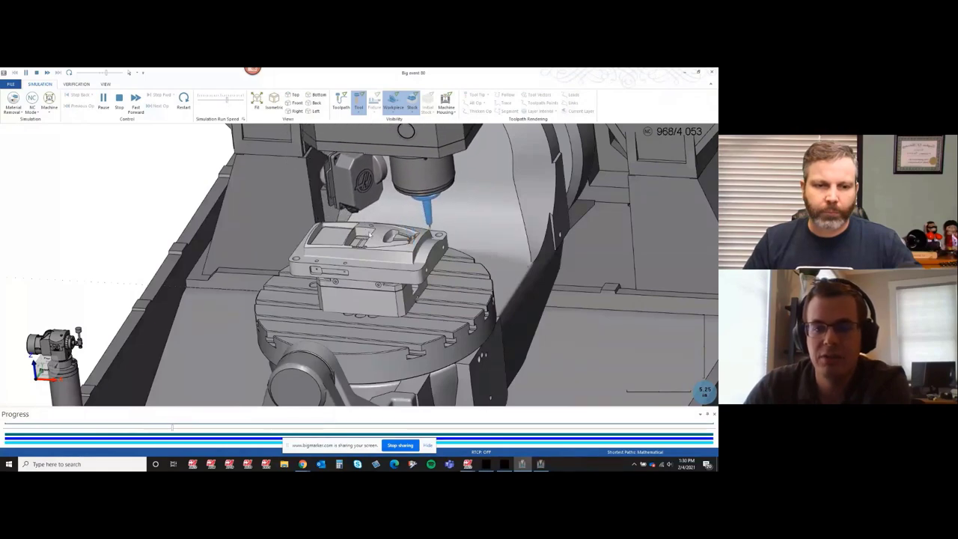
Step: Examine the tool, holder and table motion around the fixtured part in the machine simulation, in close-up and overall views
scroll(411, 249, up, 5)
scroll(411, 249, up, 5)
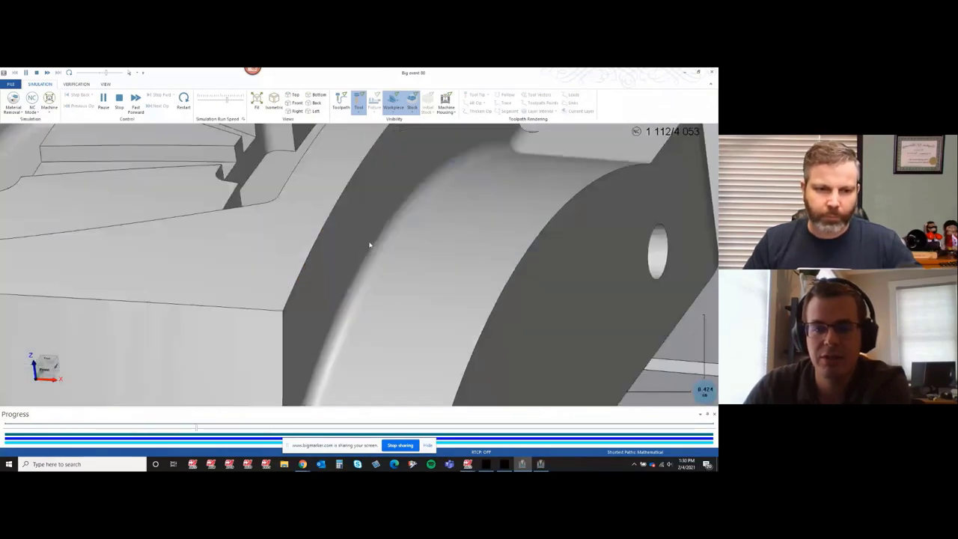
scroll(369, 244, down, 5)
scroll(374, 250, up, 2)
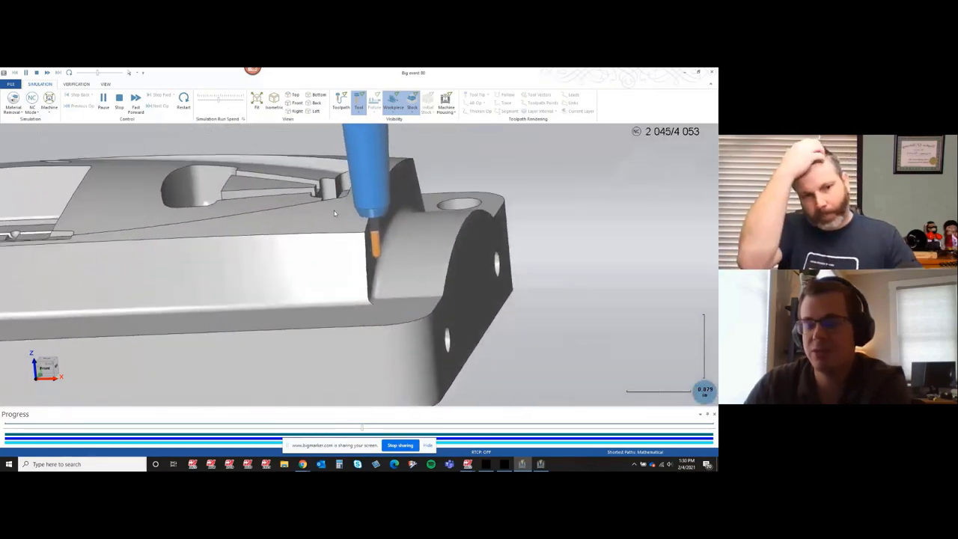
scroll(351, 262, down, 6)
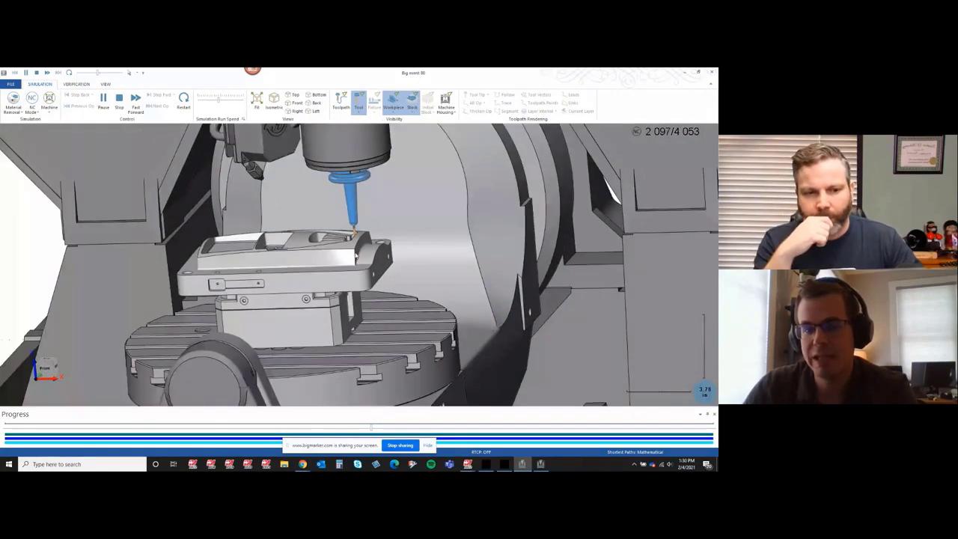
scroll(356, 256, up, 4)
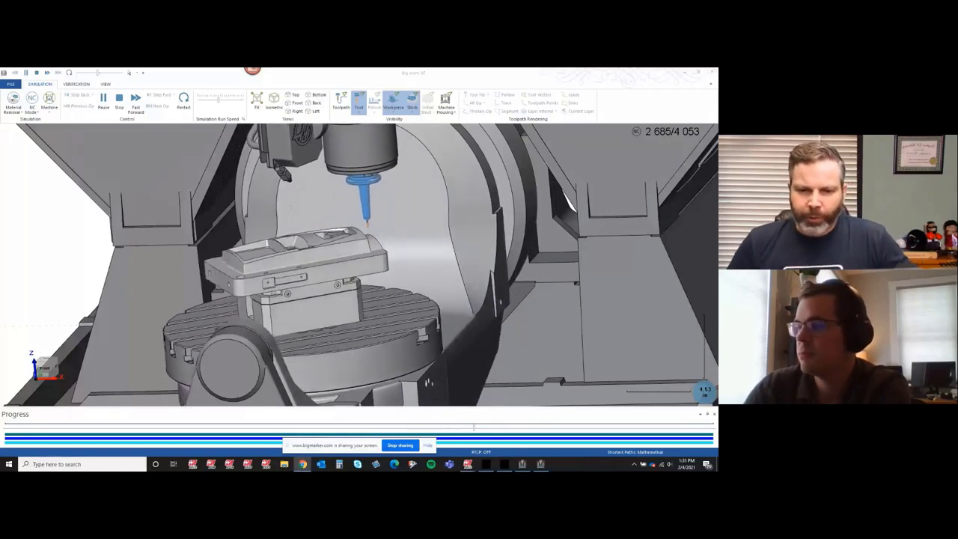
scroll(305, 234, up, 5)
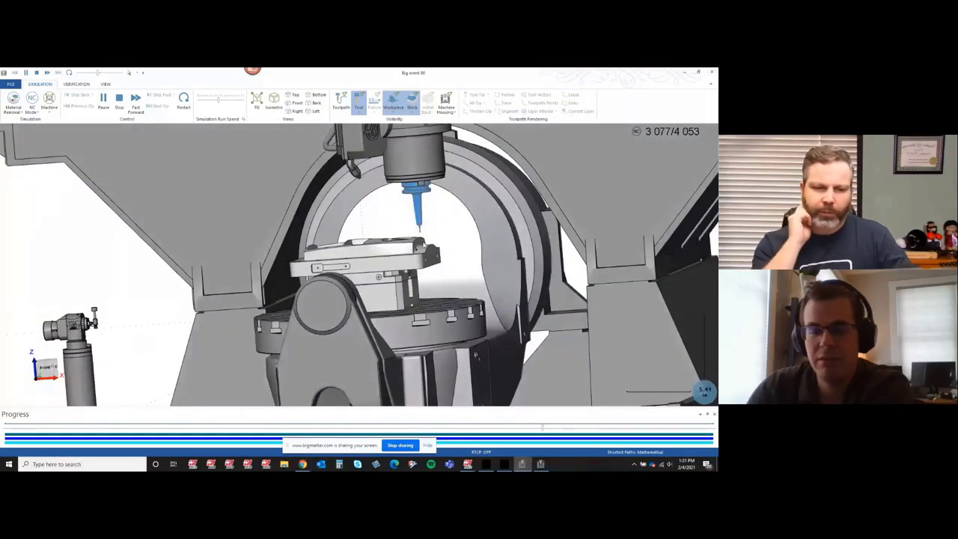
scroll(413, 259, up, 4)
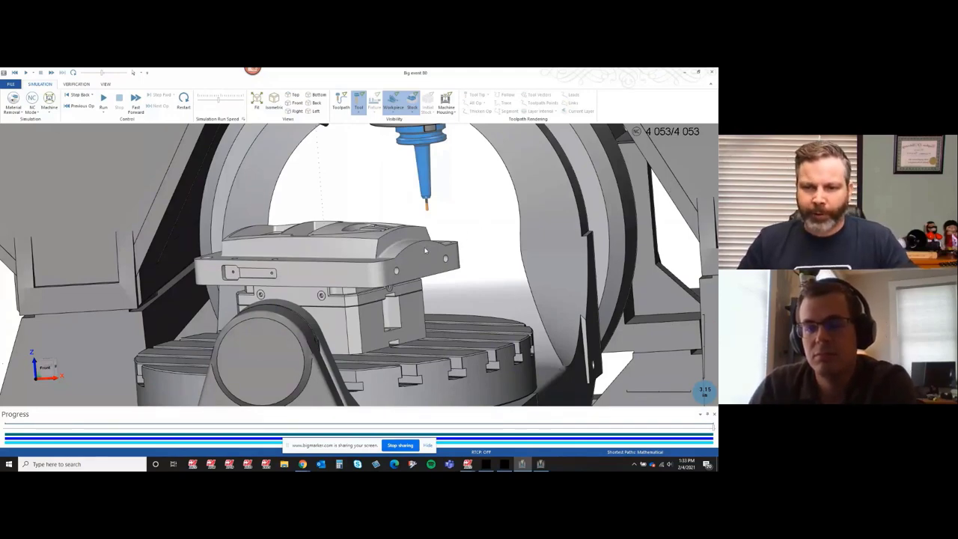
scroll(424, 252, down, 3)
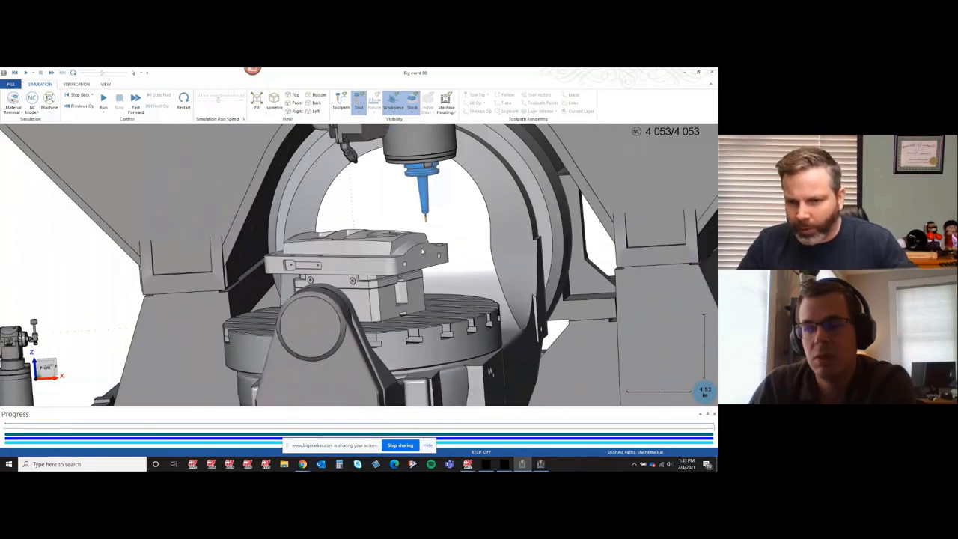
scroll(421, 252, down, 2)
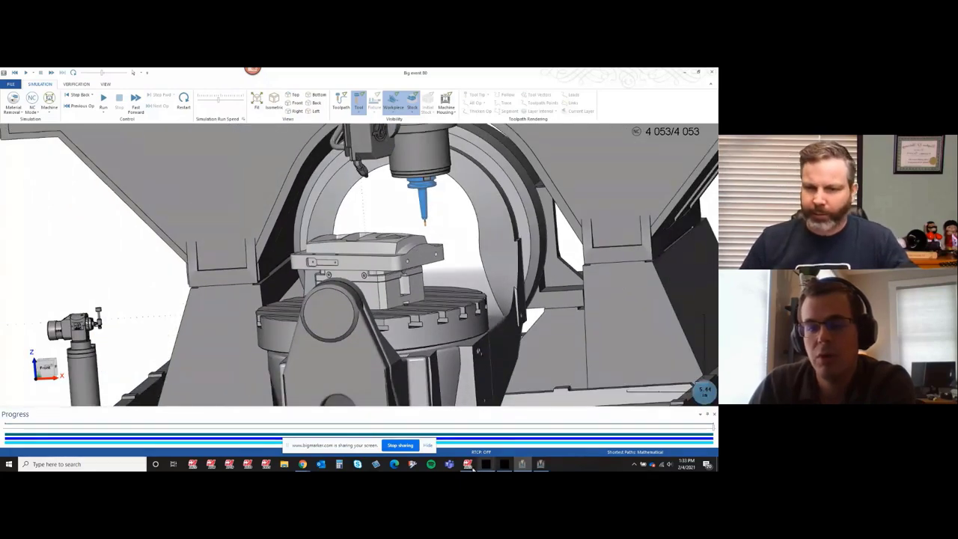
Step: Switch to the Mastercam window with the finished toolpath file and accept the open Waterline operation parameters
mouse_move(468, 465)
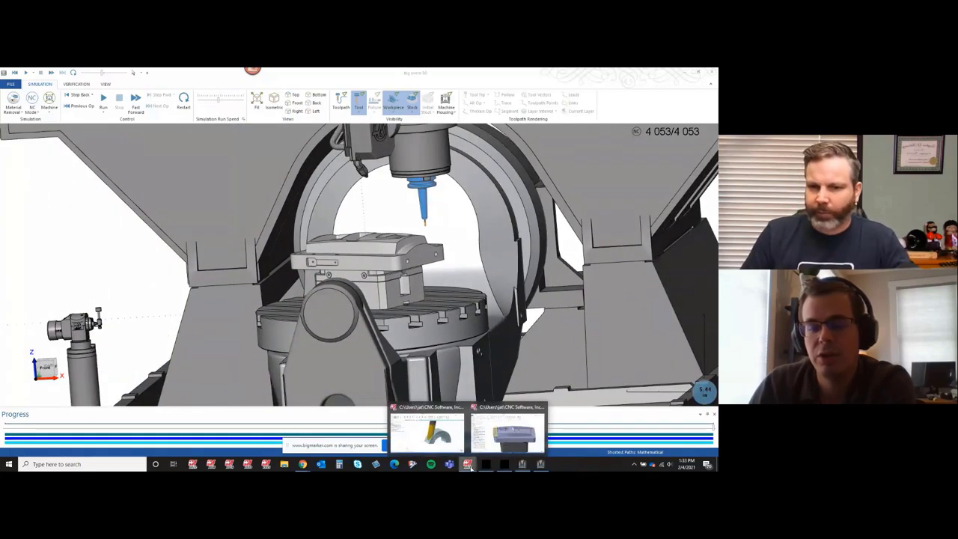
click(507, 423)
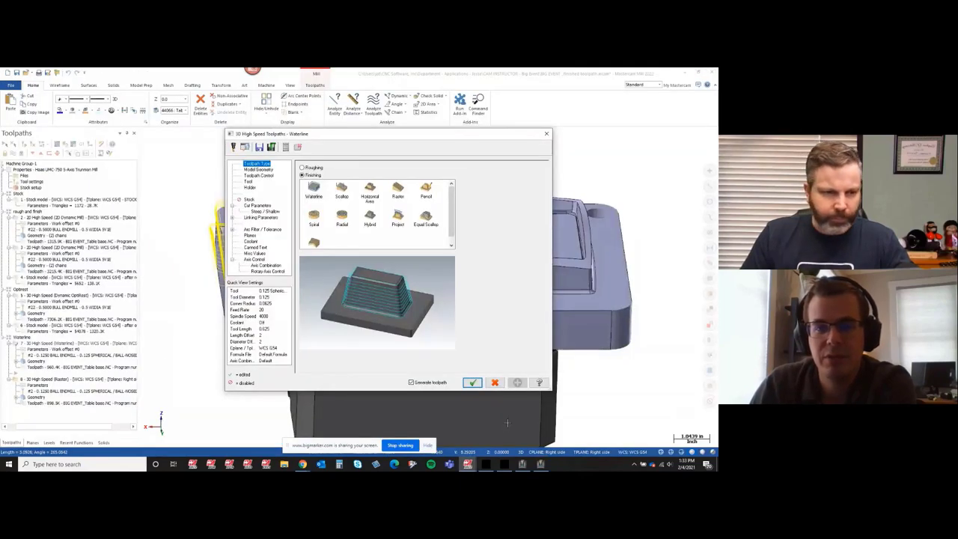
click(472, 382)
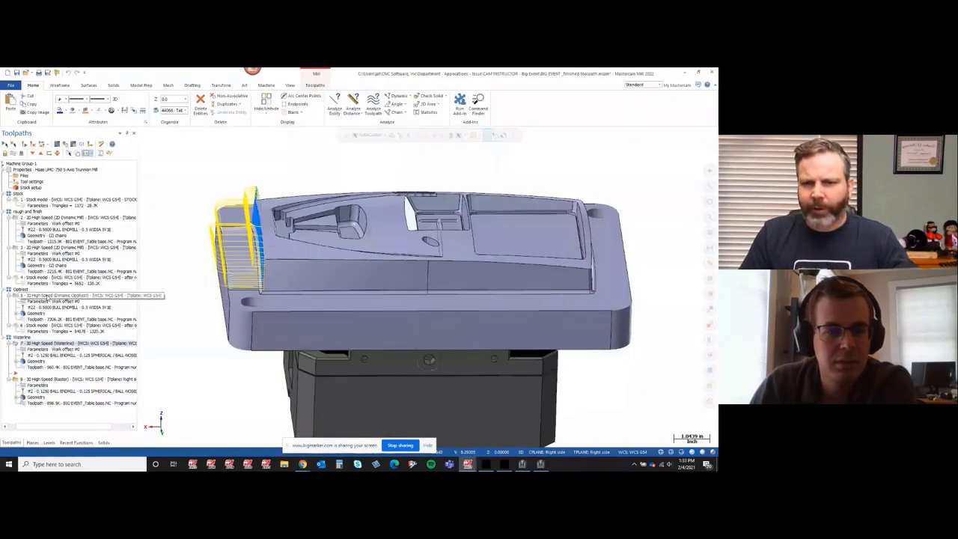
Step: Open the cut parameters of the Dynamic OptiRough operation in the Optirest group and set its cutting method to Zigzag
click(43, 305)
click(45, 302)
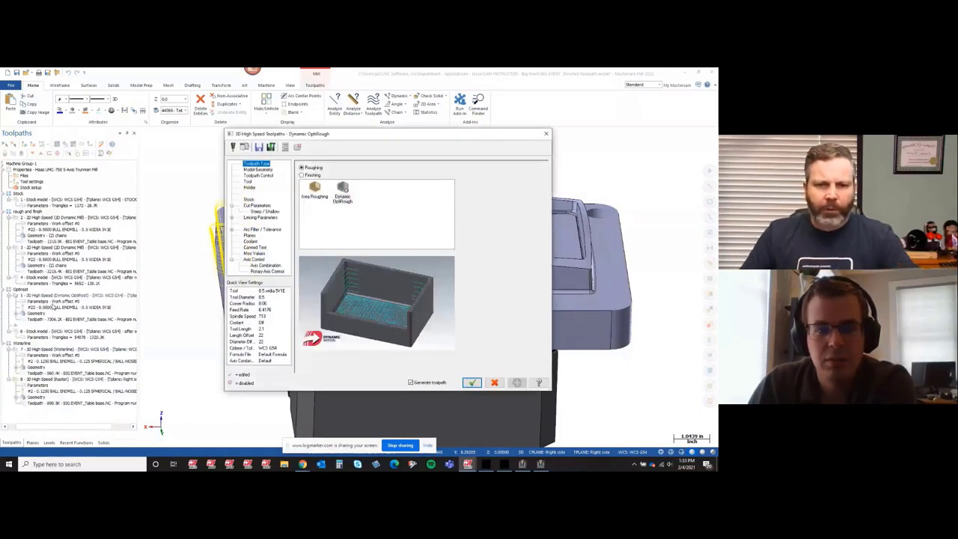
click(257, 205)
click(411, 176)
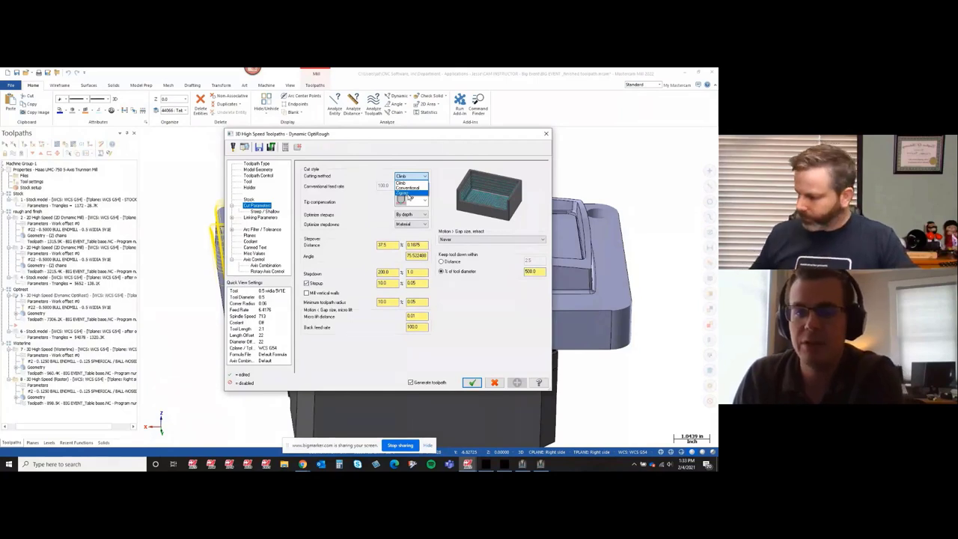
click(409, 194)
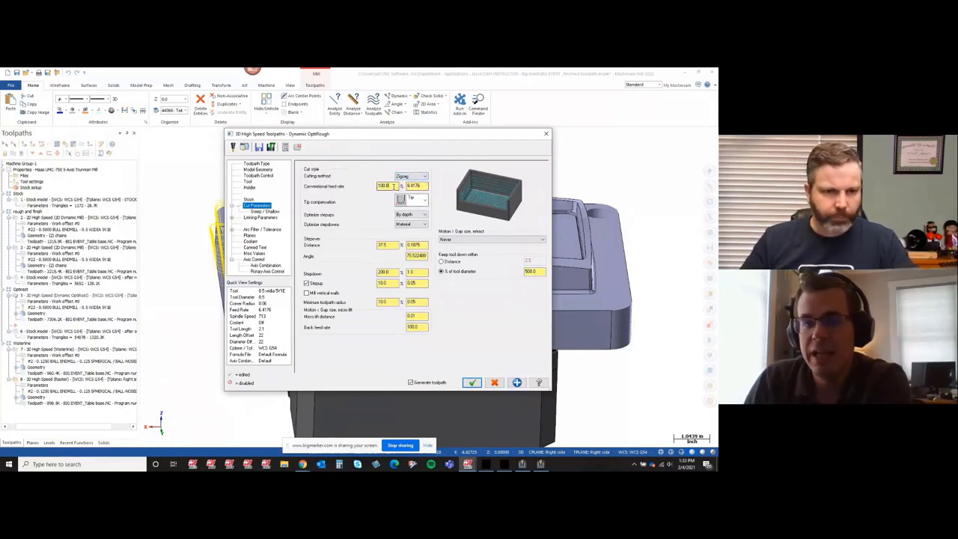
Step: Examine the conventional feed rate's percentage and feed values in the OptiRough cut parameters, moving the dialog aside to see the part
double_click(393, 186)
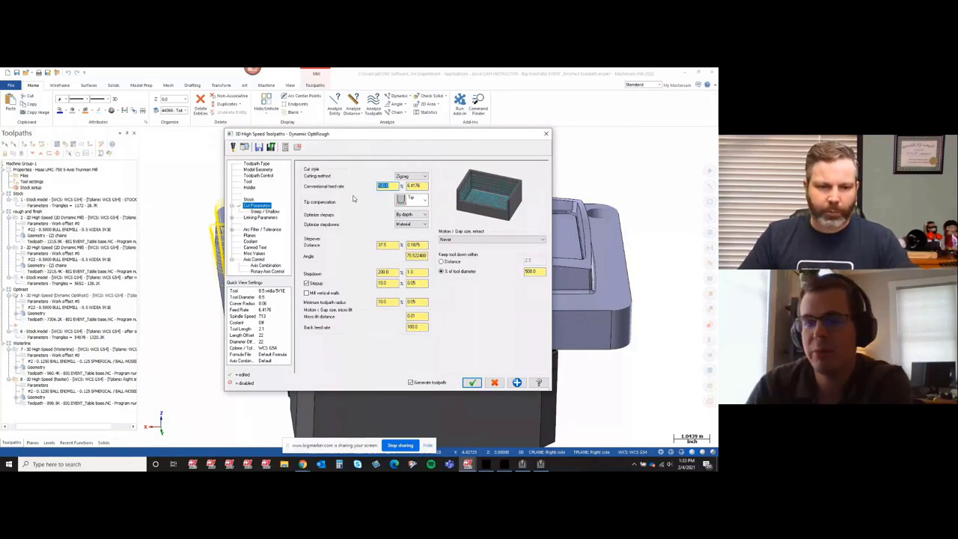
key(Tab)
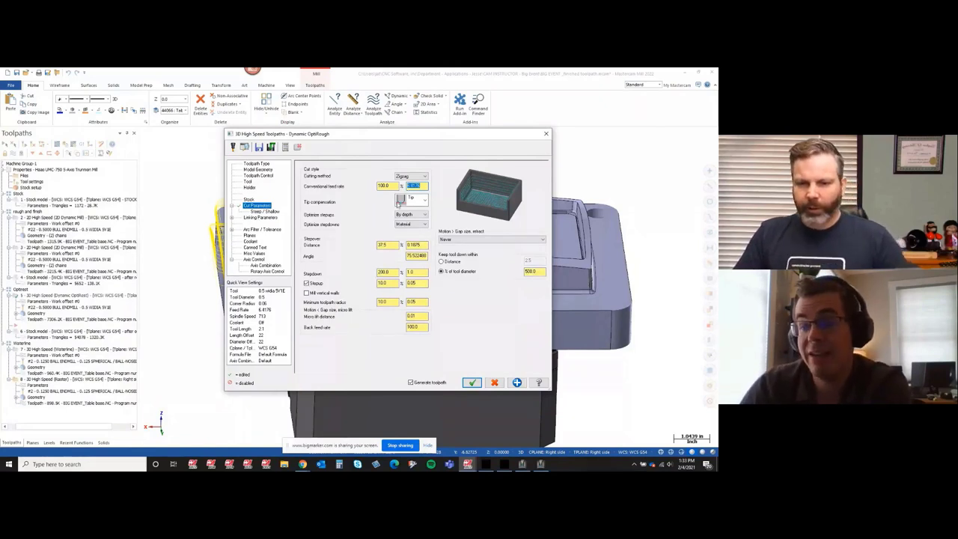
click(424, 186)
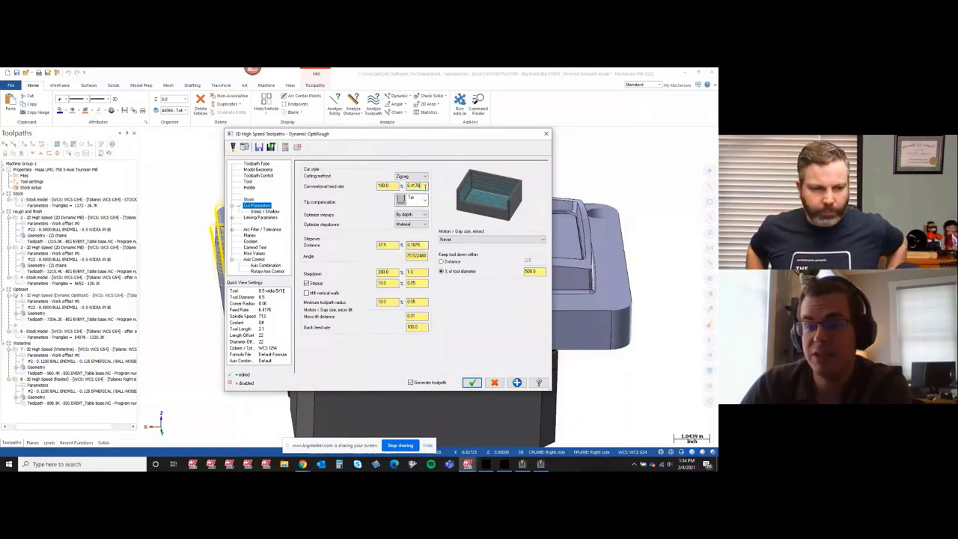
double_click(424, 186)
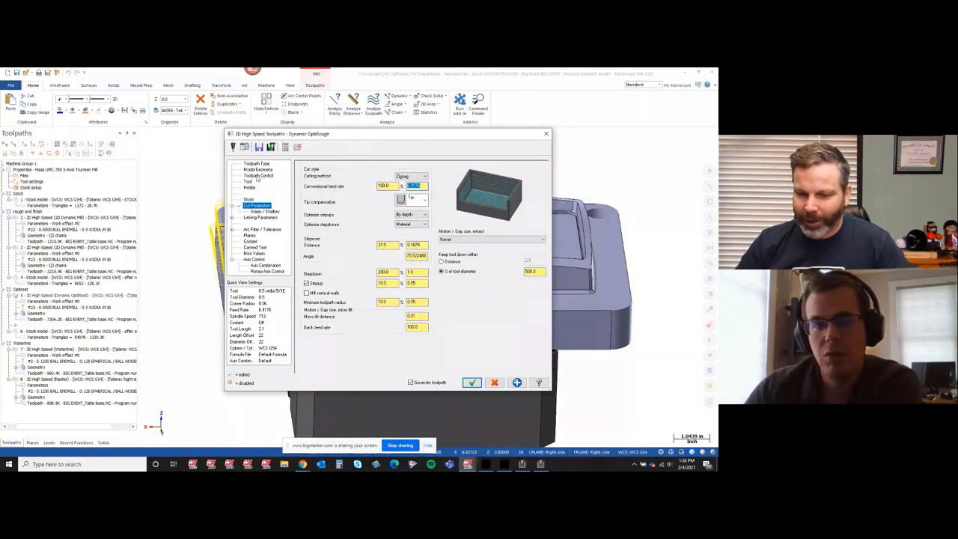
drag(523, 136, 463, 153)
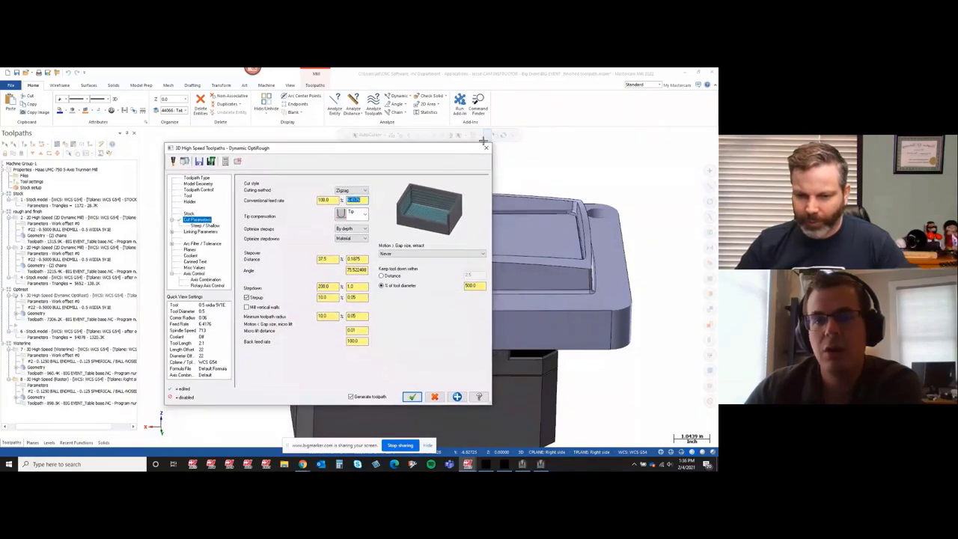
Step: Close the Dynamic OptiRough parameters and review the tool, holder and preview settings of Check Tool Reach, leaving it without running a check
click(487, 148)
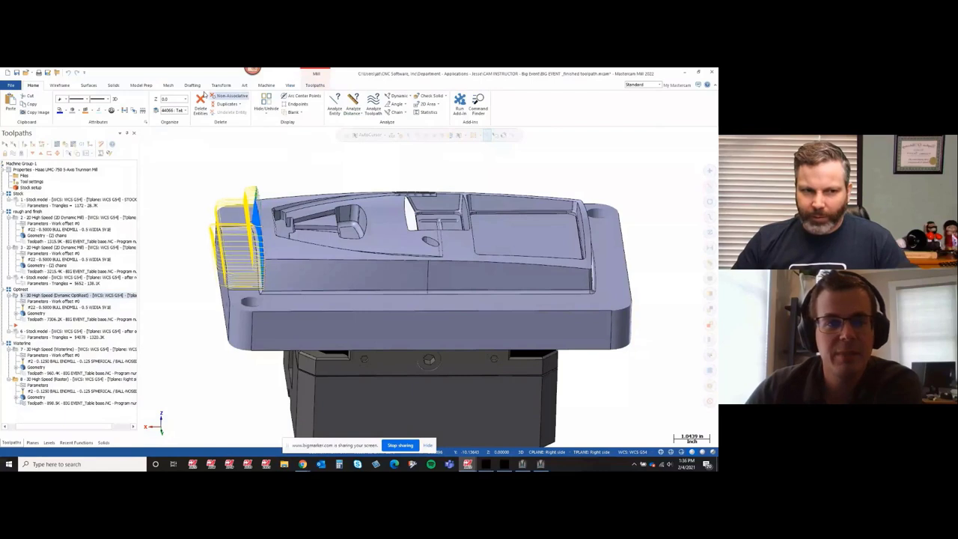
click(314, 85)
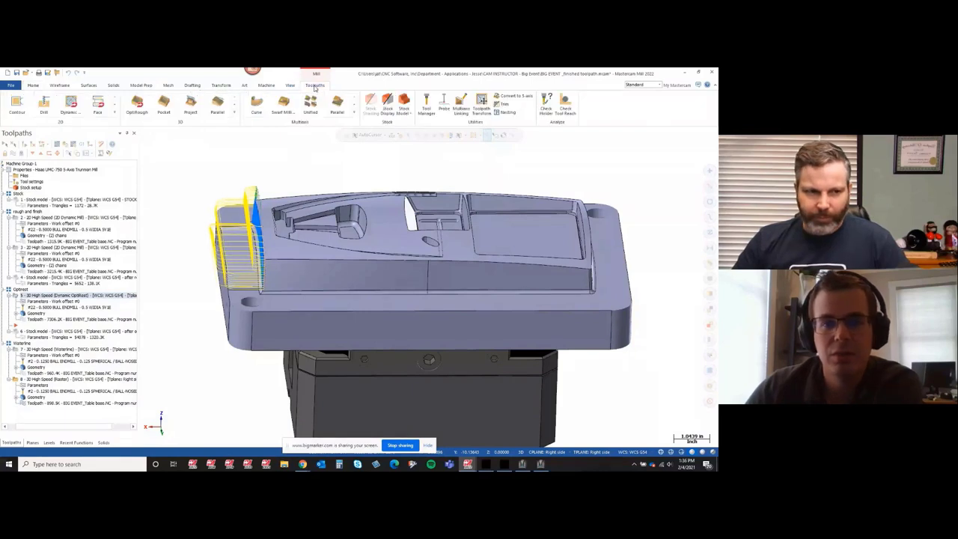
click(567, 109)
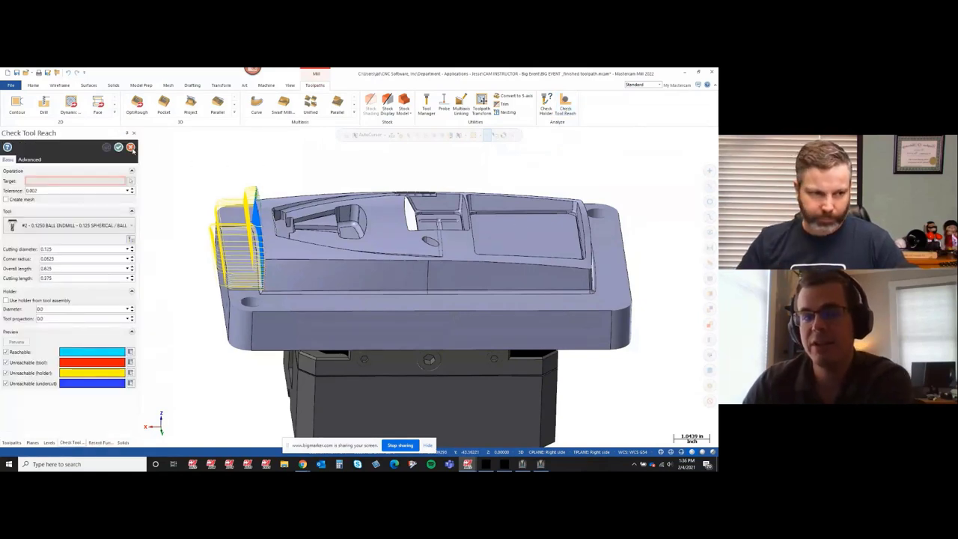
click(131, 147)
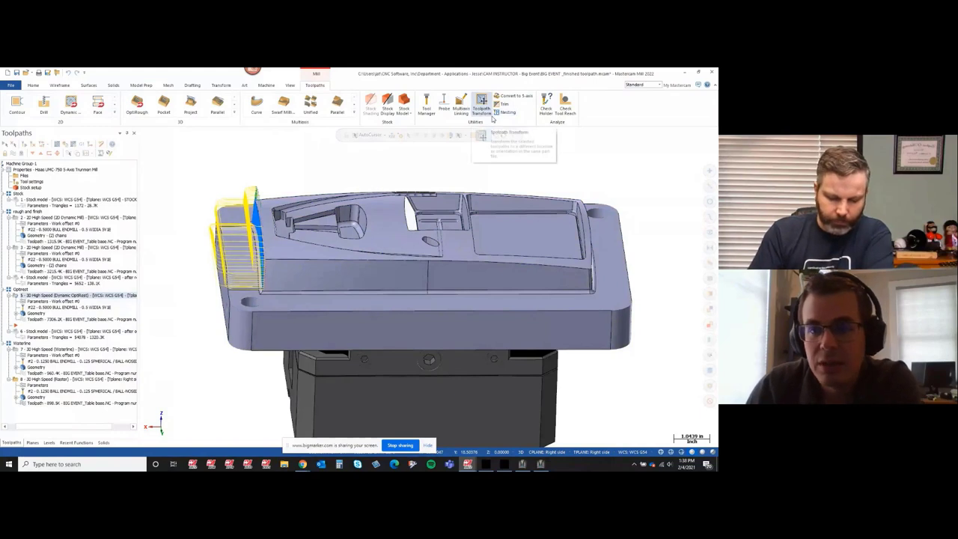
Step: Start a Convert to 5-axis toolpath with the 3D High Speed Waterline operation as its original toolpath
click(513, 96)
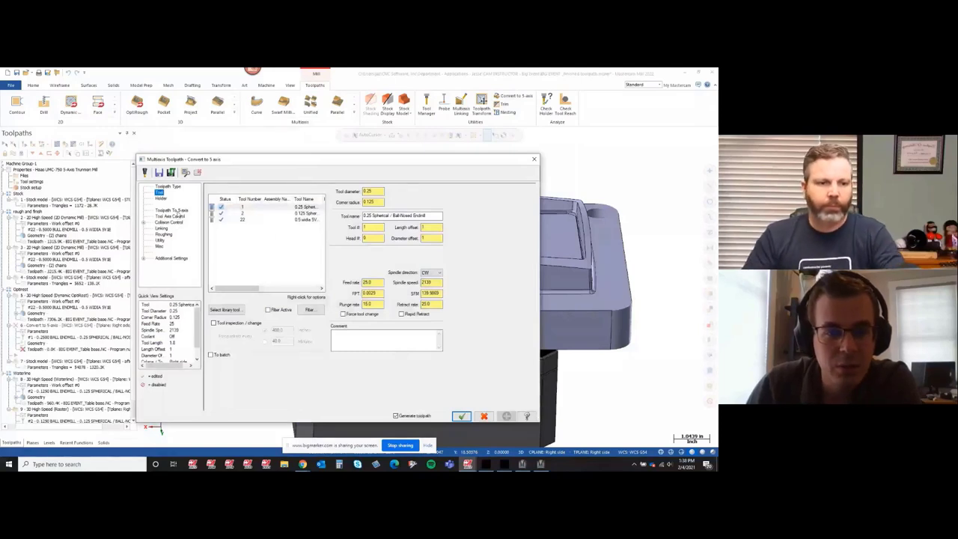
click(174, 211)
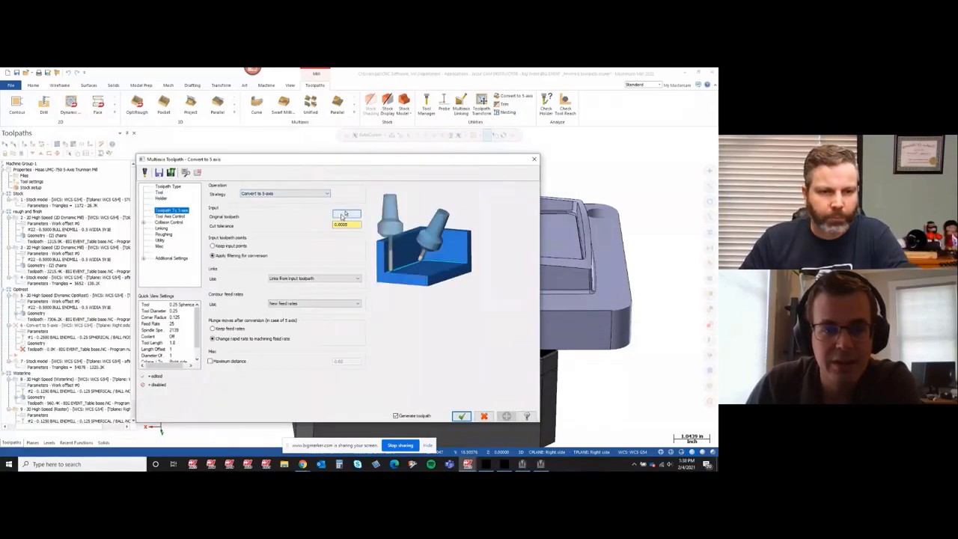
click(345, 214)
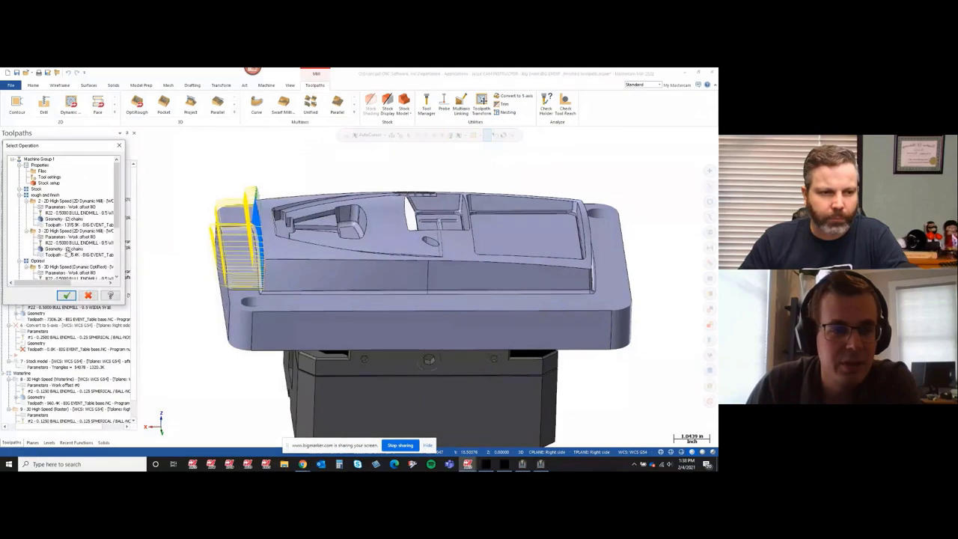
scroll(69, 224, down, 3)
click(69, 214)
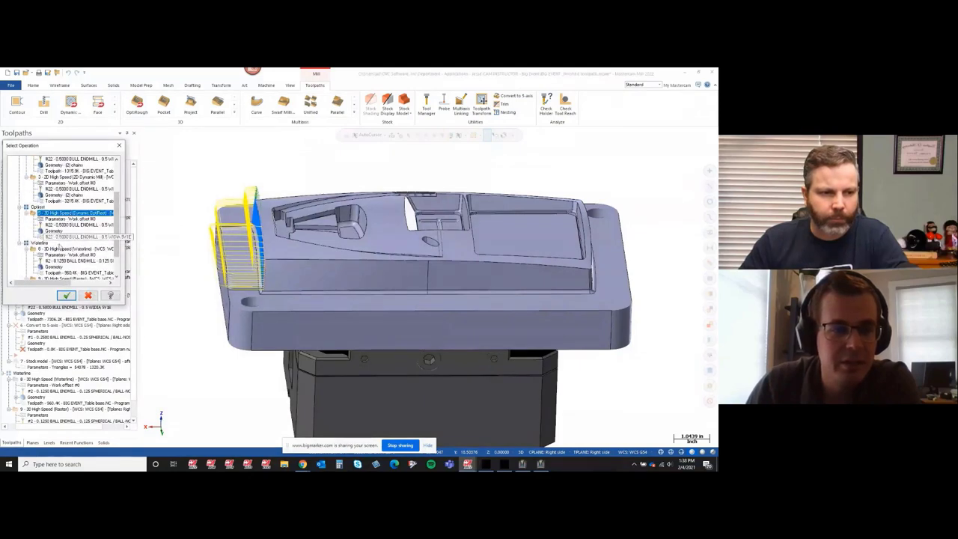
click(86, 250)
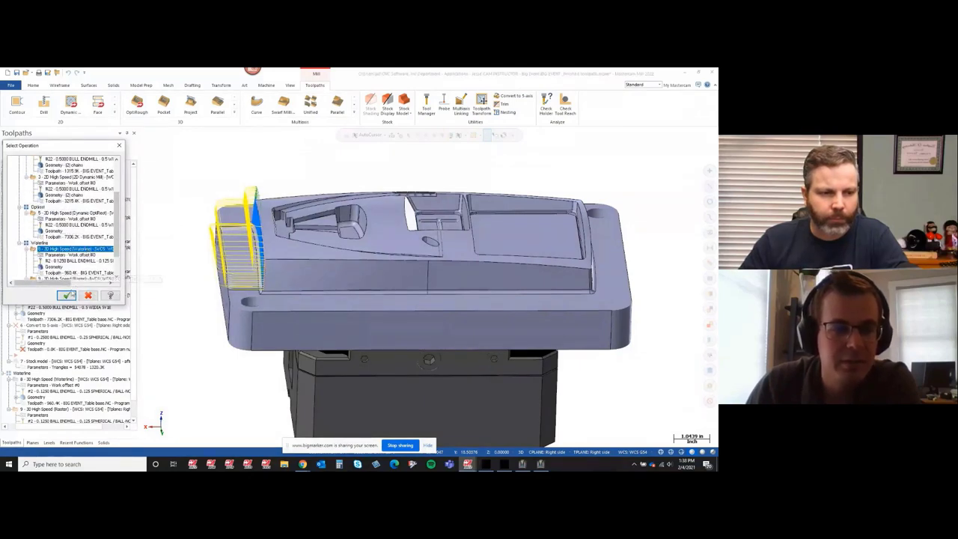
click(66, 294)
Step: Set the output format in the Convert to 5-axis tool axis control to 4 Axis
click(171, 216)
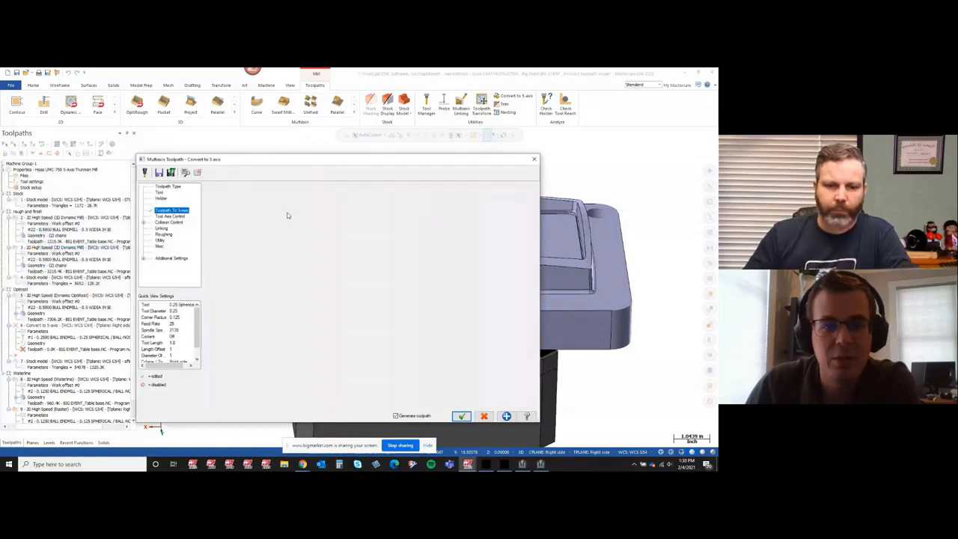
click(308, 190)
click(281, 202)
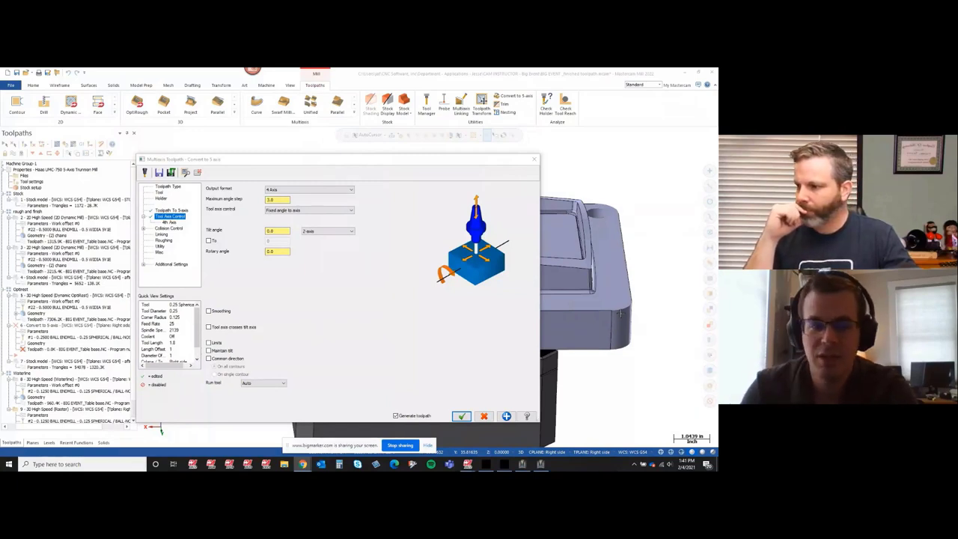
Step: Close the conversion parameters and delete the Convert to 5-axis operation from the Optirest group
click(534, 159)
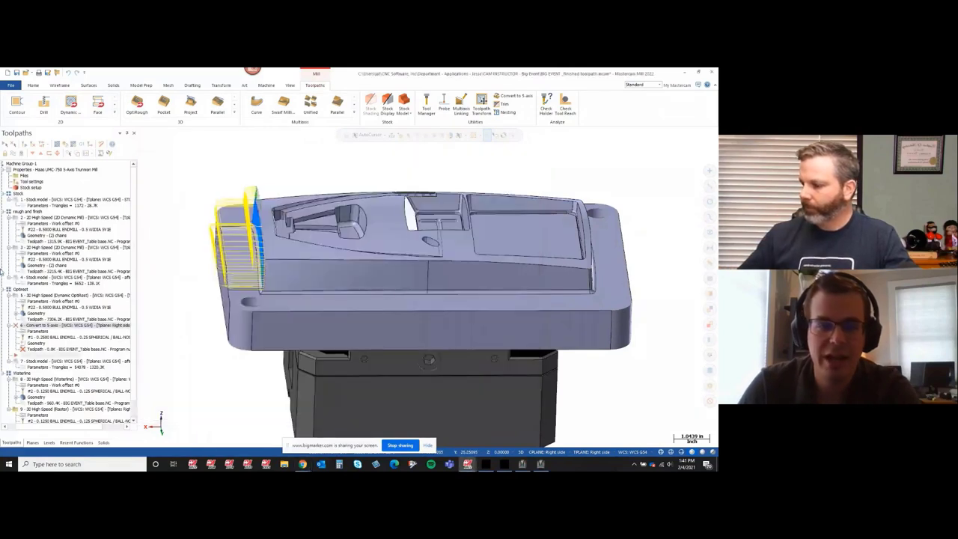
key(Delete)
click(362, 282)
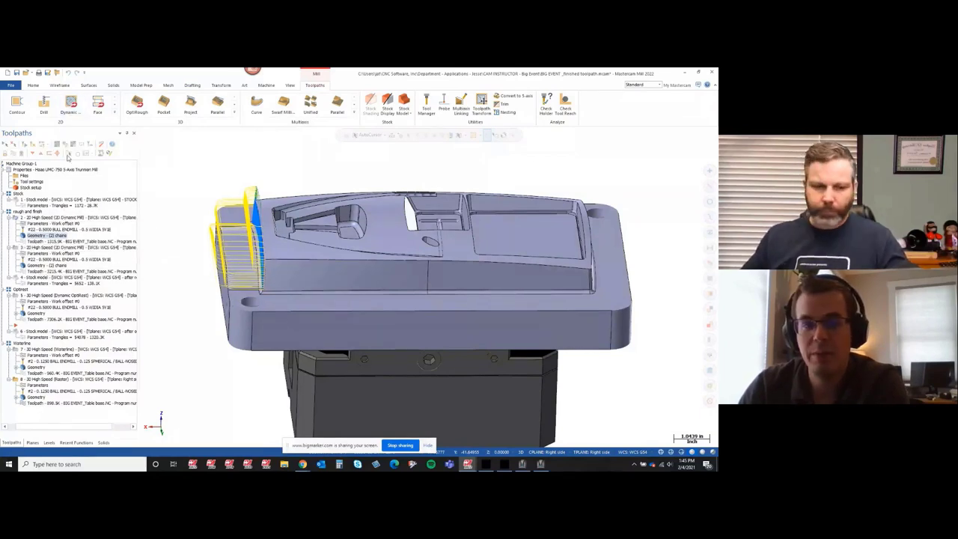
Step: Start a 2D Contour toolpath using the upper face of the part's base plate as chain geometry
click(16, 105)
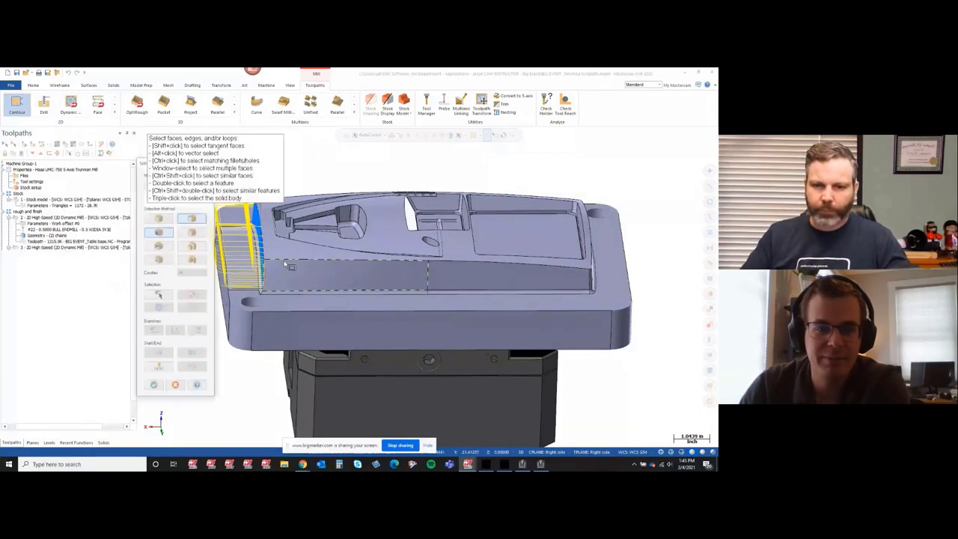
click(314, 302)
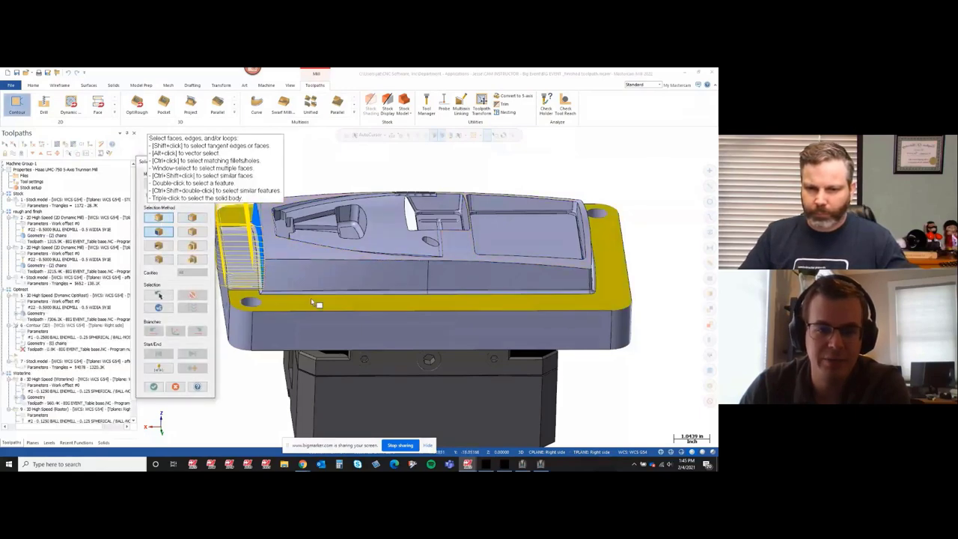
click(154, 387)
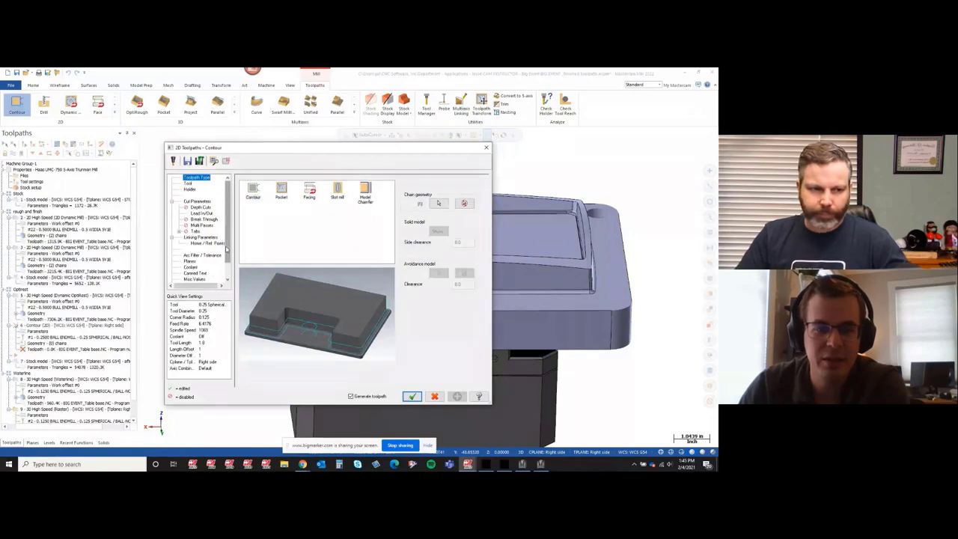
Step: Set the contour's rotary axis control to Axis substitution with Substitute X axis, and try accepting it without entering a rotary diameter
scroll(205, 274, down, 2)
click(205, 279)
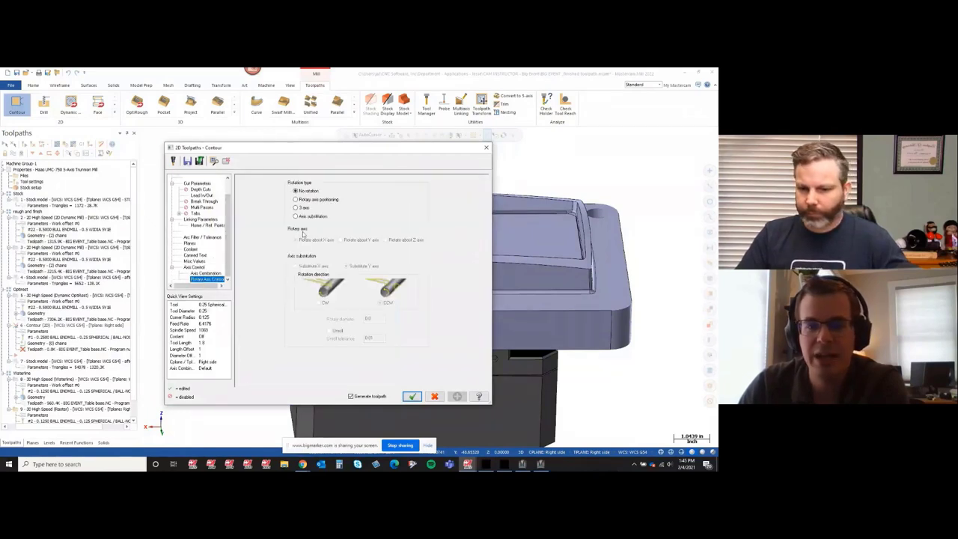
click(304, 218)
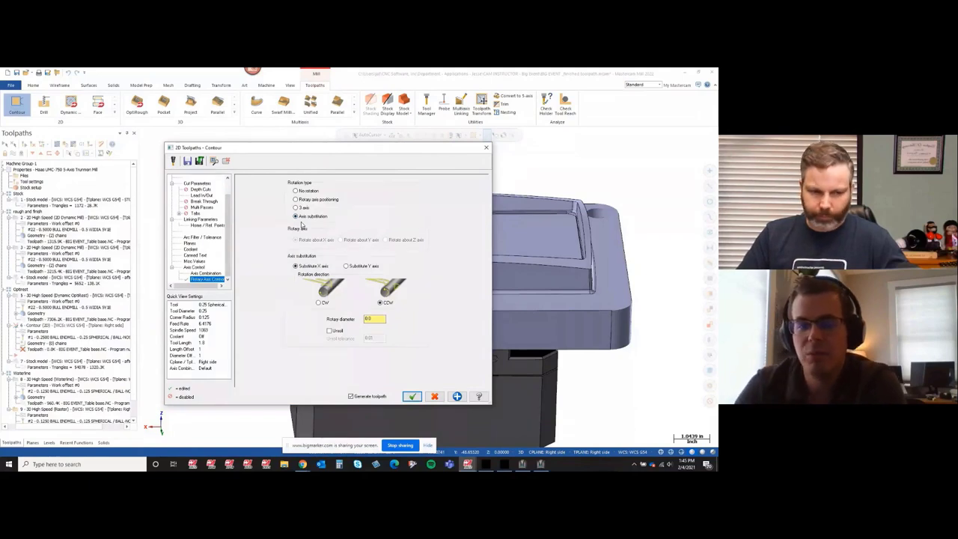
double_click(369, 319)
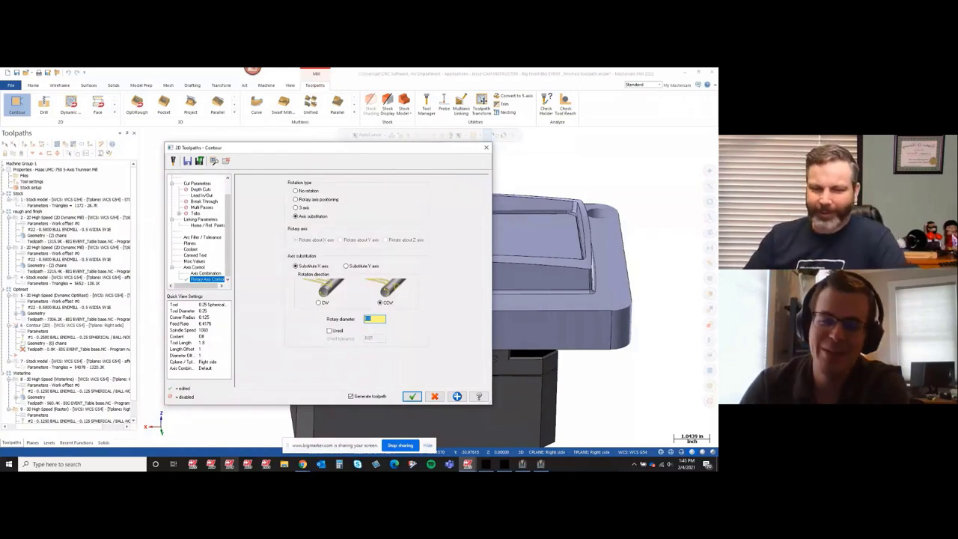
key(Return)
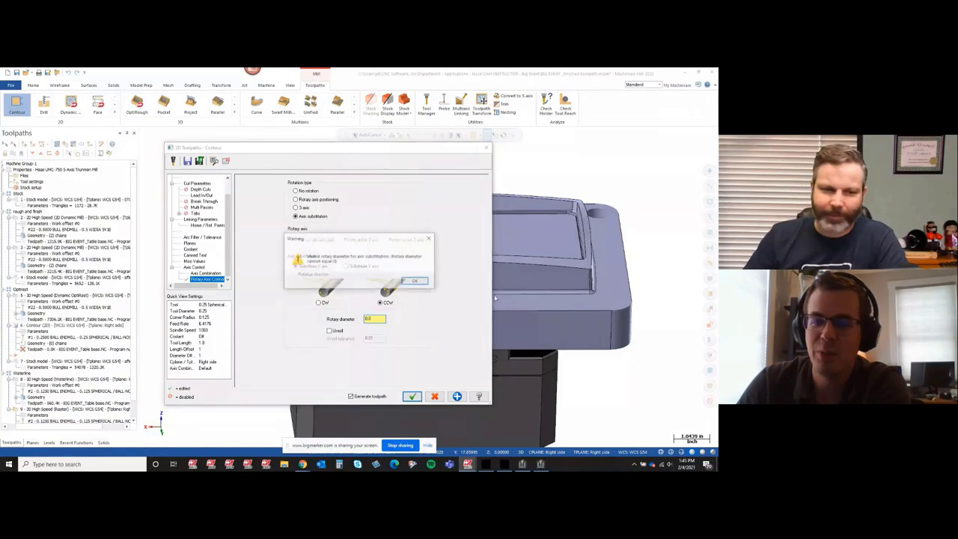
Step: Leave the Contour parameters and discard the new 2D Contour operation
click(416, 281)
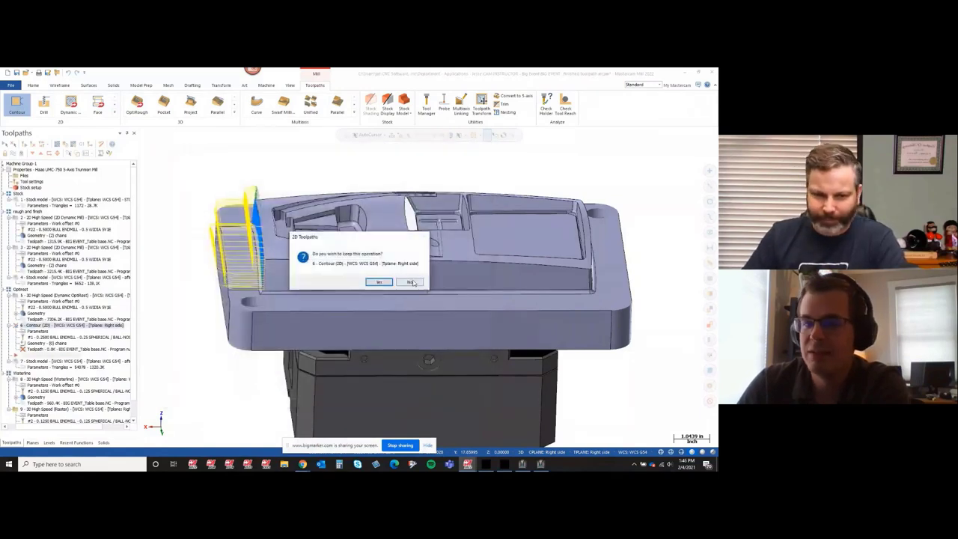
click(409, 282)
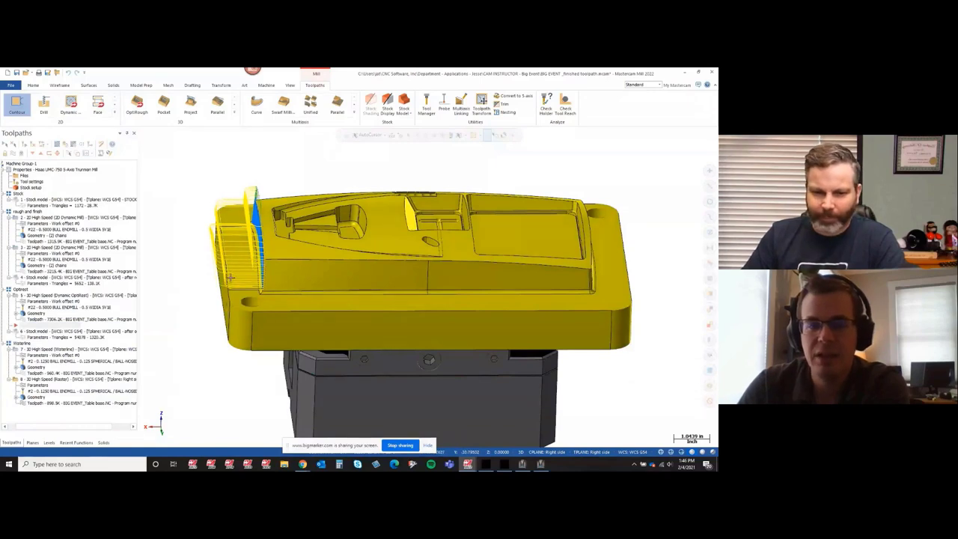
key(alt+3)
middle_drag(216, 254, 225, 288)
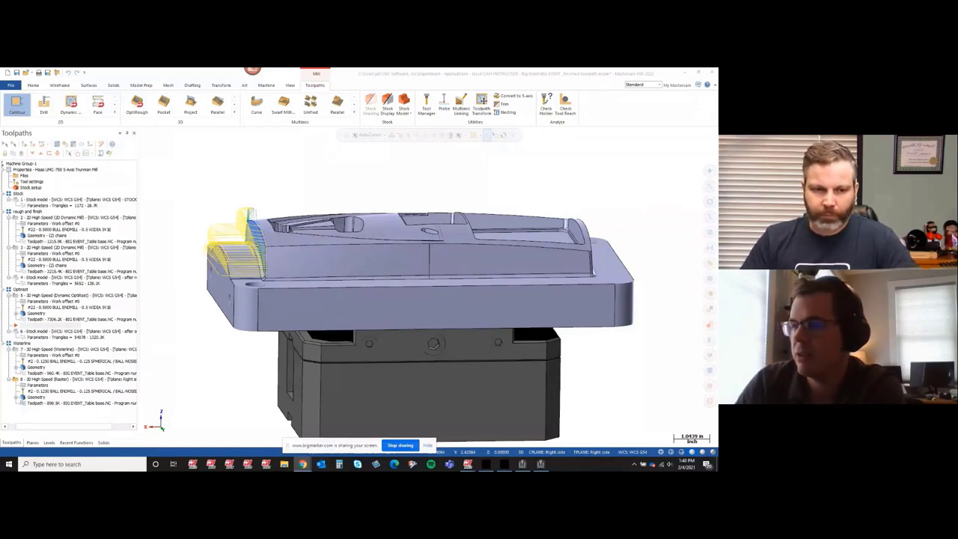
Step: Switch to the Chrome browser window, place it over the part and load mastercam.com
drag(717, 94, 251, 110)
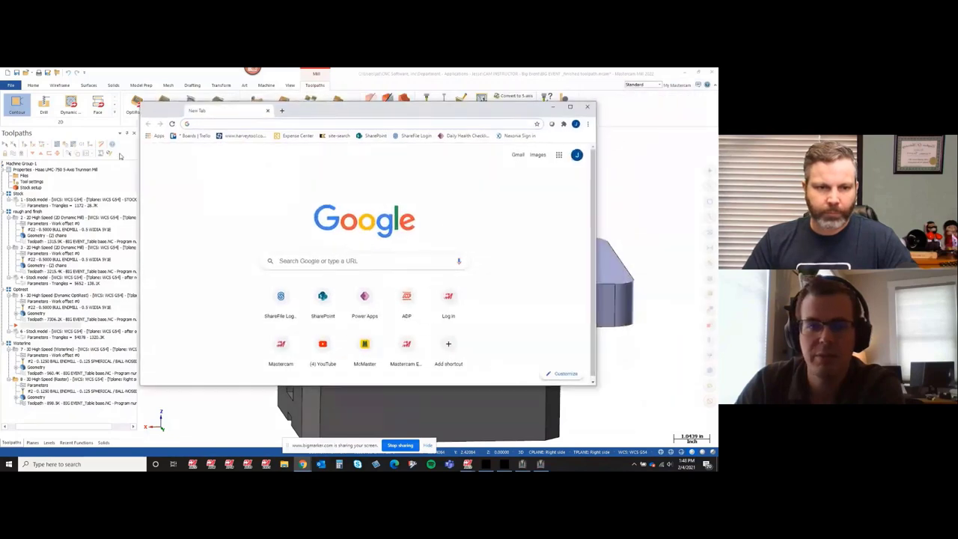
click(237, 123)
text(masterca)
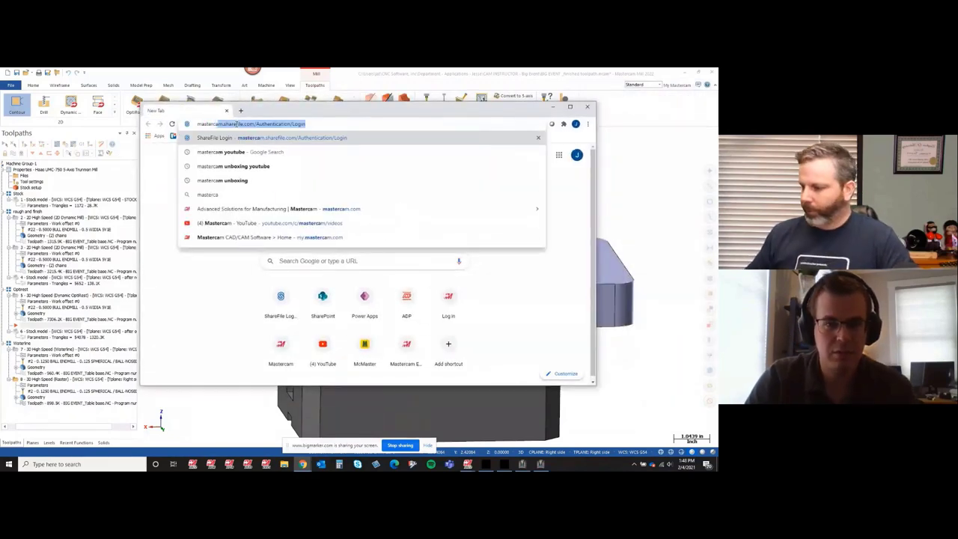
text(m.com)
key(Return)
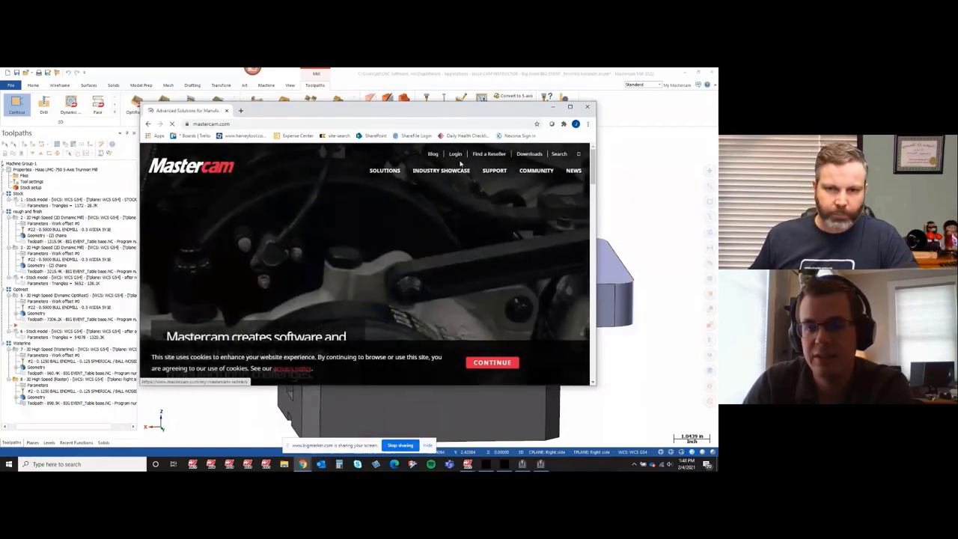
Step: Enter the My Mastercam site through the login link and go to the Tech Exchange in its Communities section
mouse_move(467, 177)
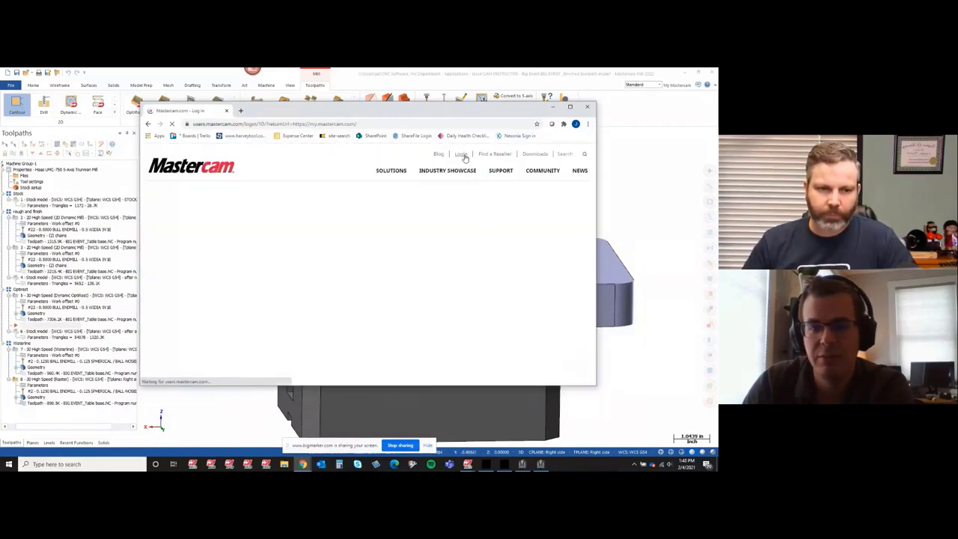
key(Return)
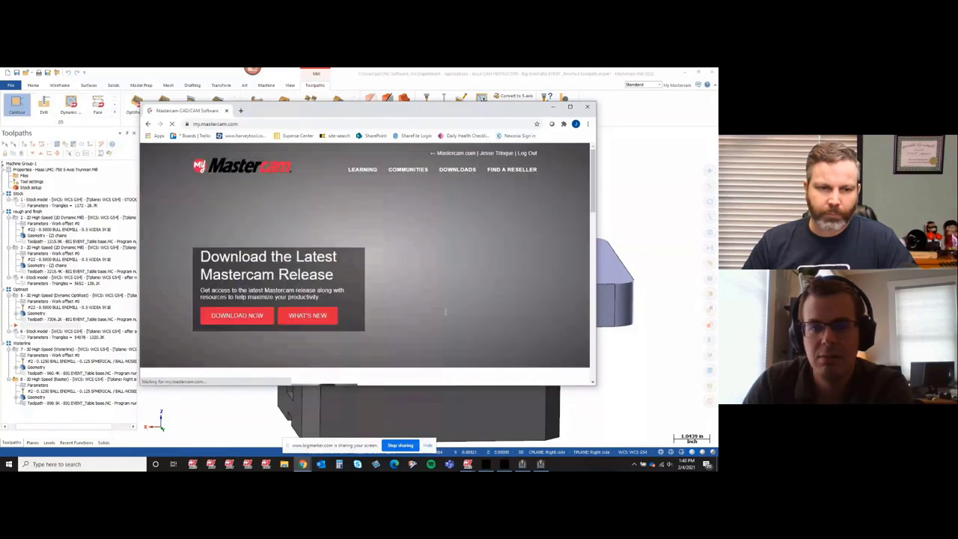
mouse_move(416, 173)
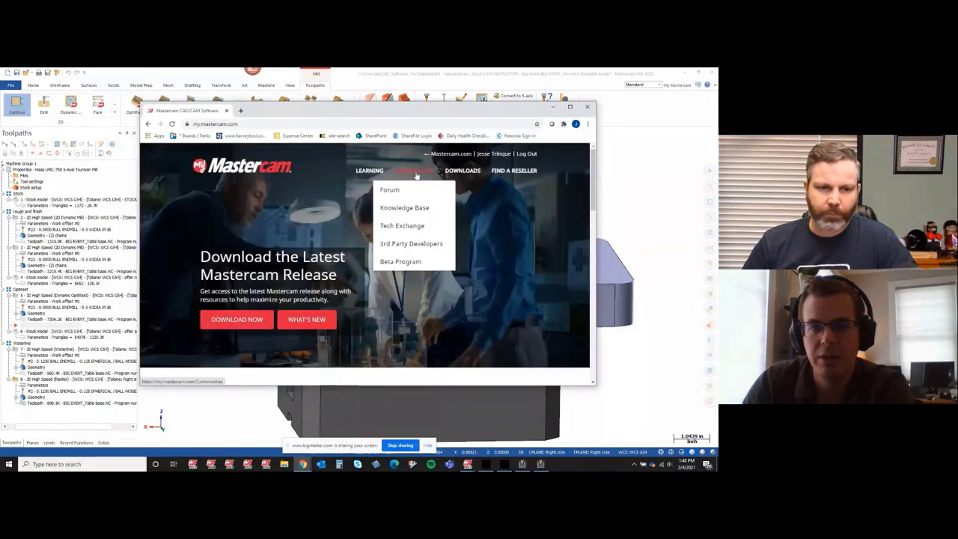
click(407, 228)
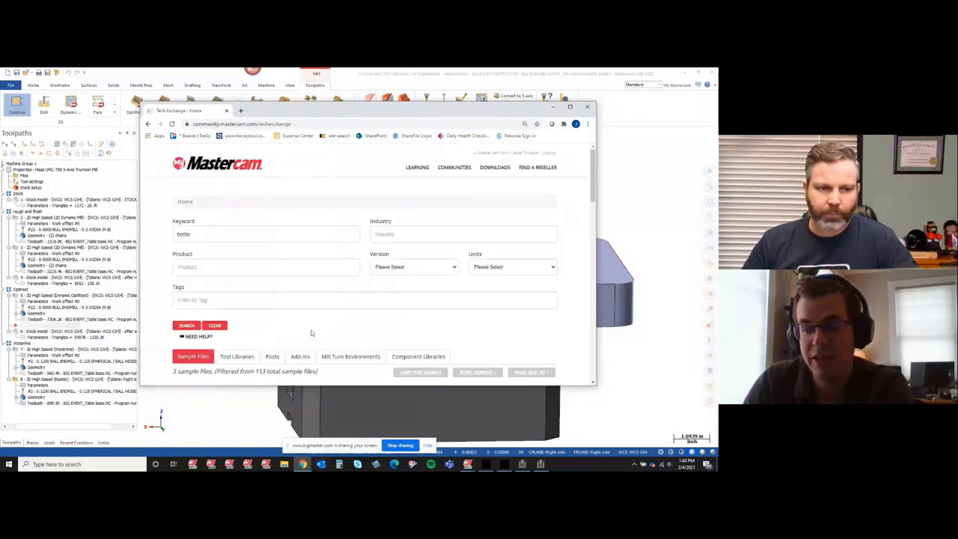
Step: Look through the Tech Exchange sample files listed for the keyword bottle, including their descriptions and available downloads
scroll(300, 296, down, 3)
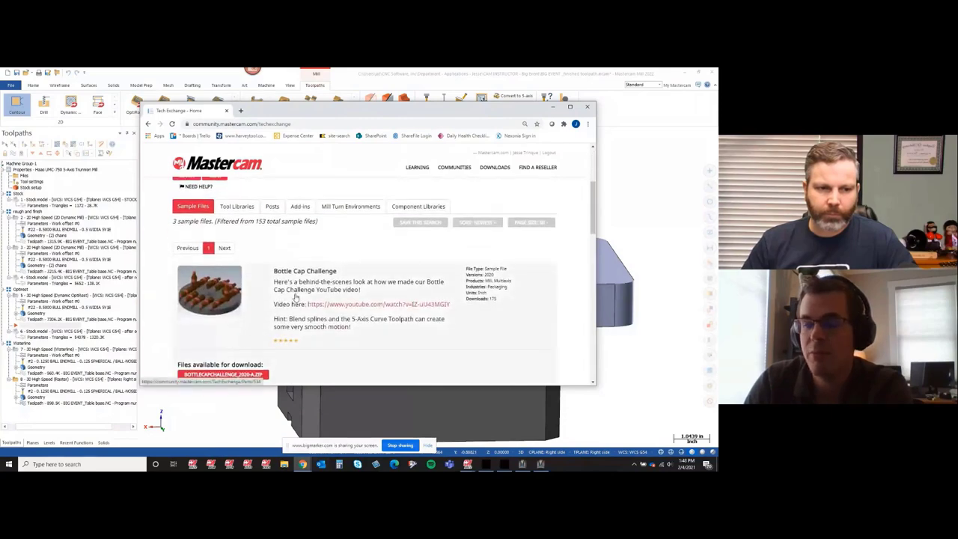
scroll(295, 297, down, 3)
scroll(295, 298, down, 2)
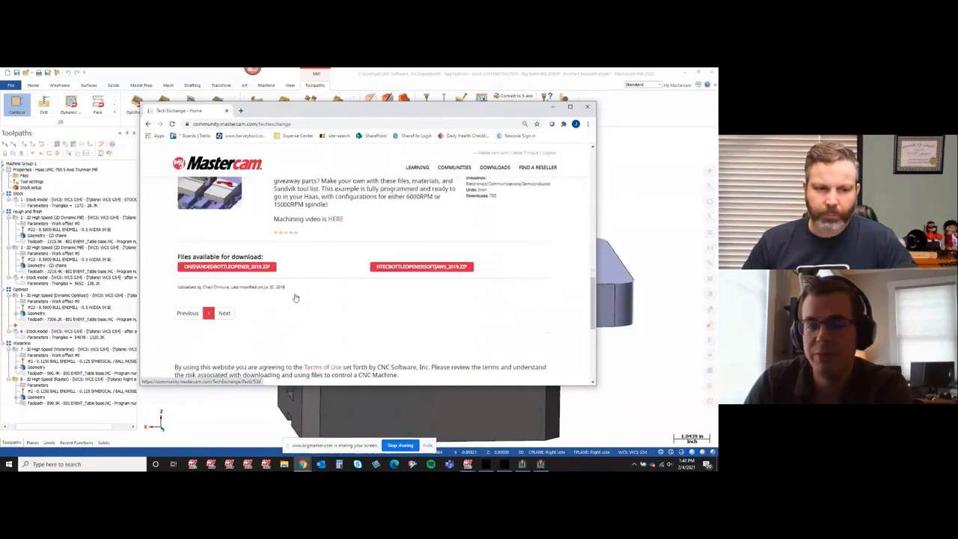
scroll(295, 297, up, 5)
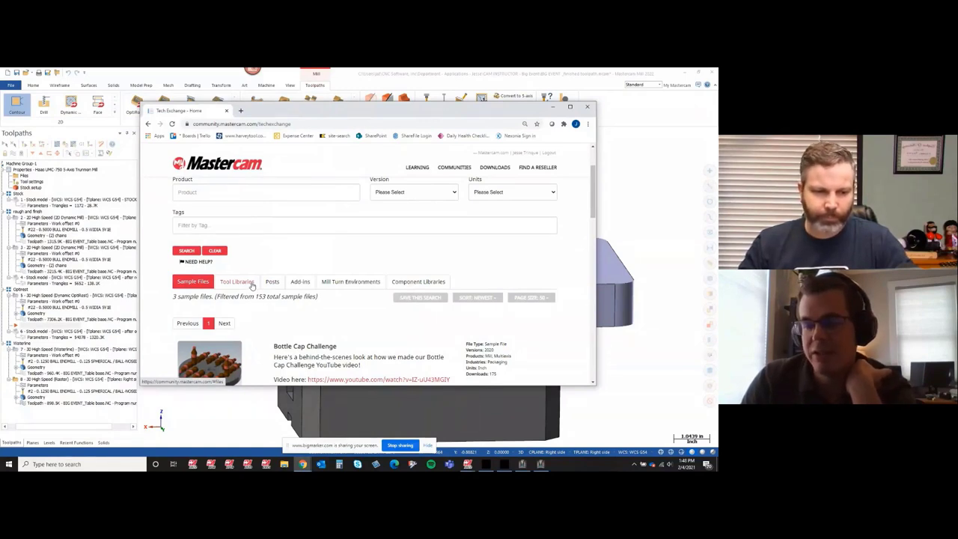
Step: Display the Posts category of the Tech Exchange and review its search filters
click(275, 284)
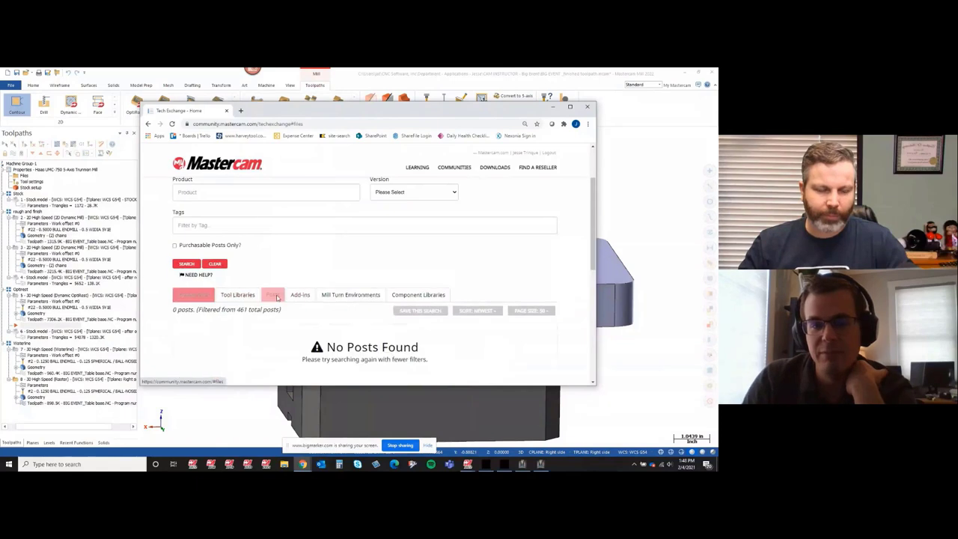
scroll(306, 267, down, 1)
scroll(310, 268, up, 2)
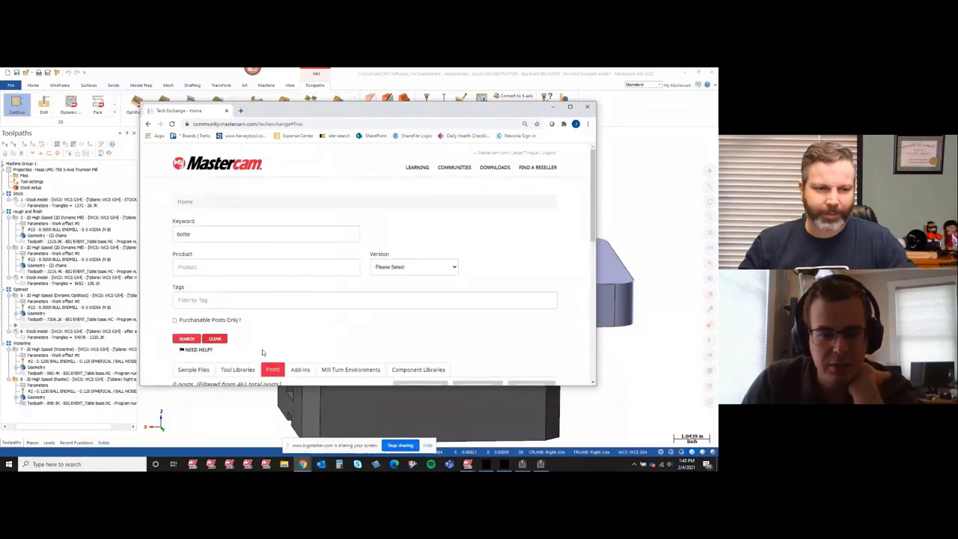
Step: Clear the Tech Exchange search filters and look through the unfiltered list of posts, continuing to page 3
scroll(247, 329, down, 2)
click(215, 227)
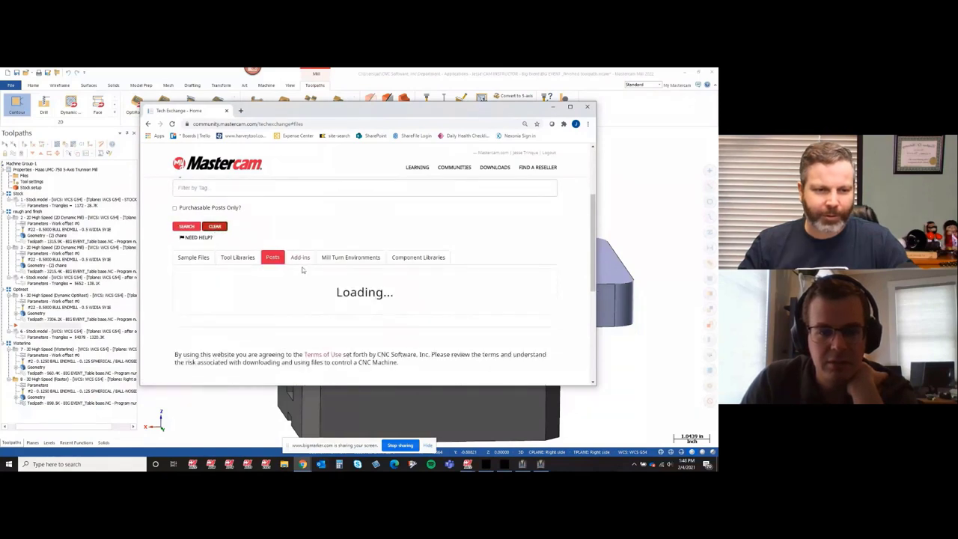
scroll(280, 314, down, 3)
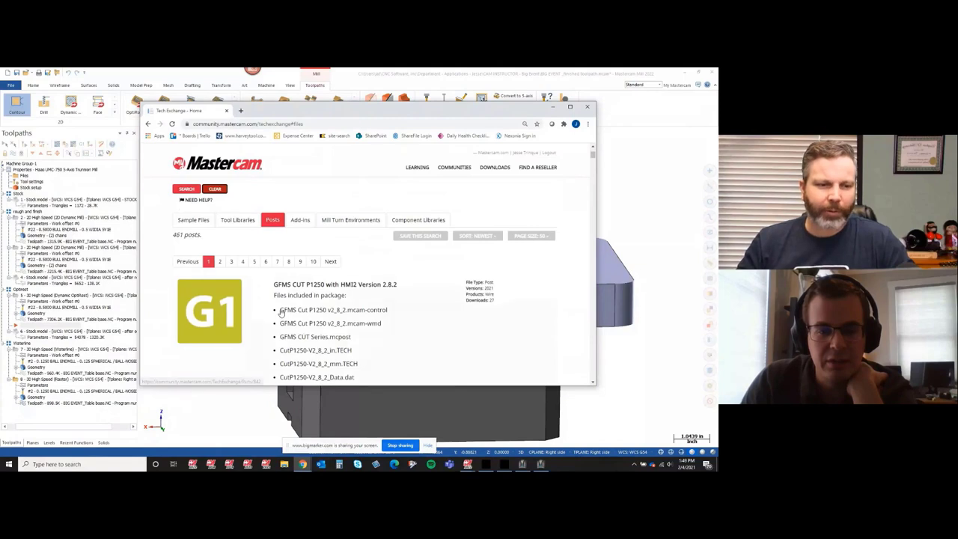
scroll(277, 308, down, 1)
scroll(239, 297, up, 2)
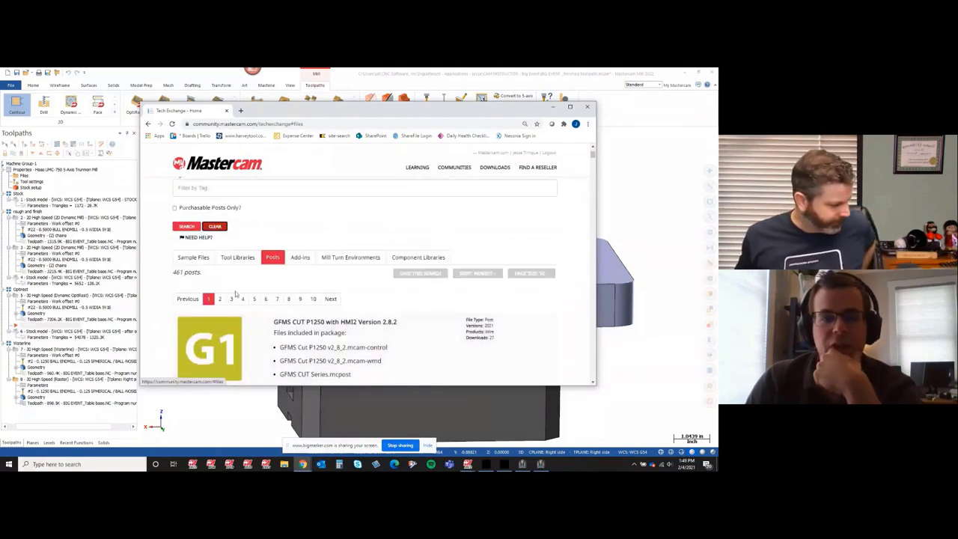
click(232, 298)
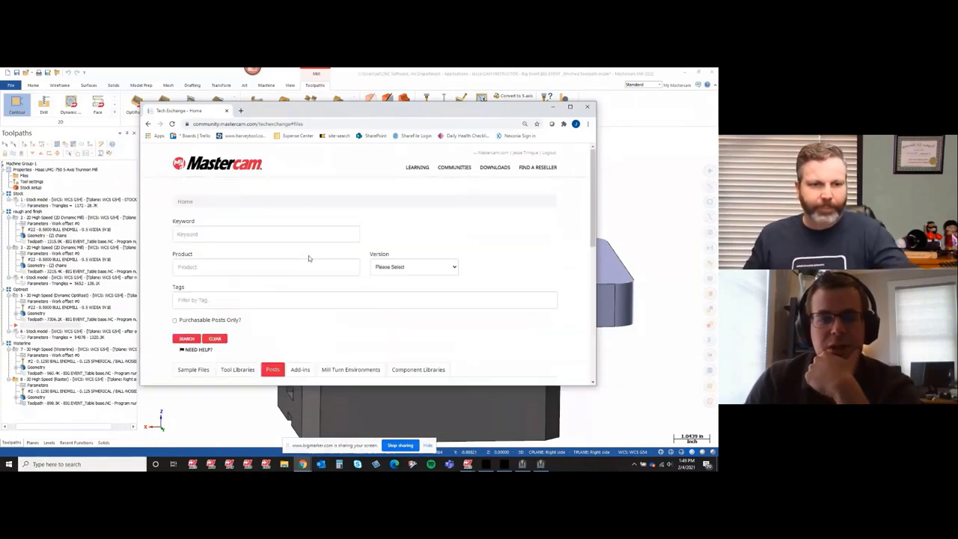
Step: Return to the Sample Files category and search it for the keyword ring
click(196, 369)
click(201, 235)
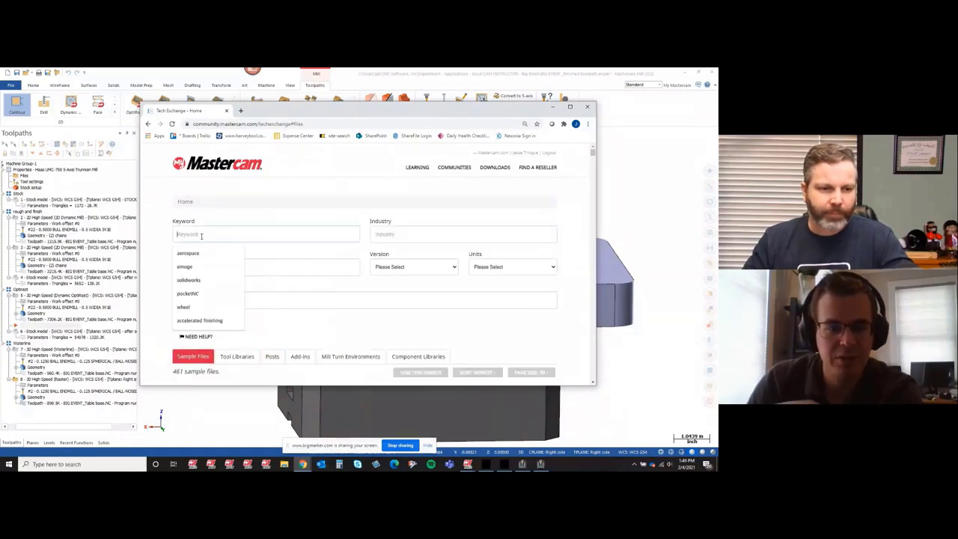
text(ring)
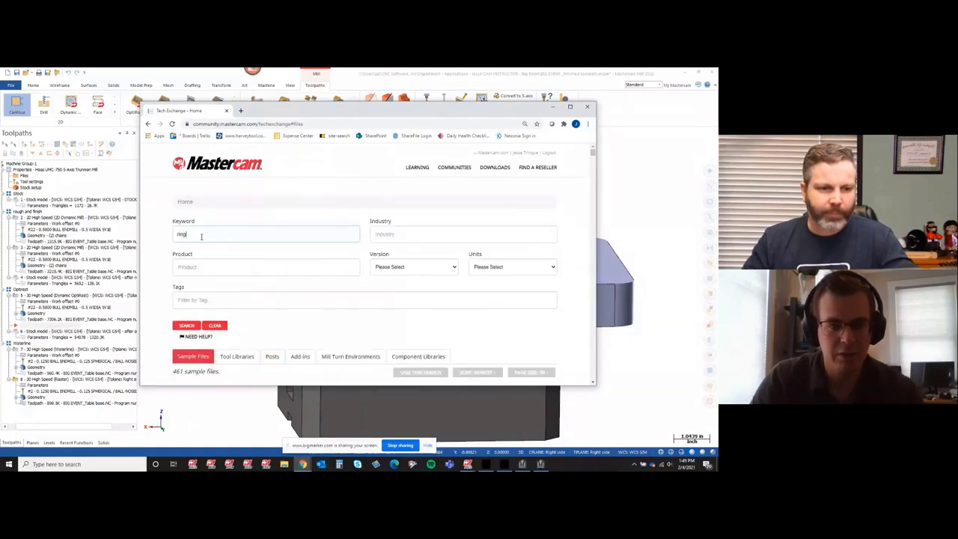
key(Return)
Step: Look through the ring sample files as far as Design Table Rings, and shift the browser window to uncover more of the part
scroll(273, 334, down, 1)
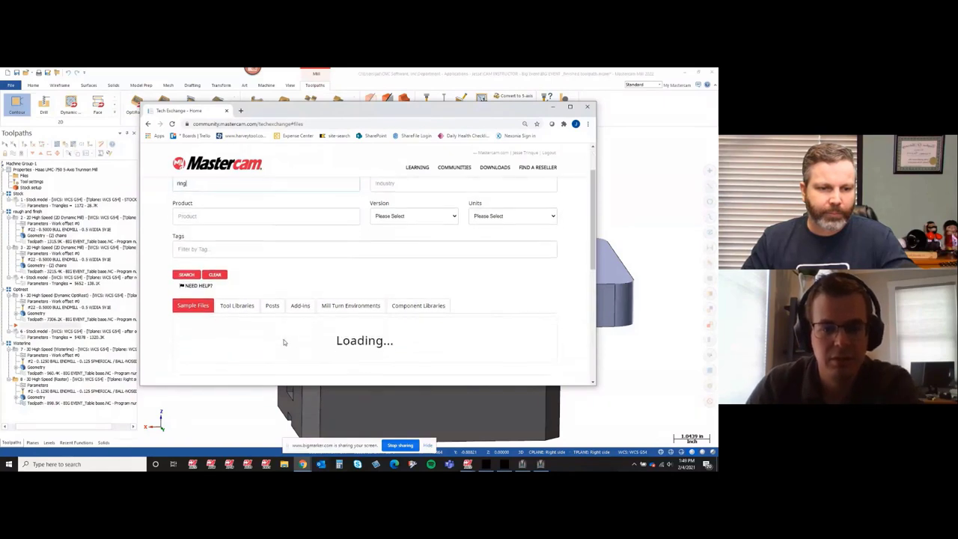
scroll(283, 342, down, 2)
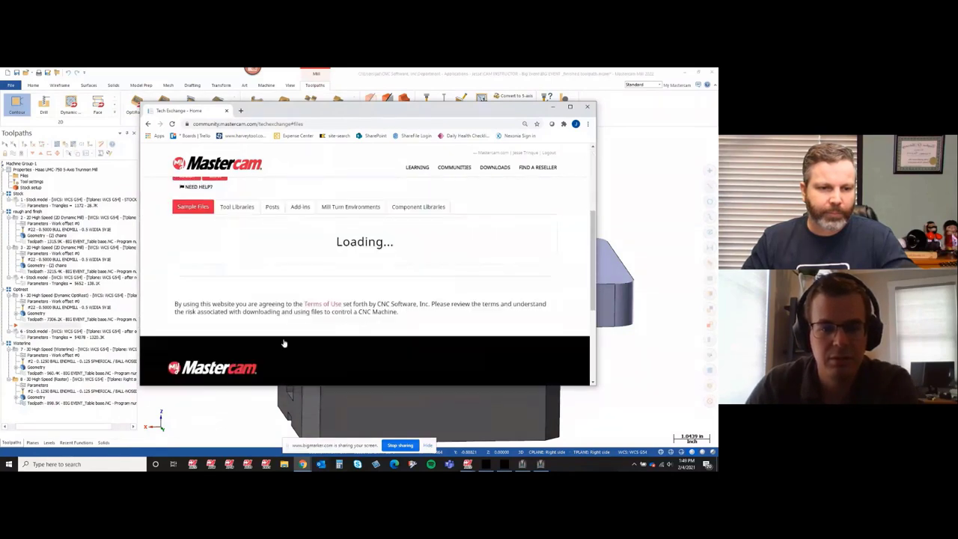
scroll(294, 307, down, 5)
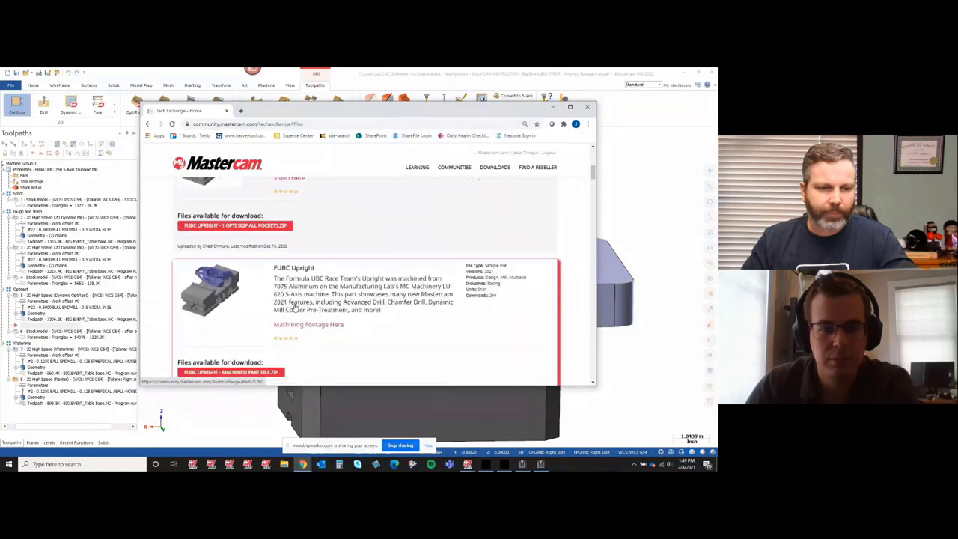
scroll(294, 307, down, 5)
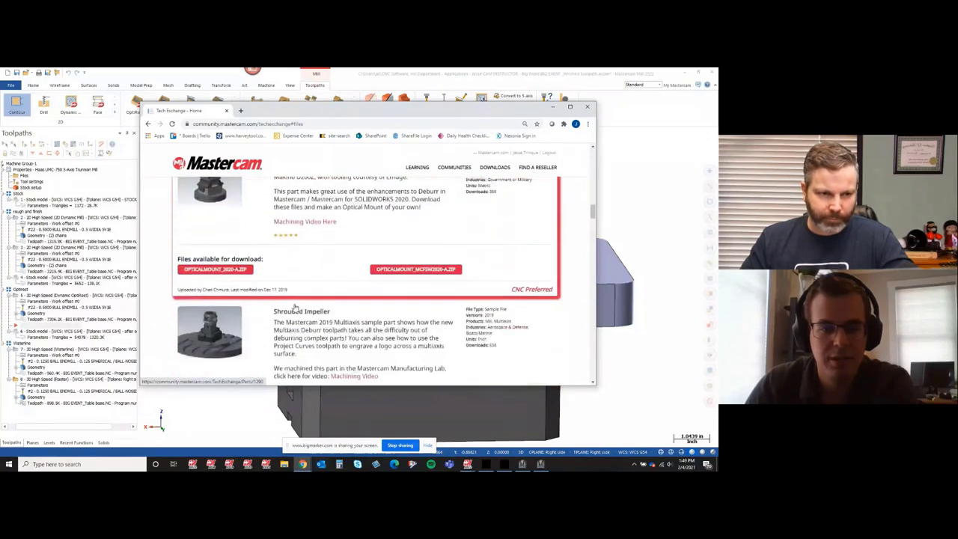
scroll(294, 307, down, 6)
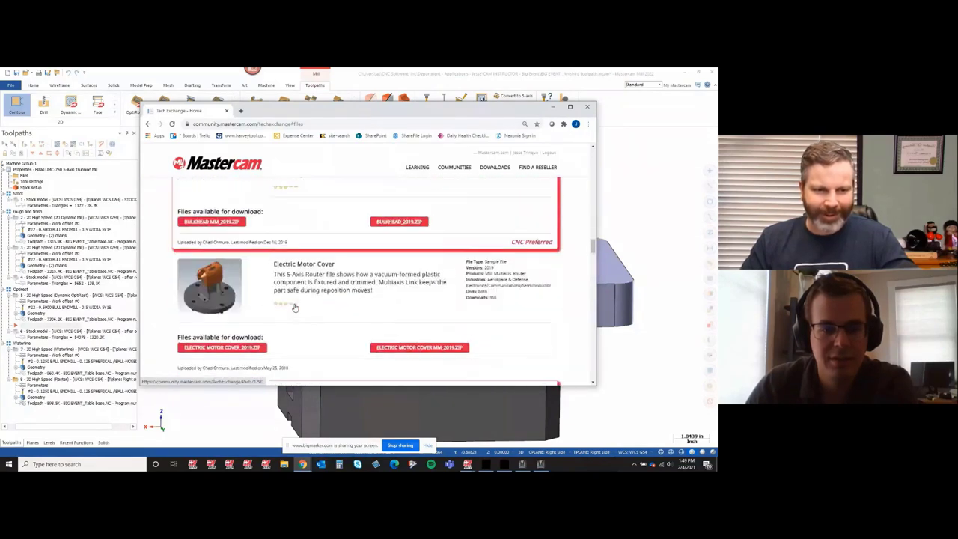
scroll(294, 307, down, 6)
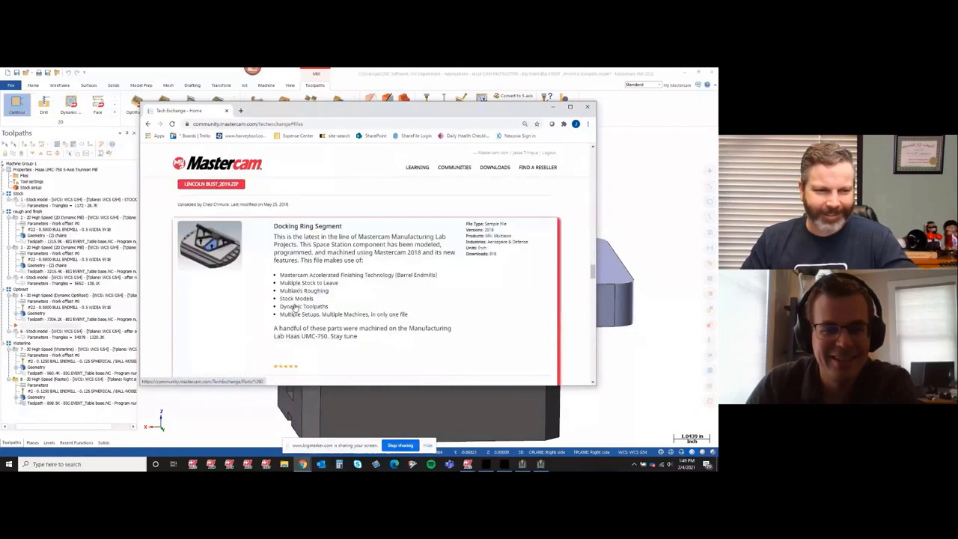
scroll(294, 307, down, 6)
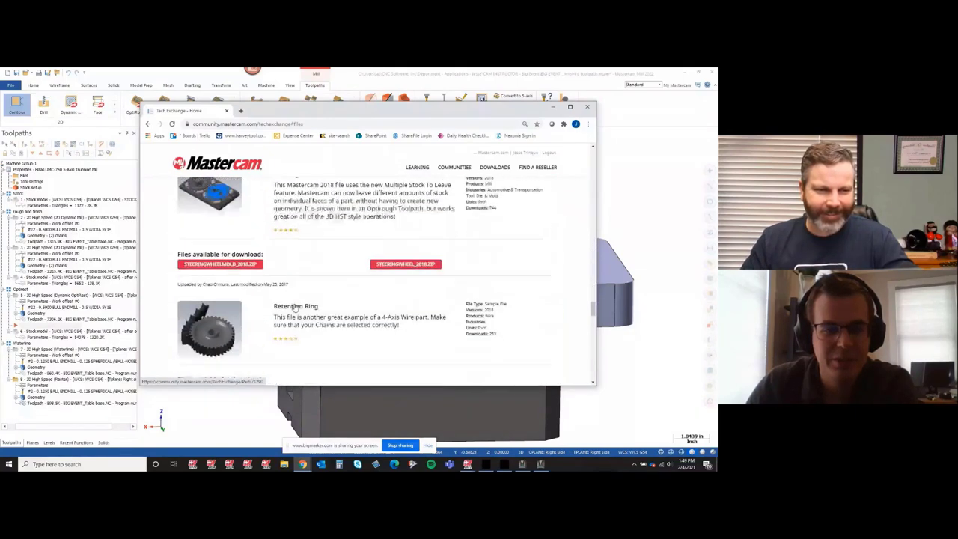
scroll(294, 307, down, 6)
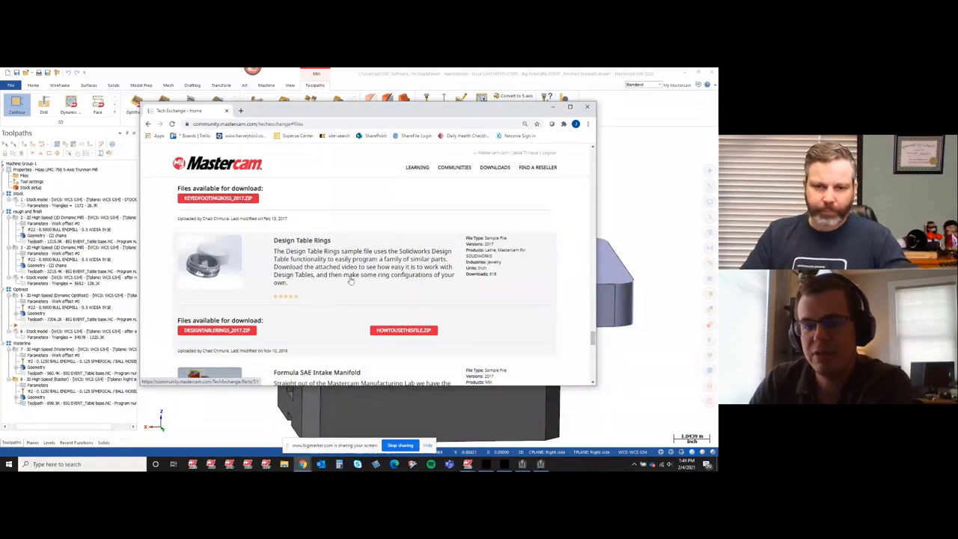
scroll(424, 299, up, 2)
scroll(423, 299, down, 1)
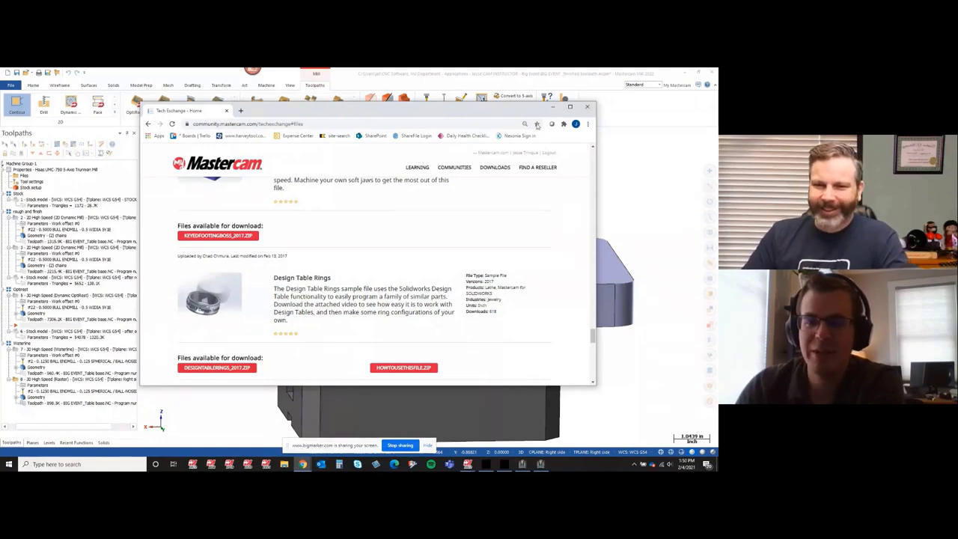
drag(480, 110, 442, 84)
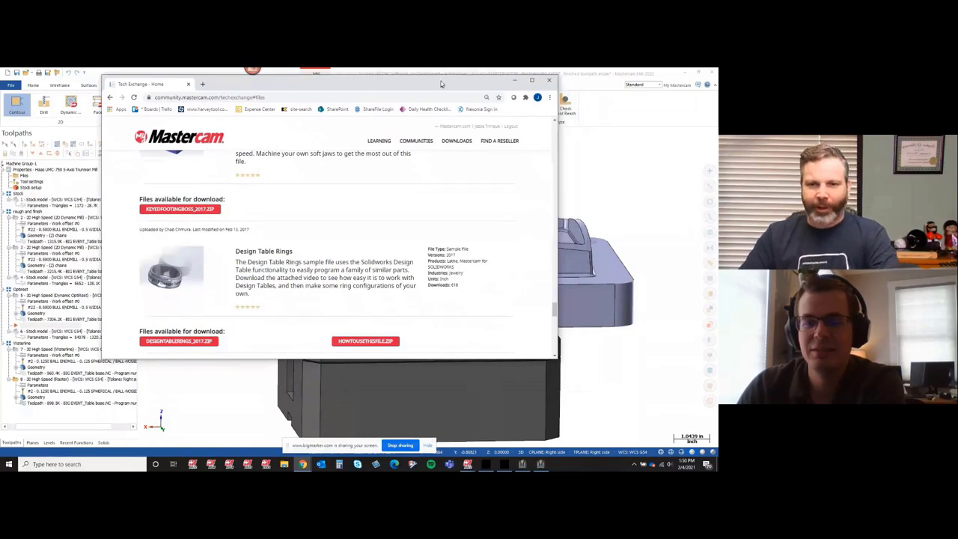
drag(442, 84, 428, 87)
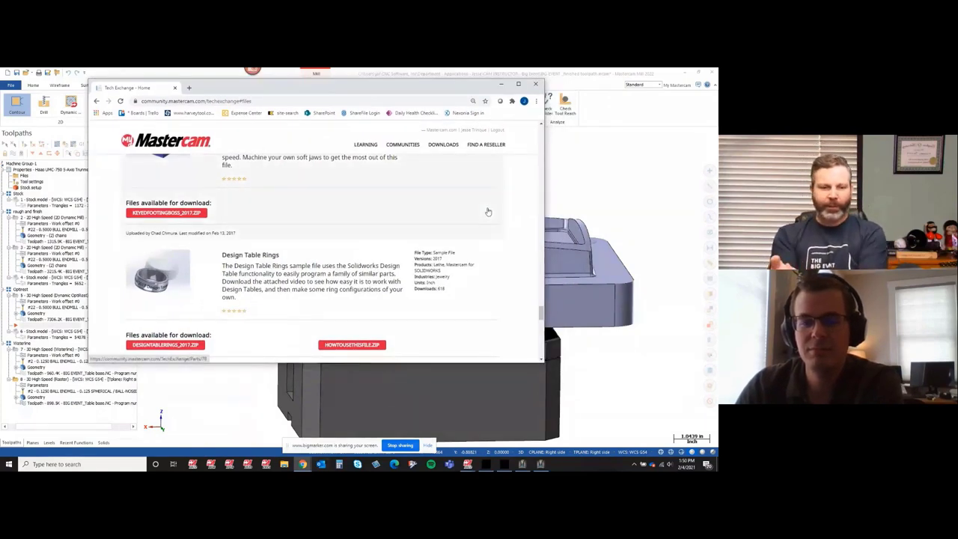